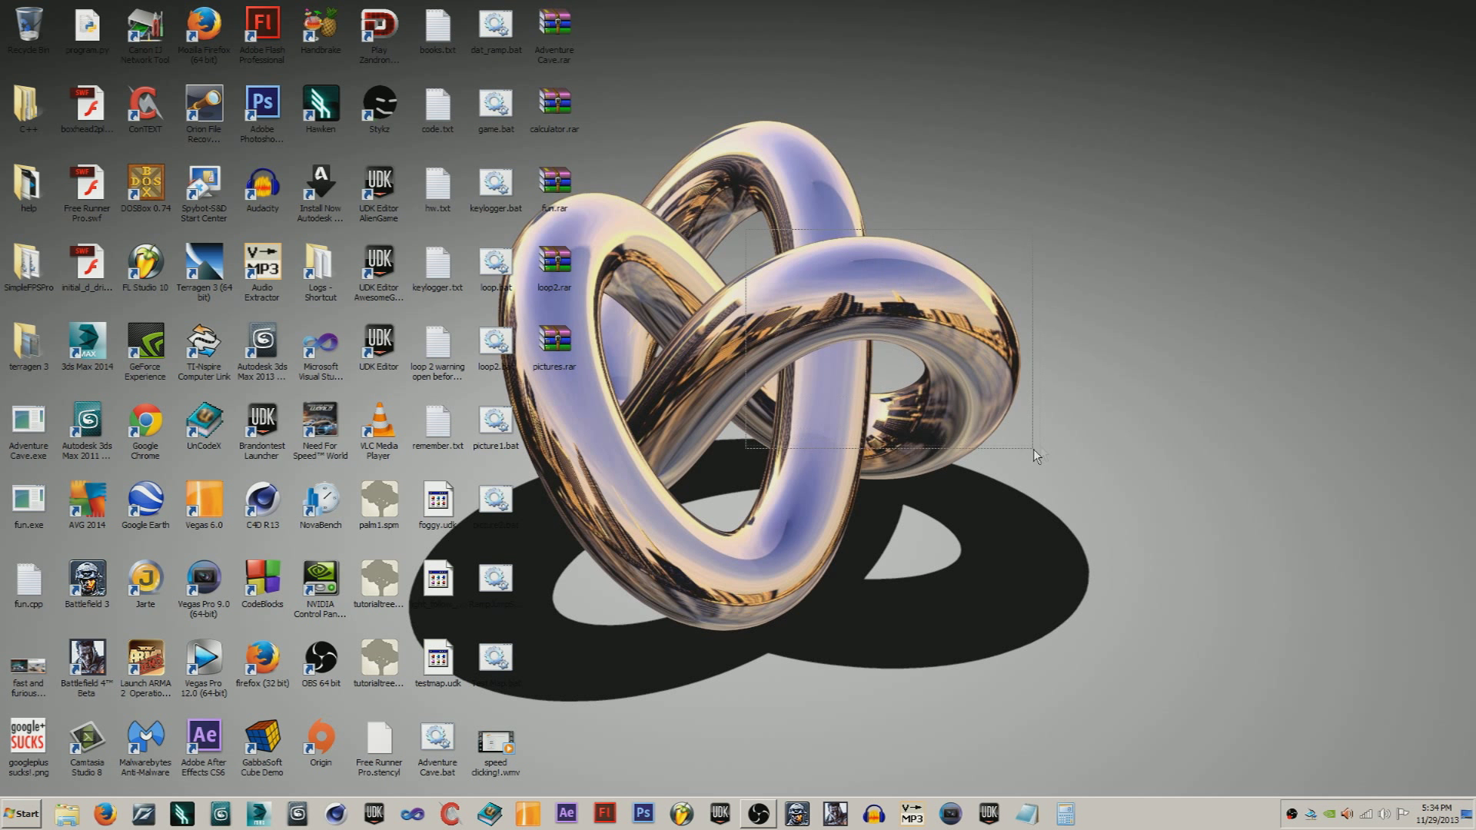
- Find and launch 3ds Max 2014 from the desktop
left_click_drag(935, 374, 1059, 404)
key("super")
type("3d")
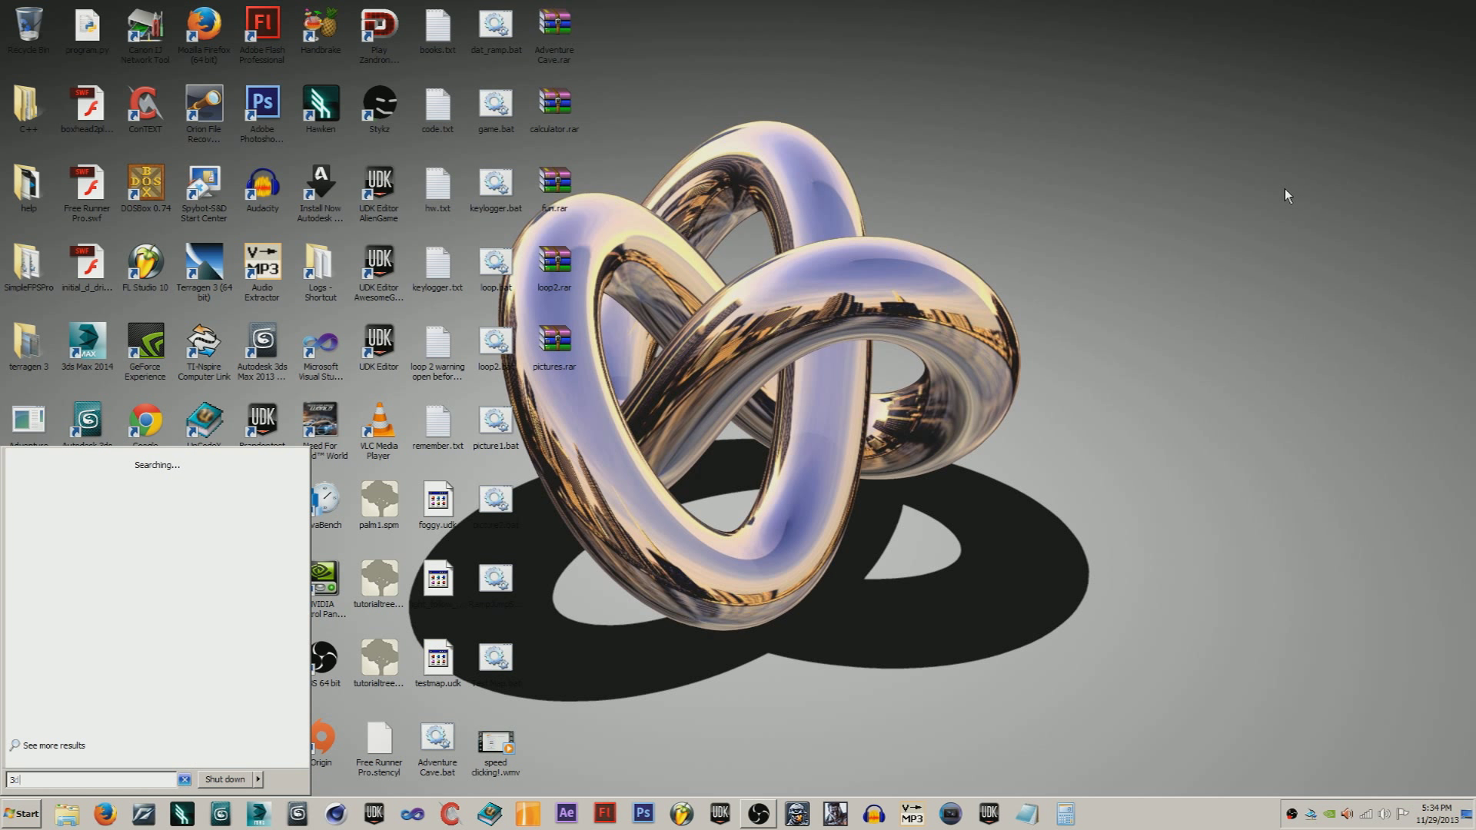
type("s max ")
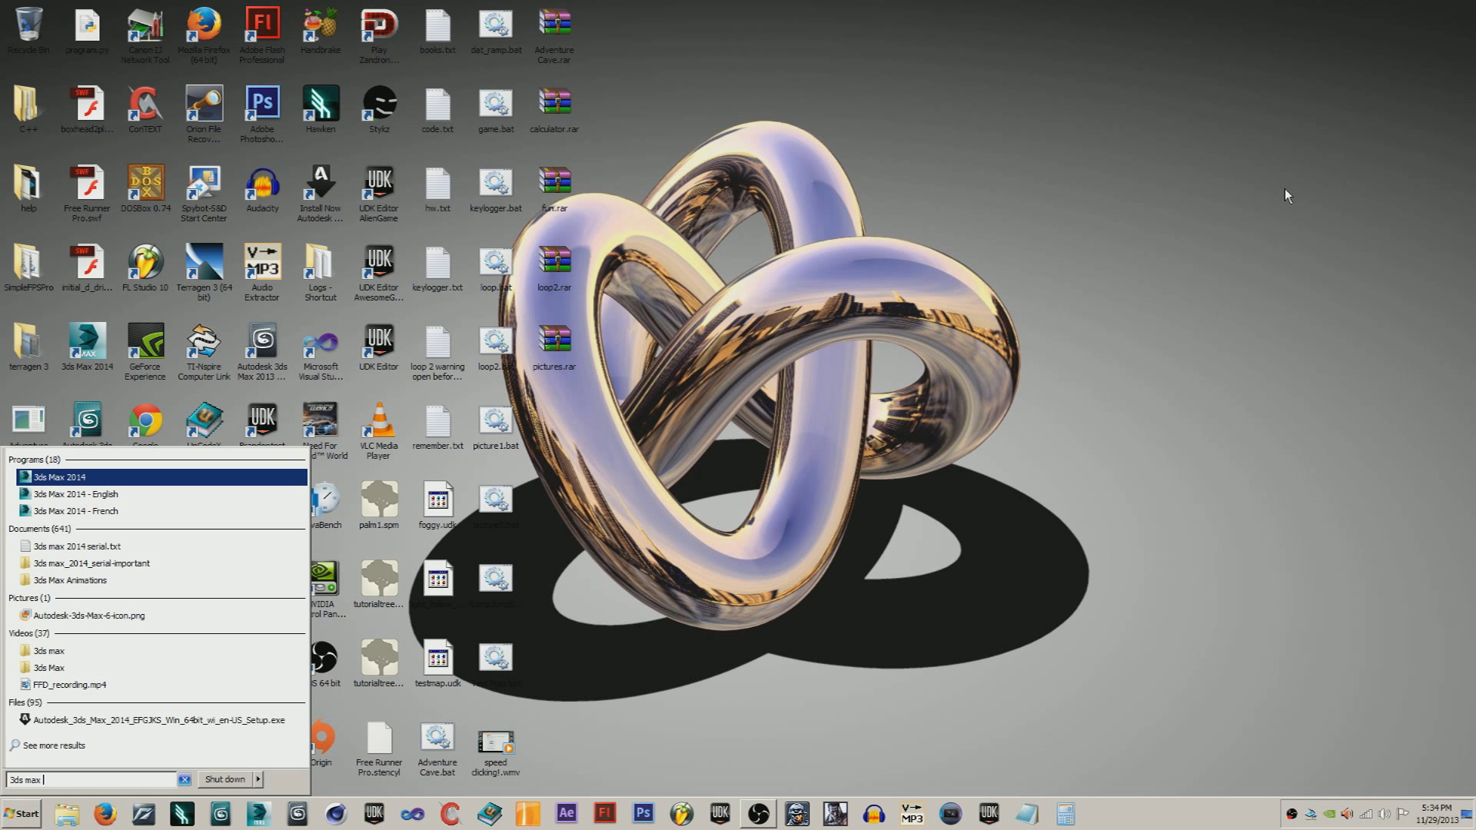
type("2014")
key("Return")
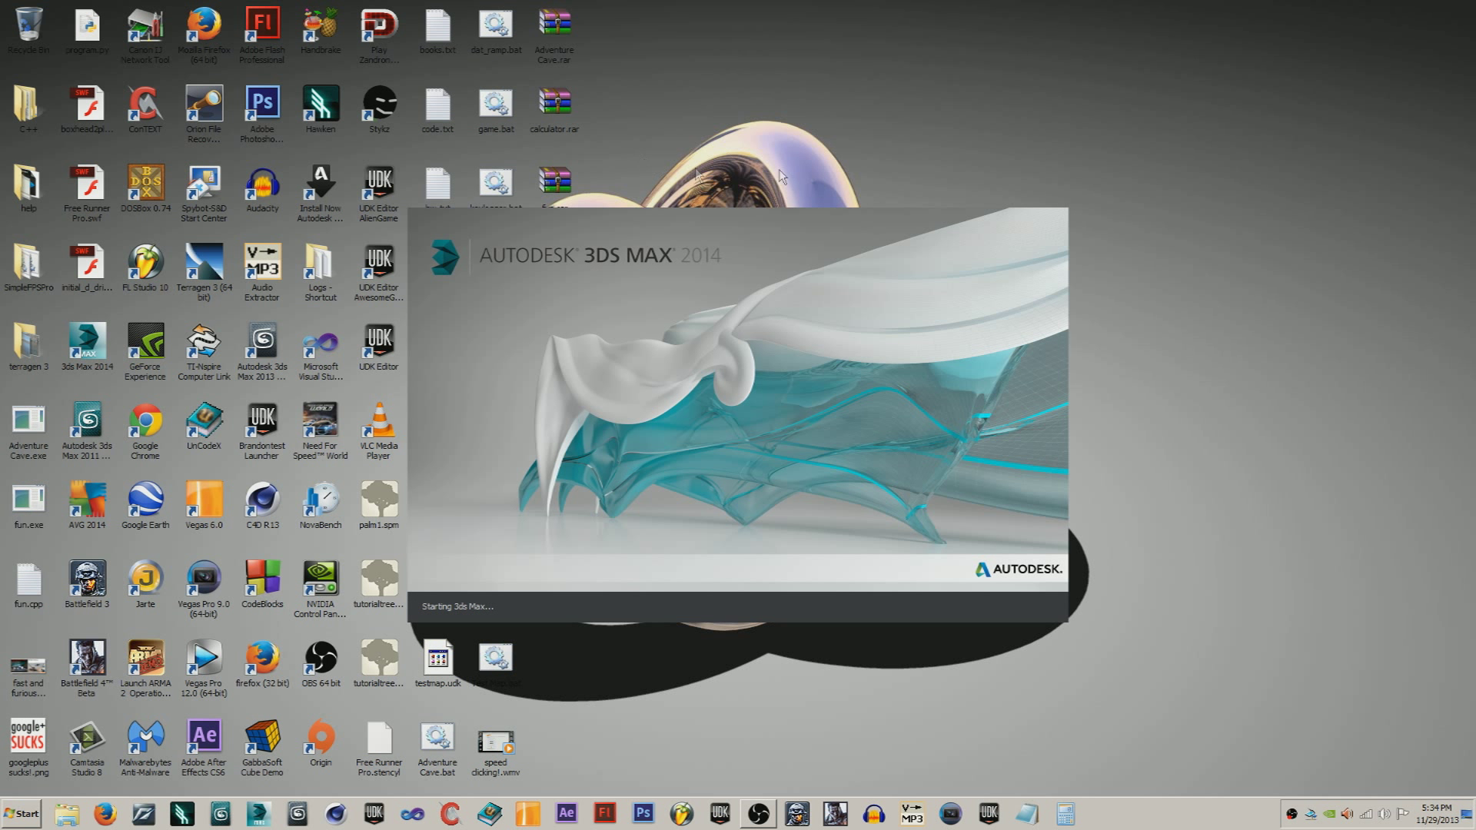
- Dismiss the welcome screen and maximize the Perspective viewport
left_click(1469, 816)
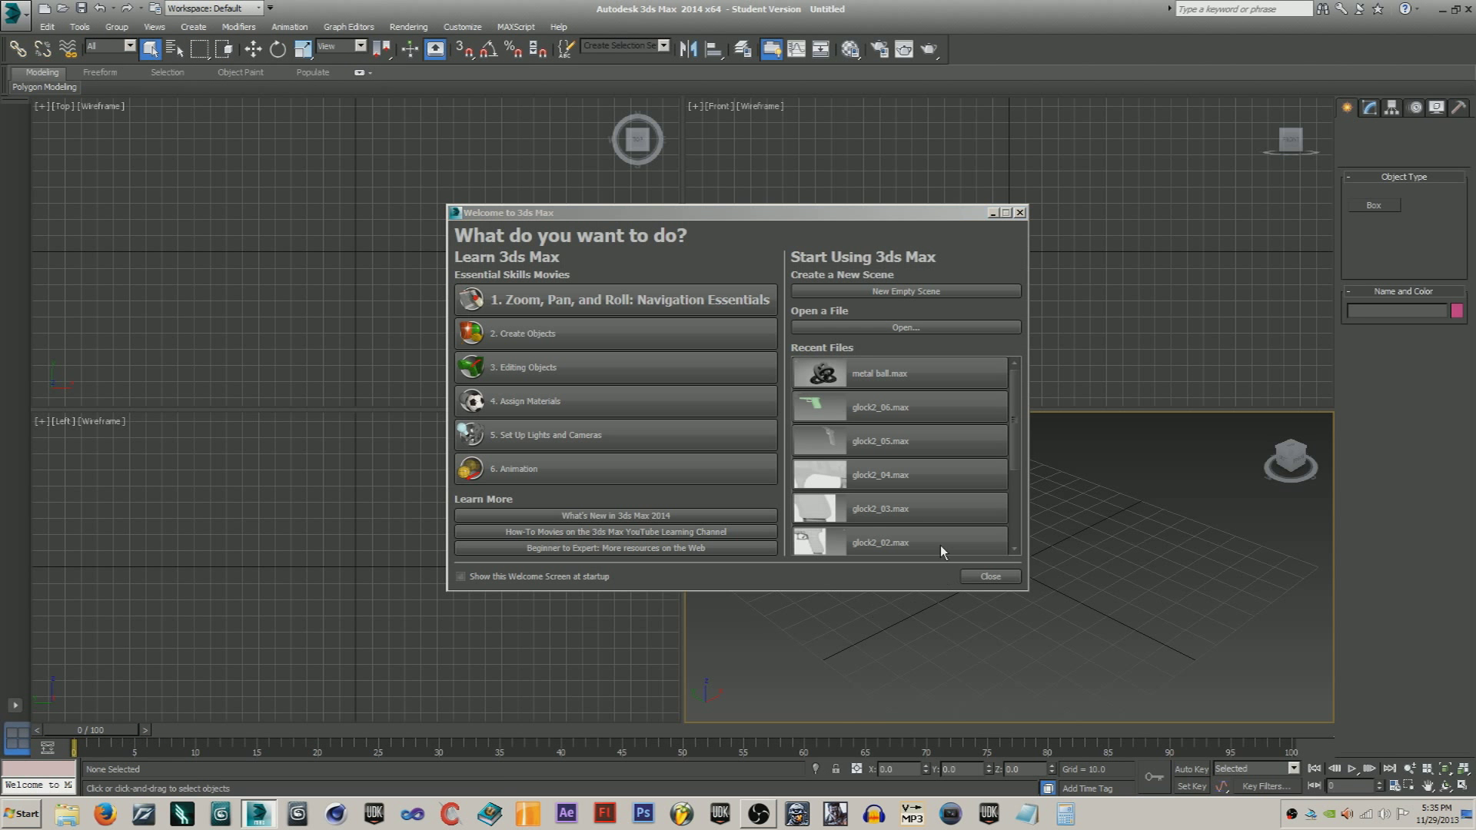
left_click(999, 576)
key("alt+w")
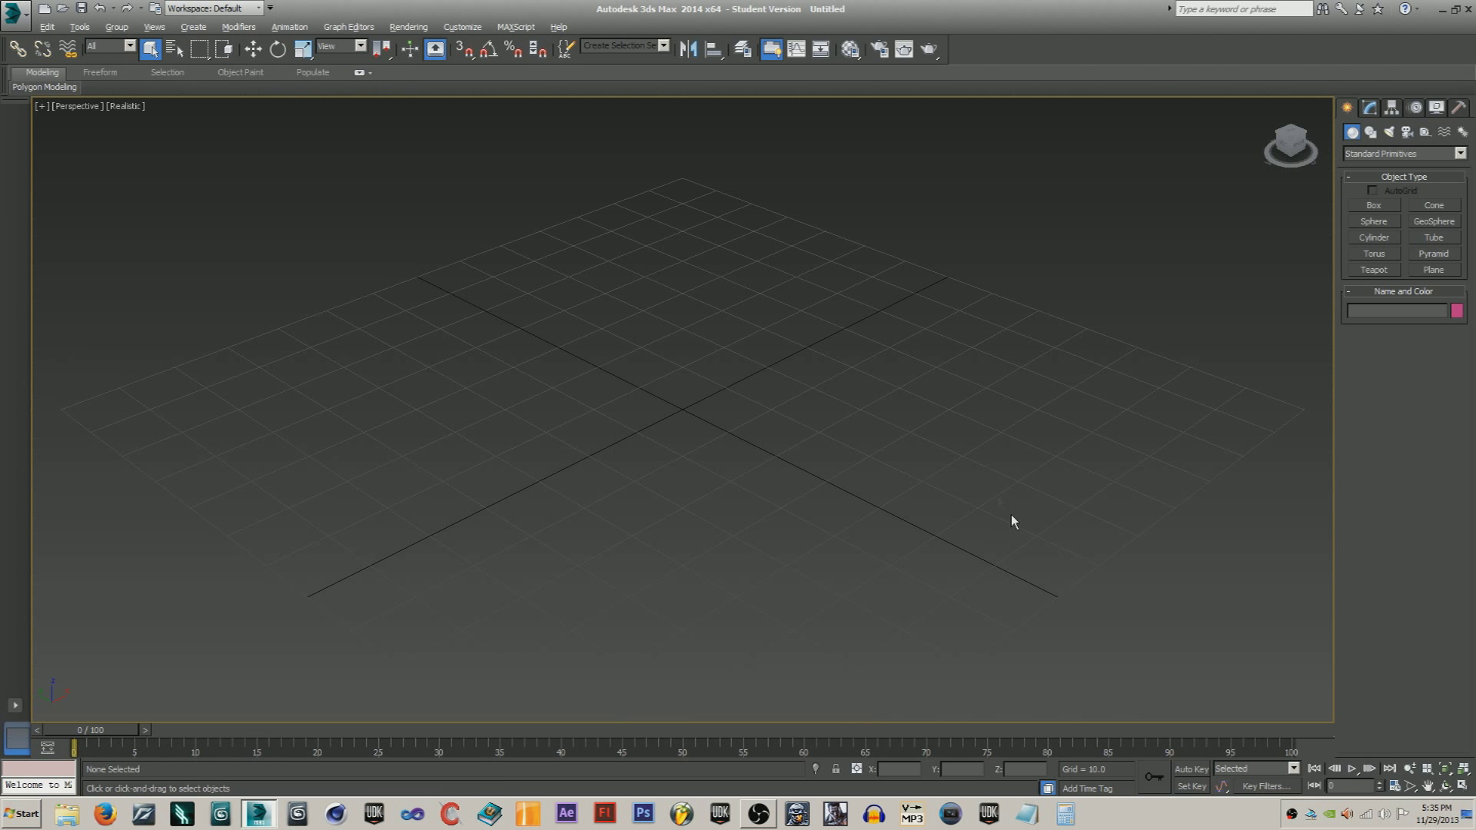
- Create a Torus Knot extended primitive at the grid centre with a base radius of about 56.4 and a cross-section radius of about 14.4
left_click(1364, 154)
left_click(1384, 174)
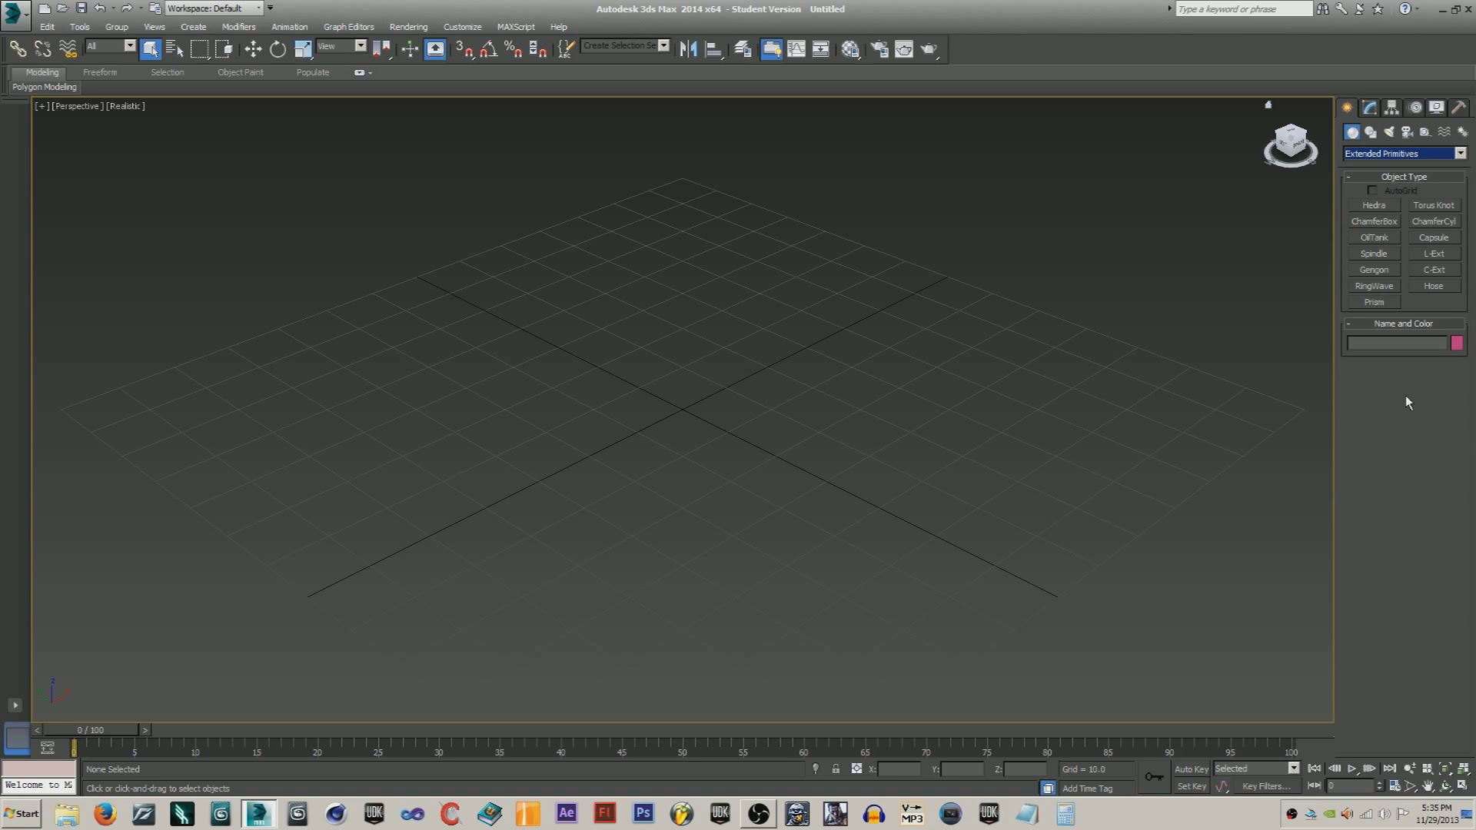
left_click(1434, 206)
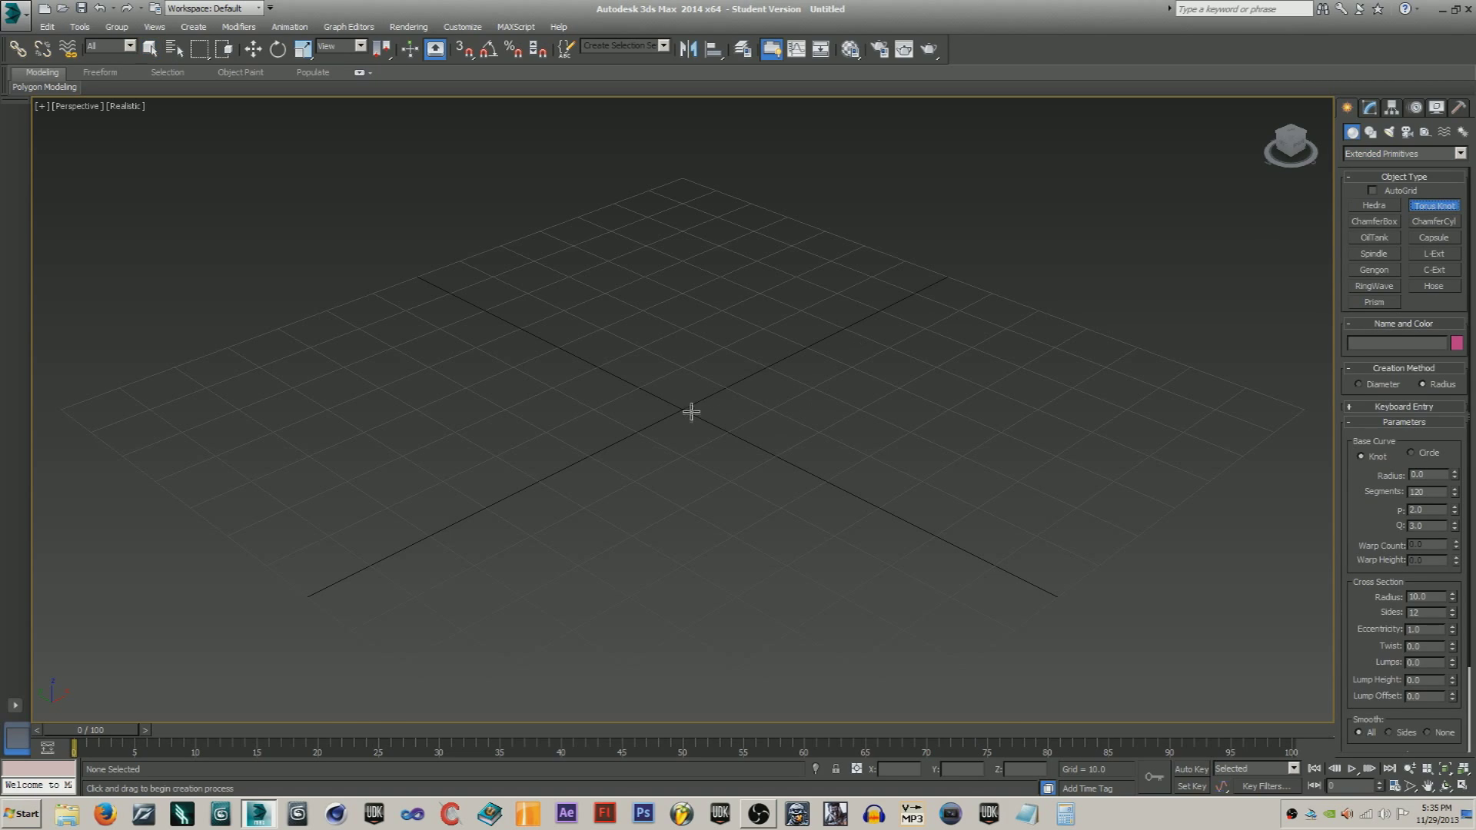
left_click_drag(691, 412, 900, 259)
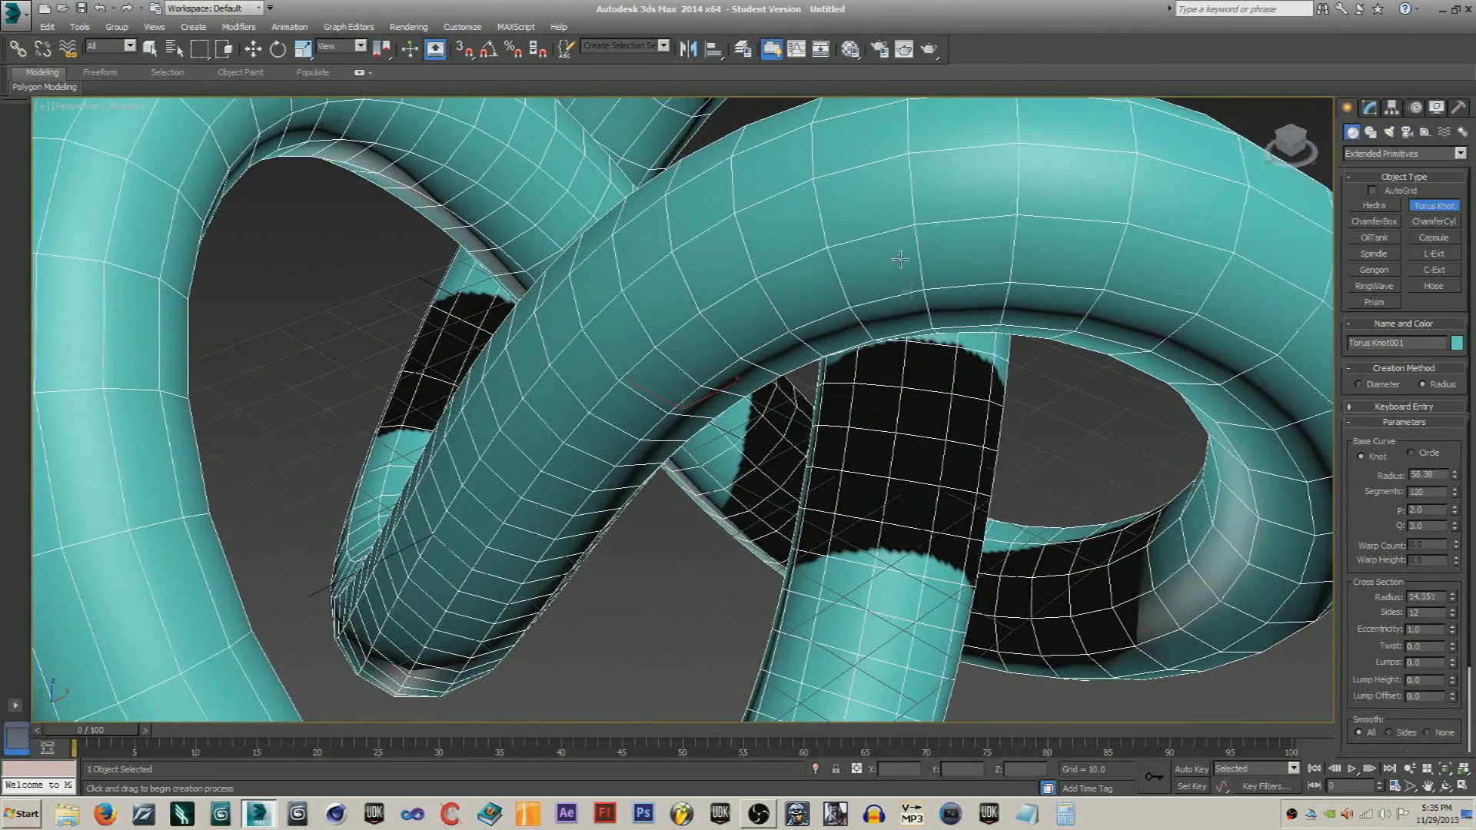
right_click(1068, 384)
key("z")
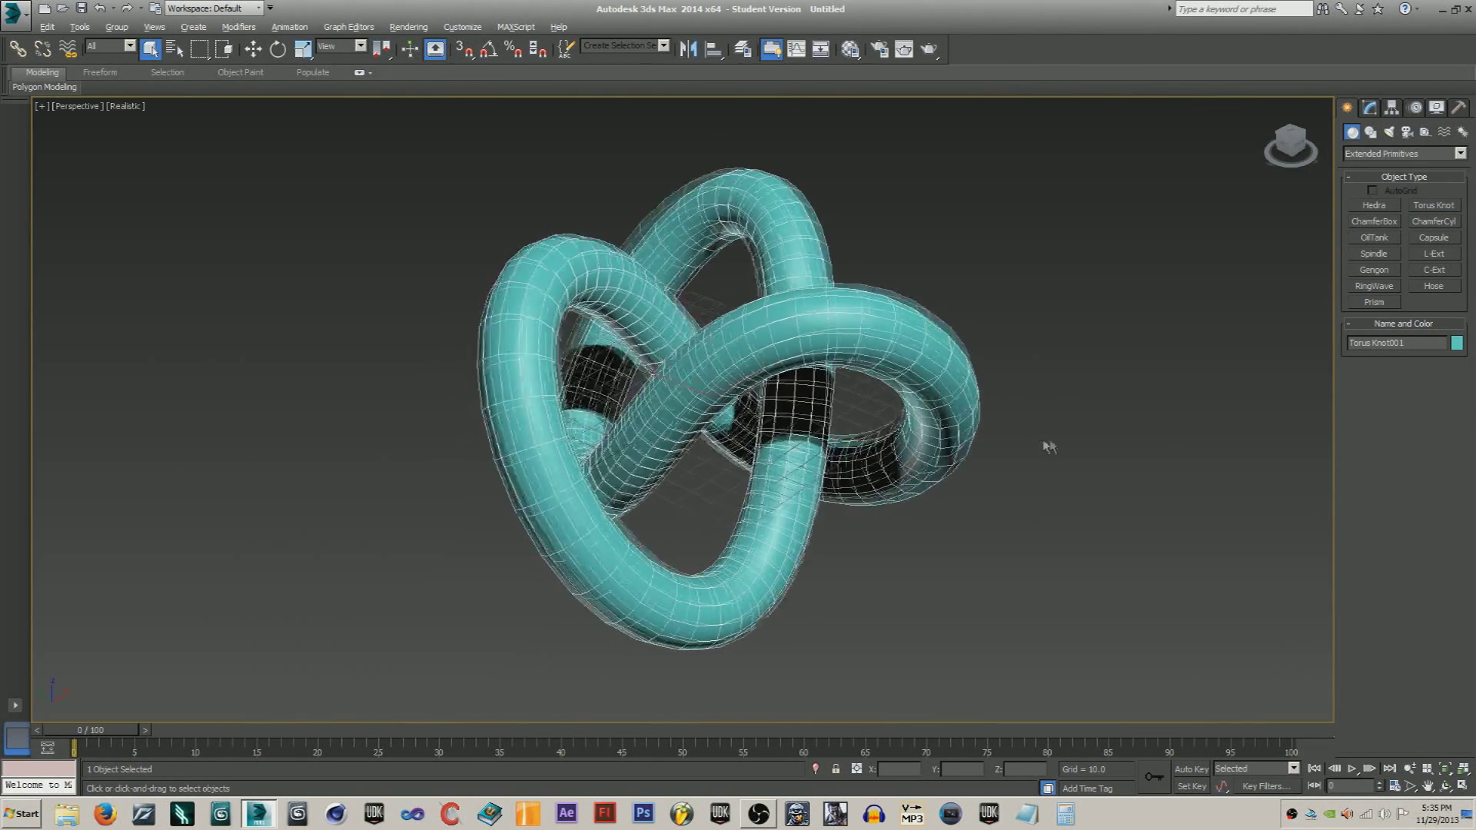
key("w")
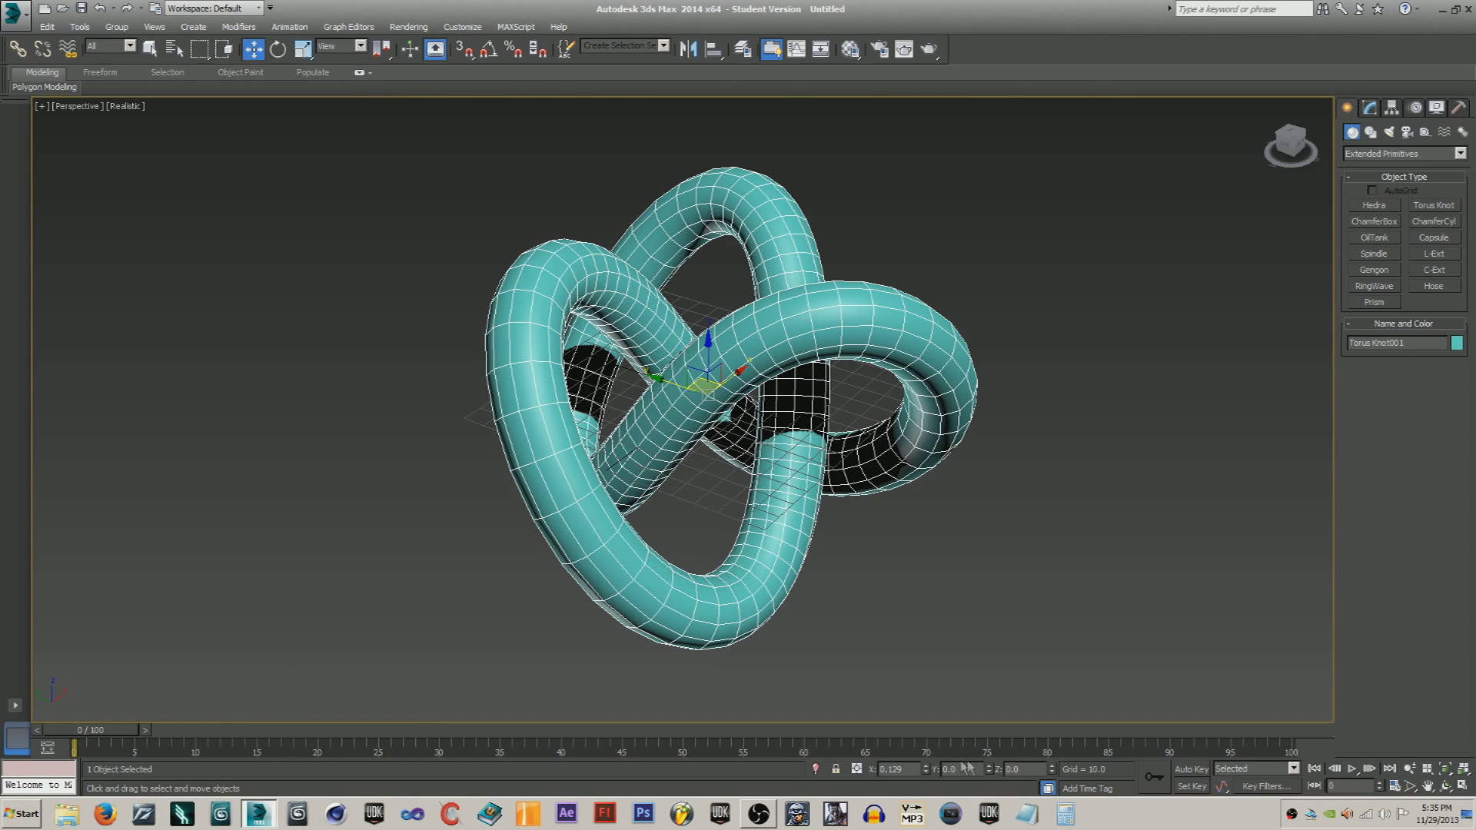
key("q")
middle_click_drag(900, 552, 1099, 527, "alt")
- Refine the torus knot's mesh to 184 base-curve segments and 29 cross-section sides, keeping the Knot curve type
left_click(1372, 109)
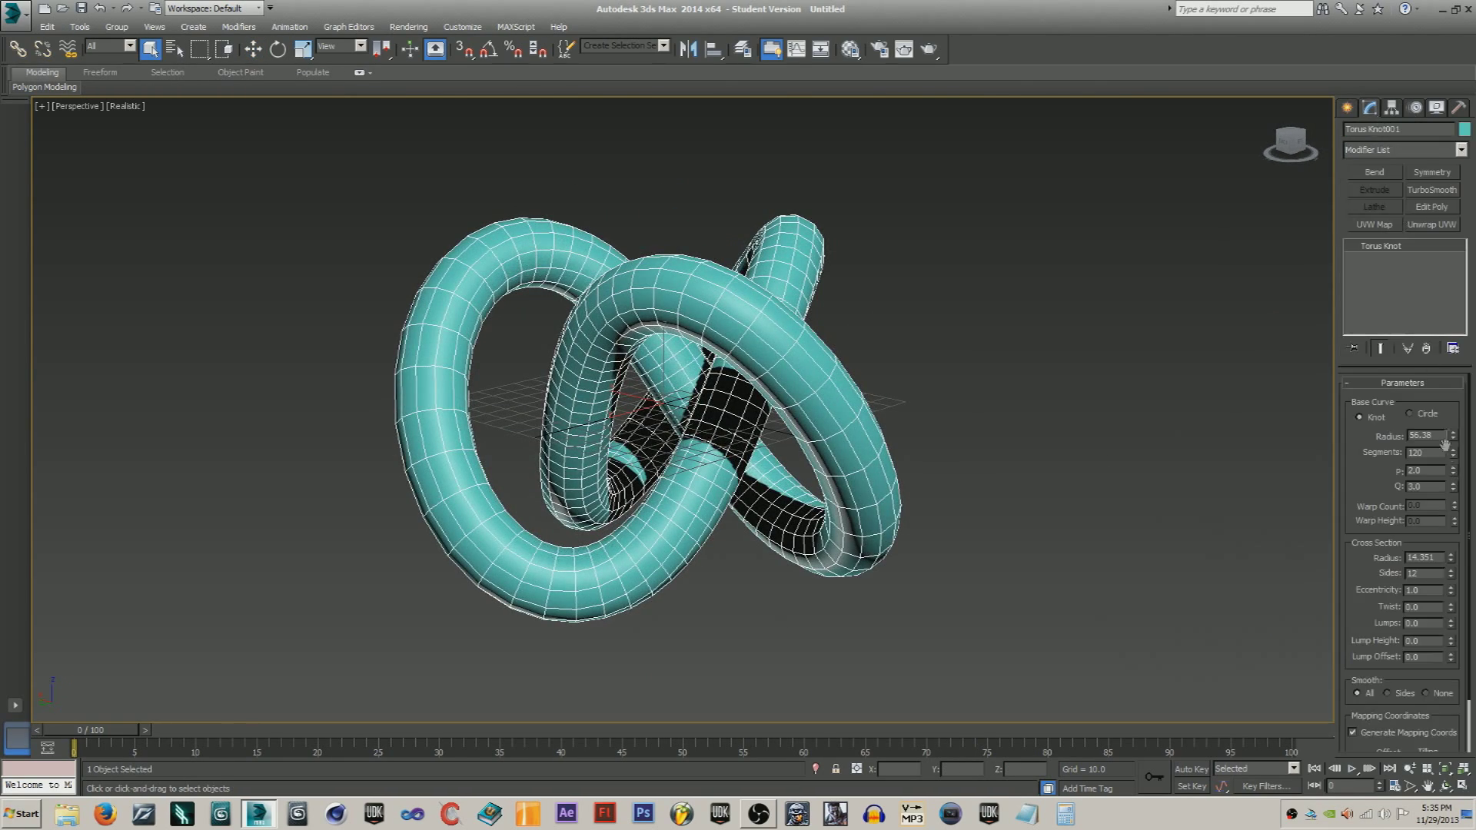
left_click(1411, 414)
left_click(1360, 418)
left_click_drag(1365, 441, 1369, 382)
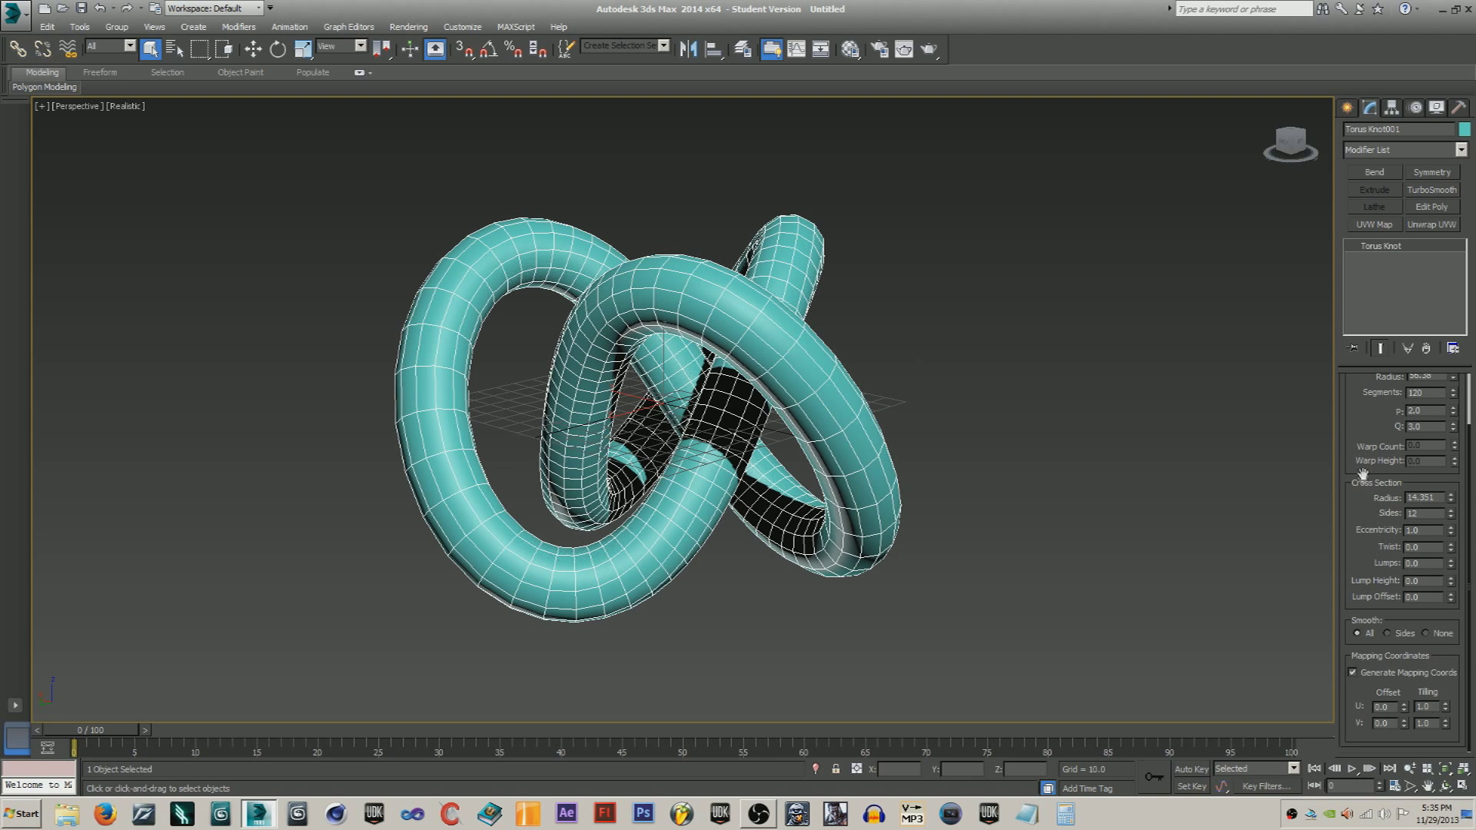
left_click_drag(1364, 434, 1354, 477)
left_click_drag(1454, 445, 1461, 397)
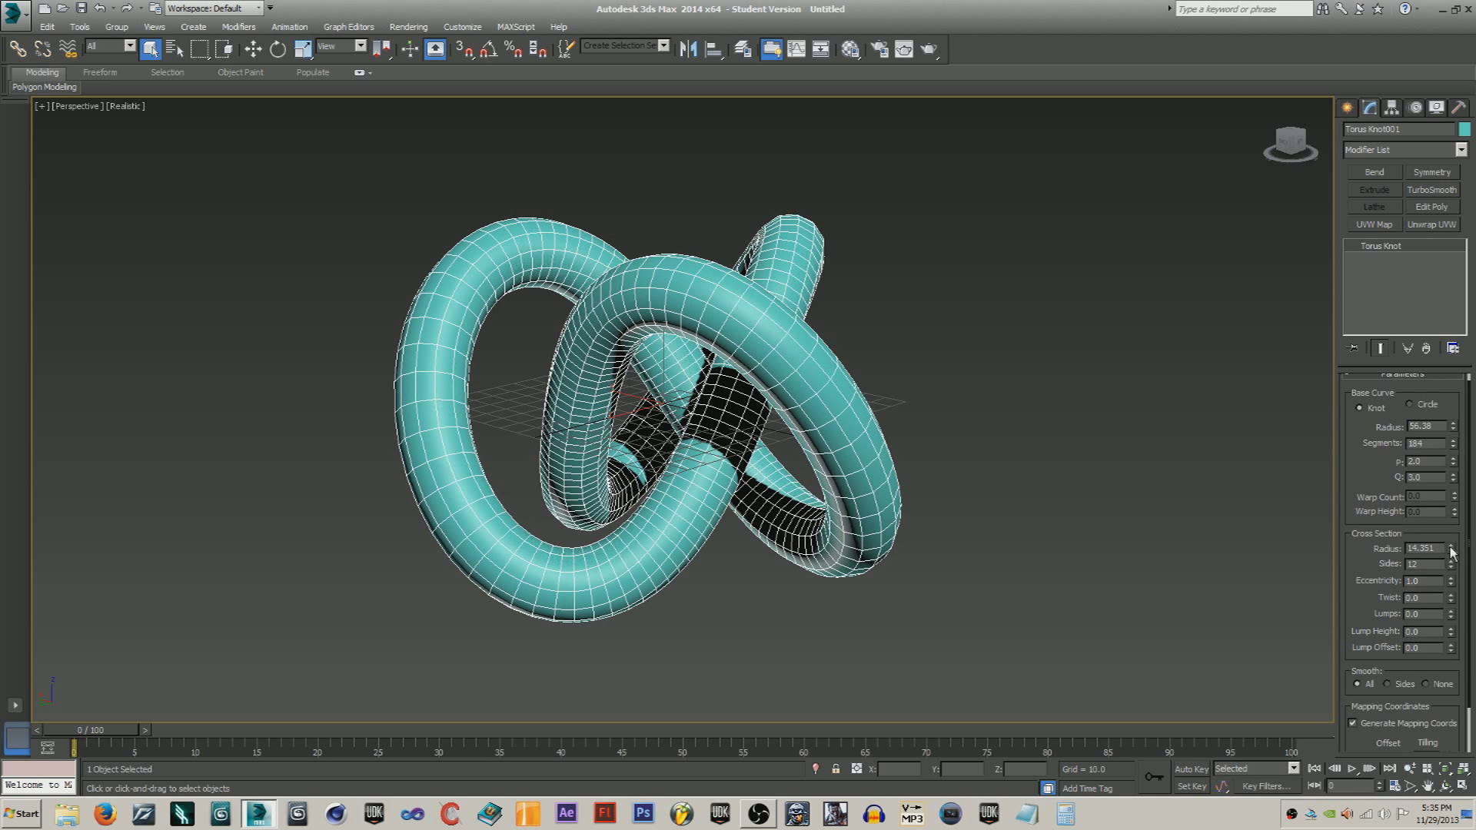
left_click_drag(1452, 569, 1450, 547)
middle_click_drag(875, 386, 1057, 403, "alt")
key("w")
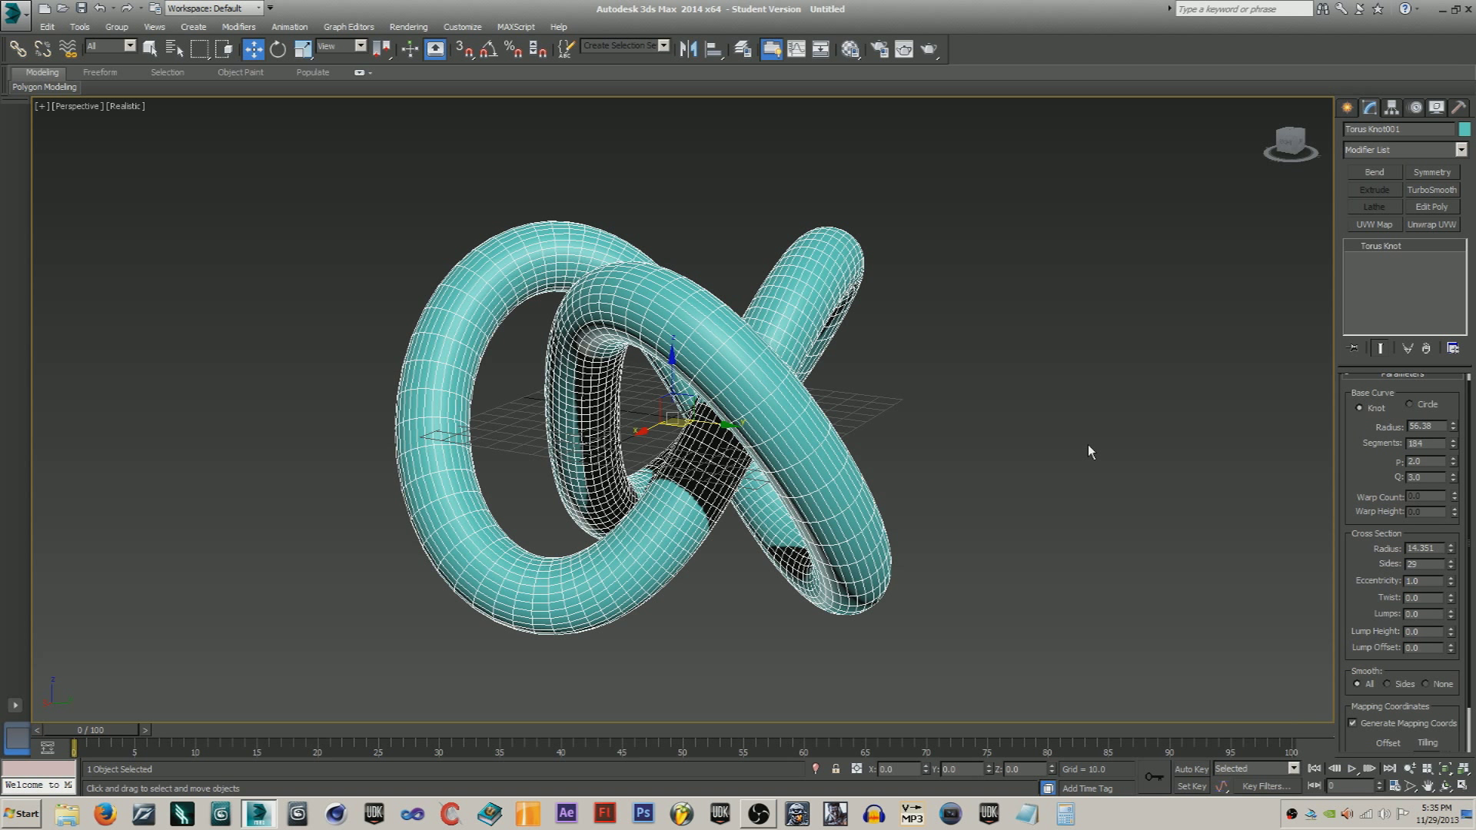
key("q")
- Switch the Material Editor to Slate mode and back to Compact mode, closing it at the end
key("m")
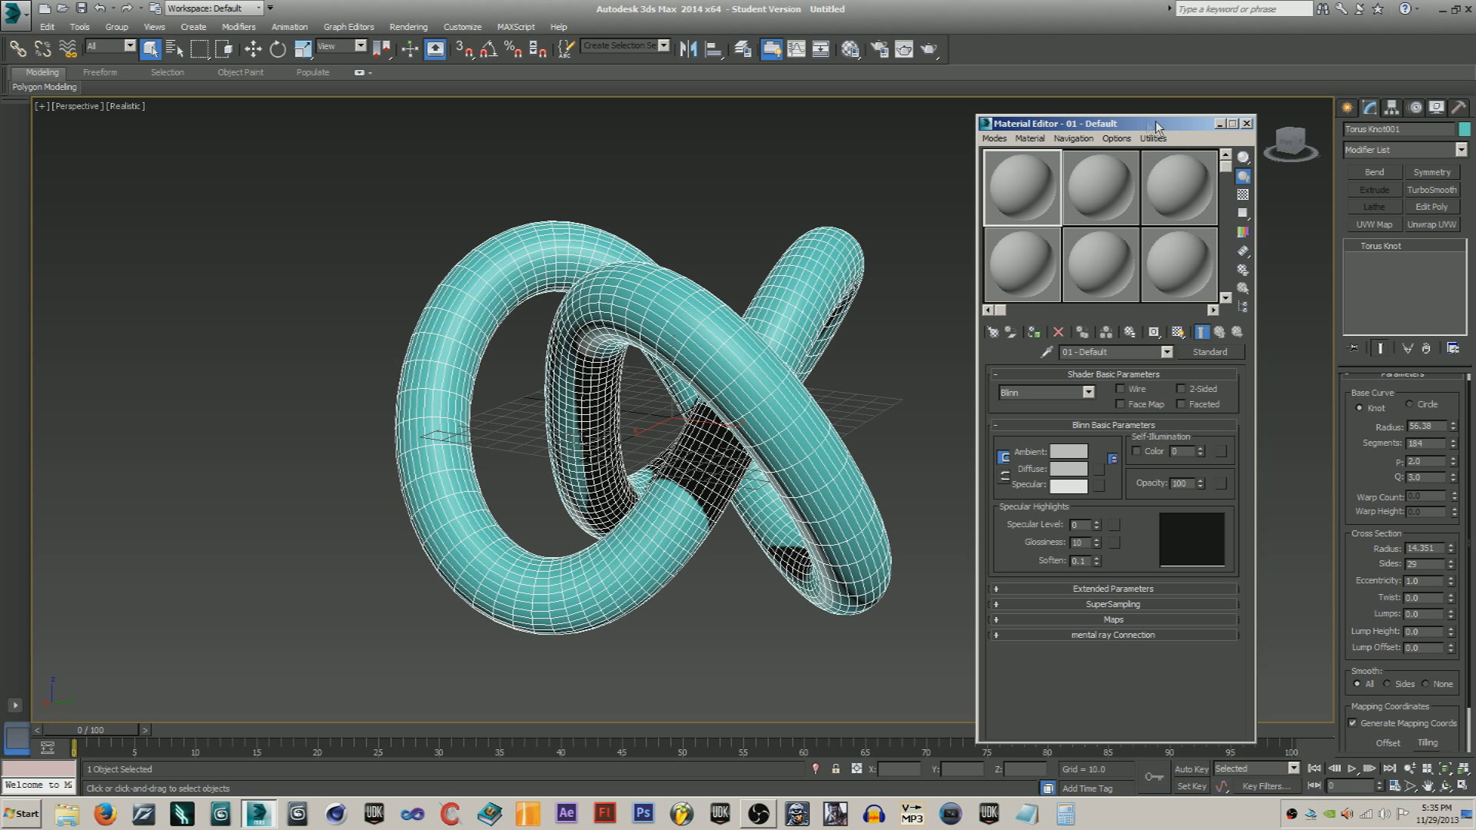
left_click(994, 138)
left_click(1022, 168)
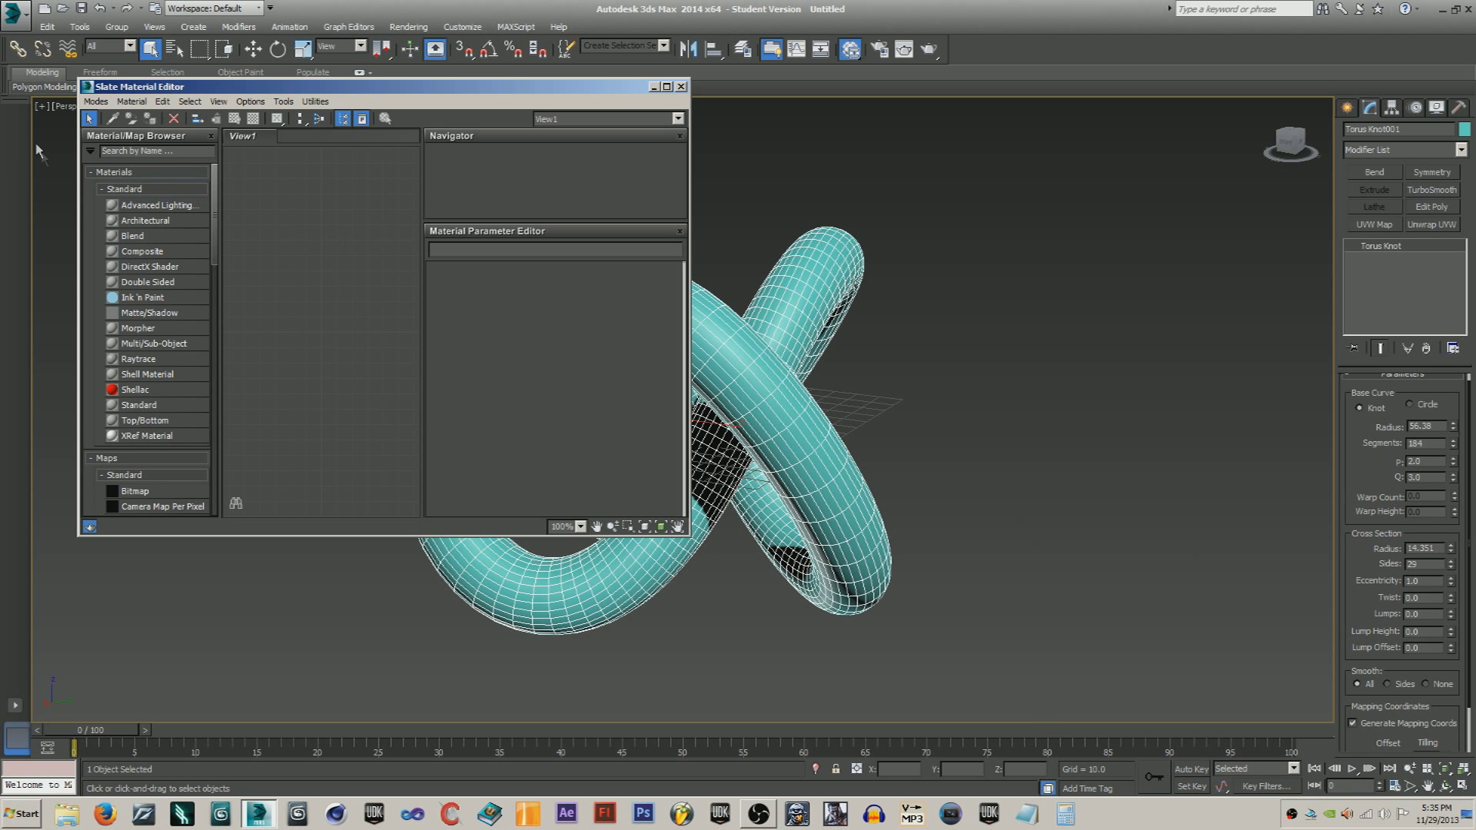
left_click(96, 102)
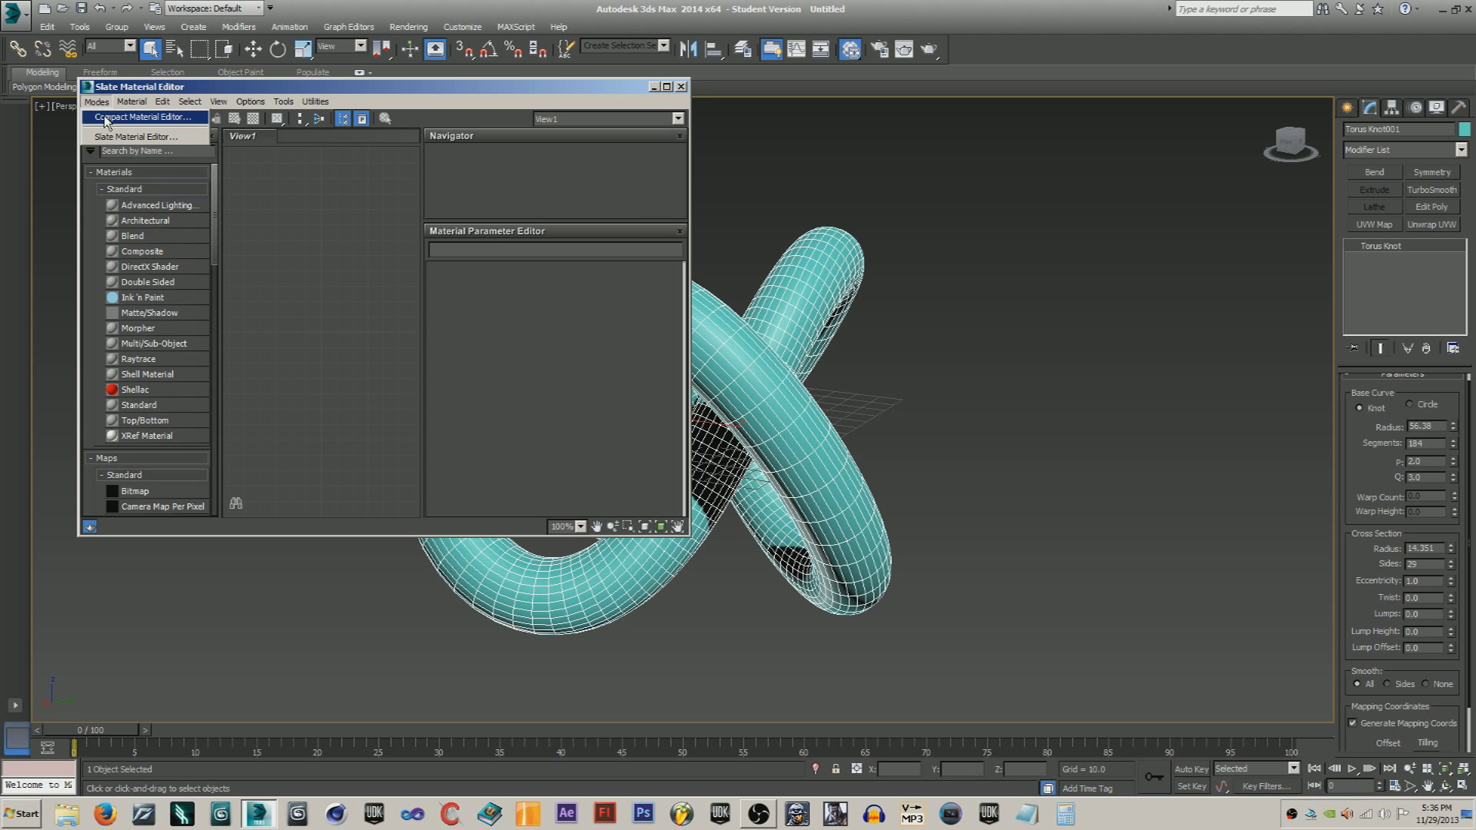
left_click(106, 118)
left_click_drag(1141, 126, 1142, 92)
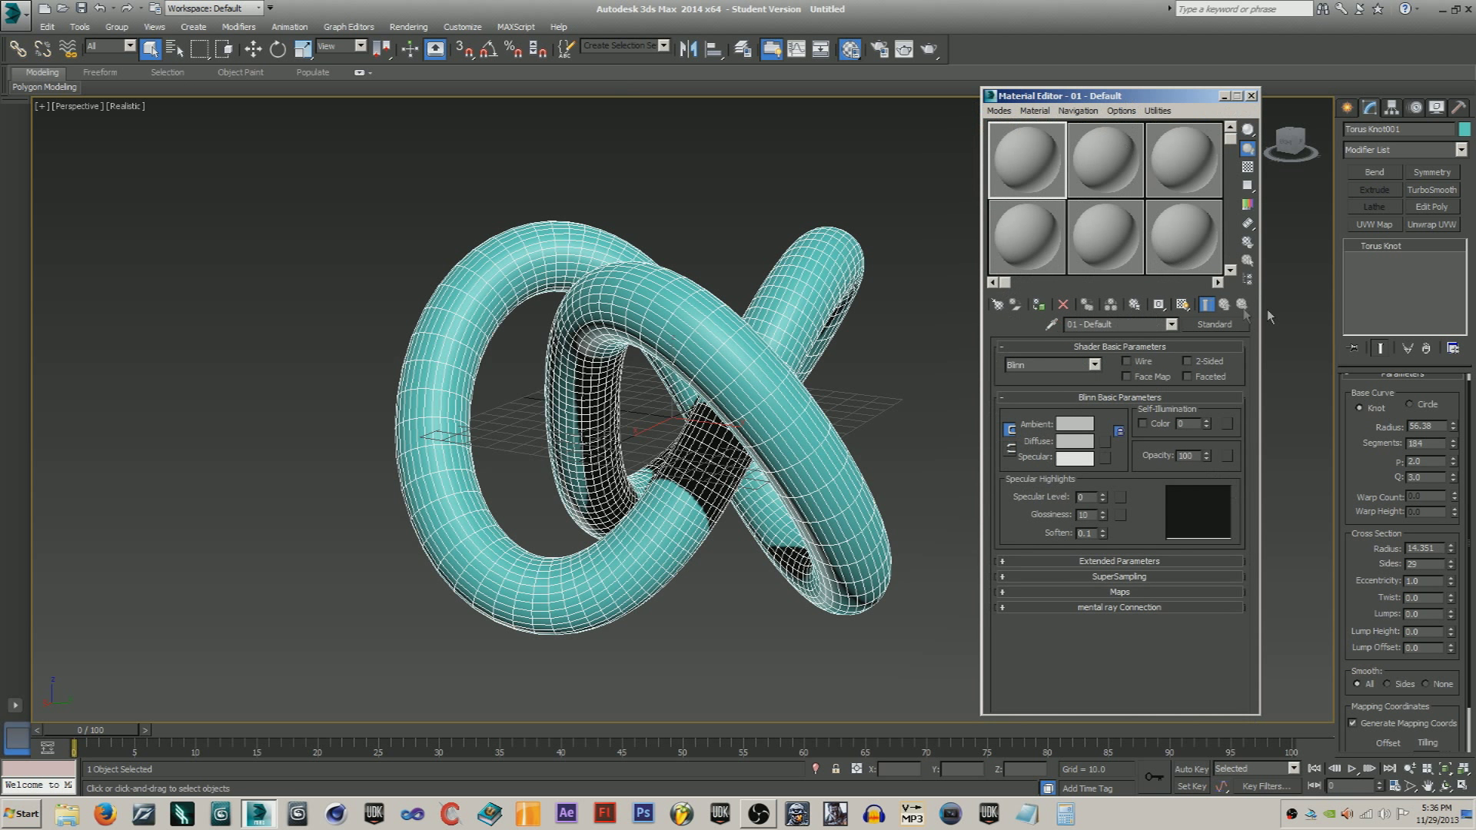
left_click(1251, 96)
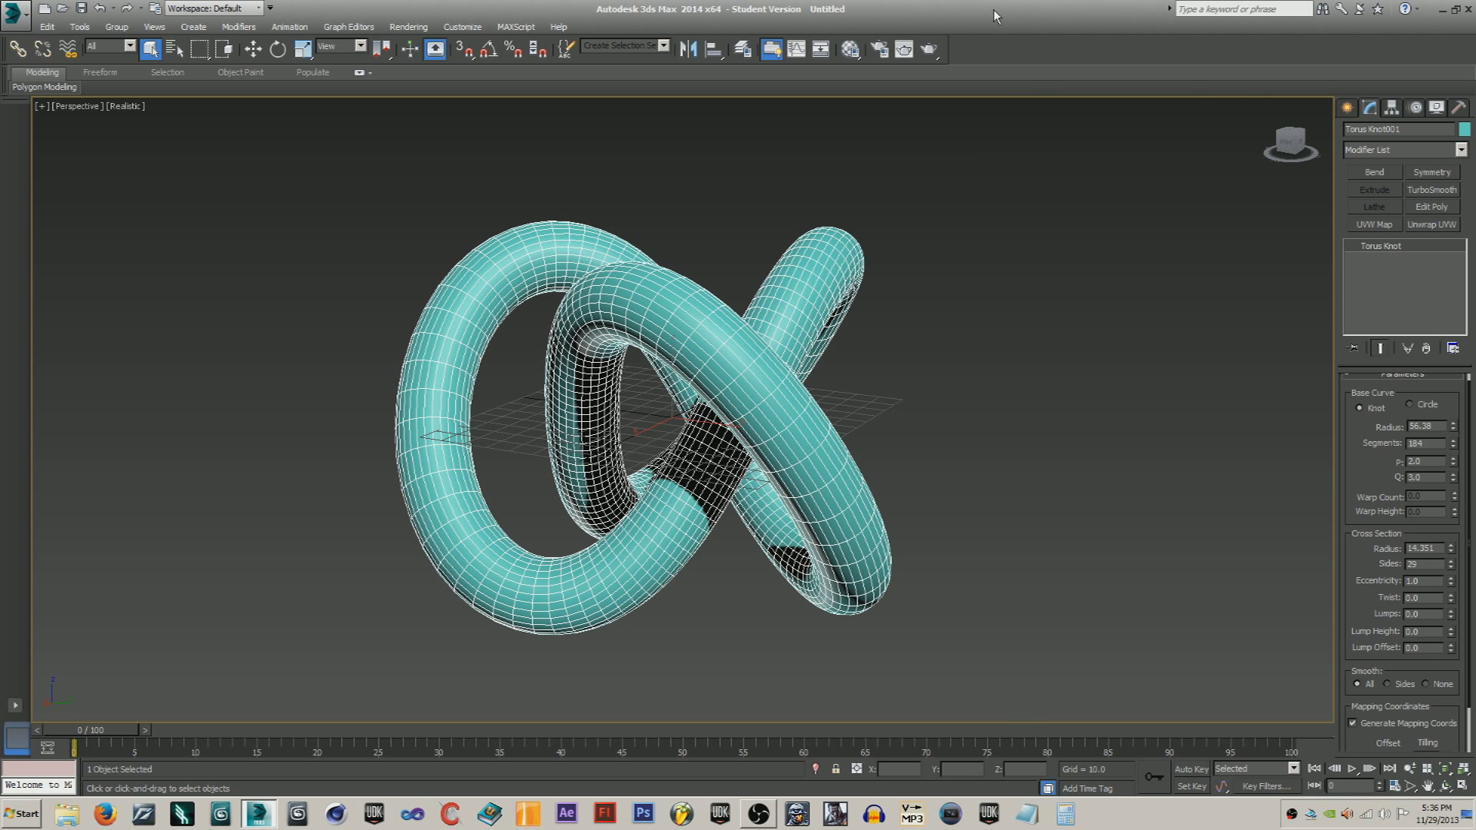
- Open Render Setup and check the production renderer choices, keeping the Default Scanline Renderer
key("F10")
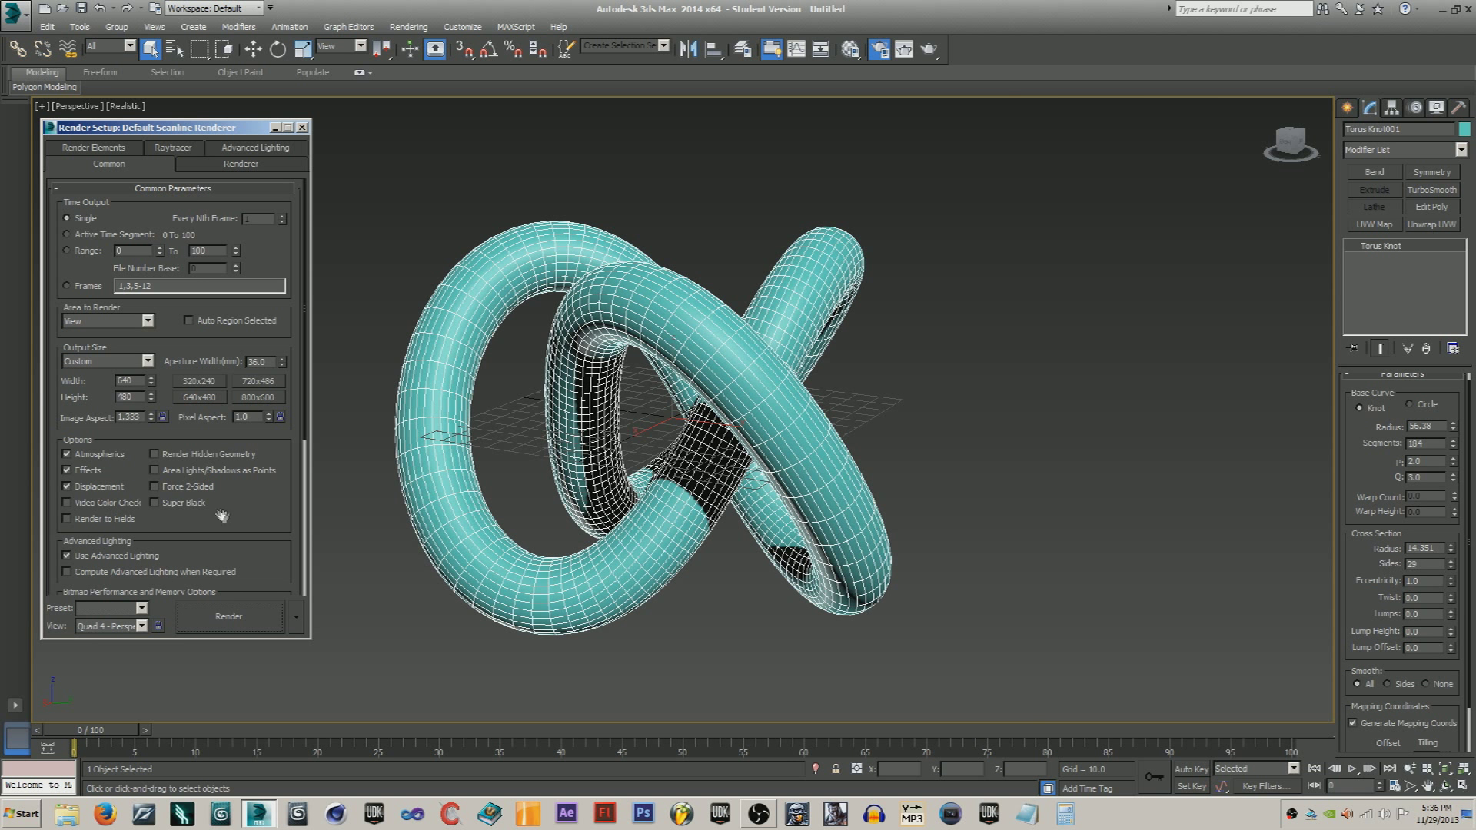
scroll(209, 506, "down", 5)
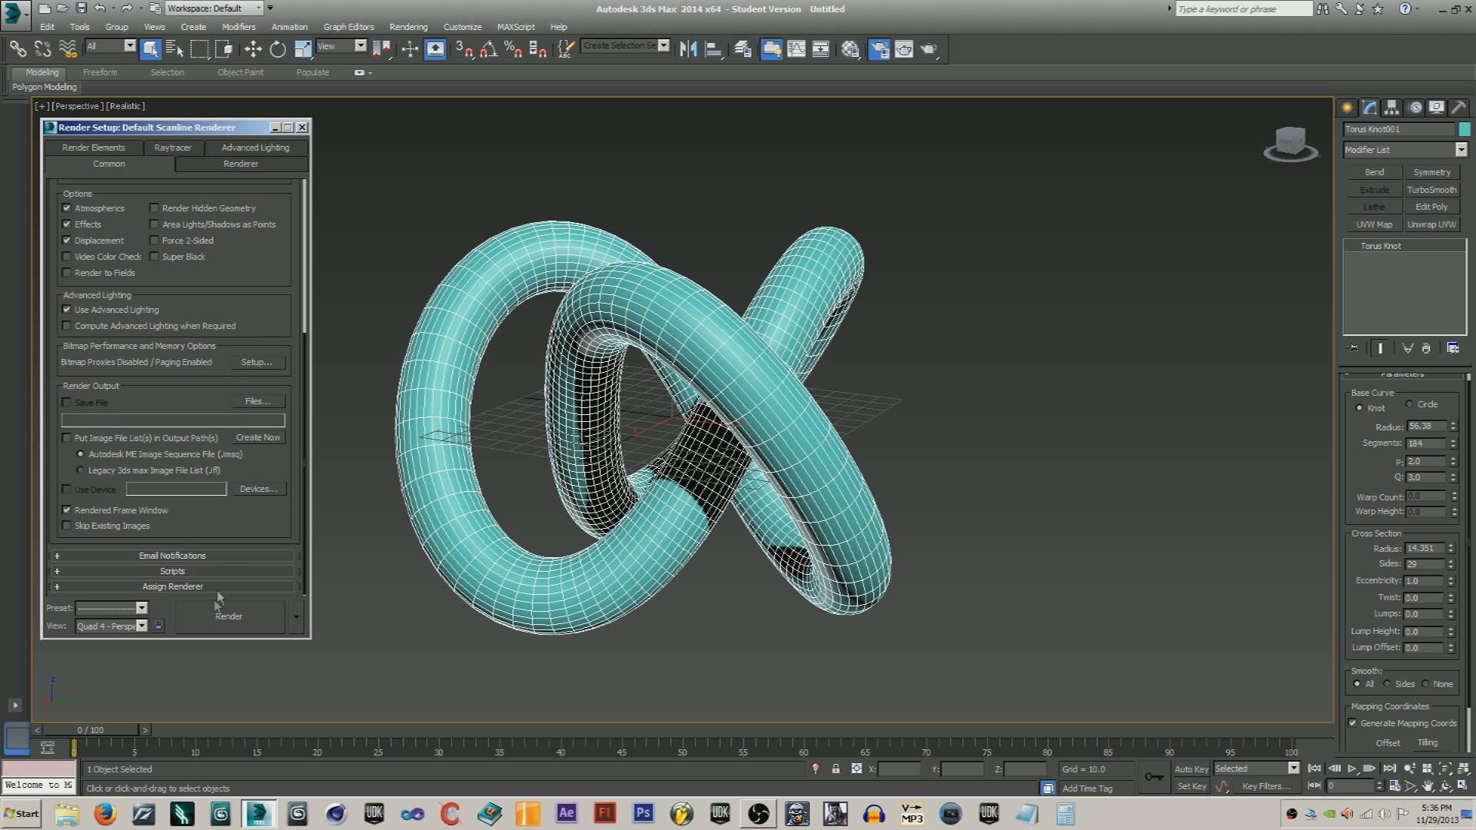
left_click(261, 522)
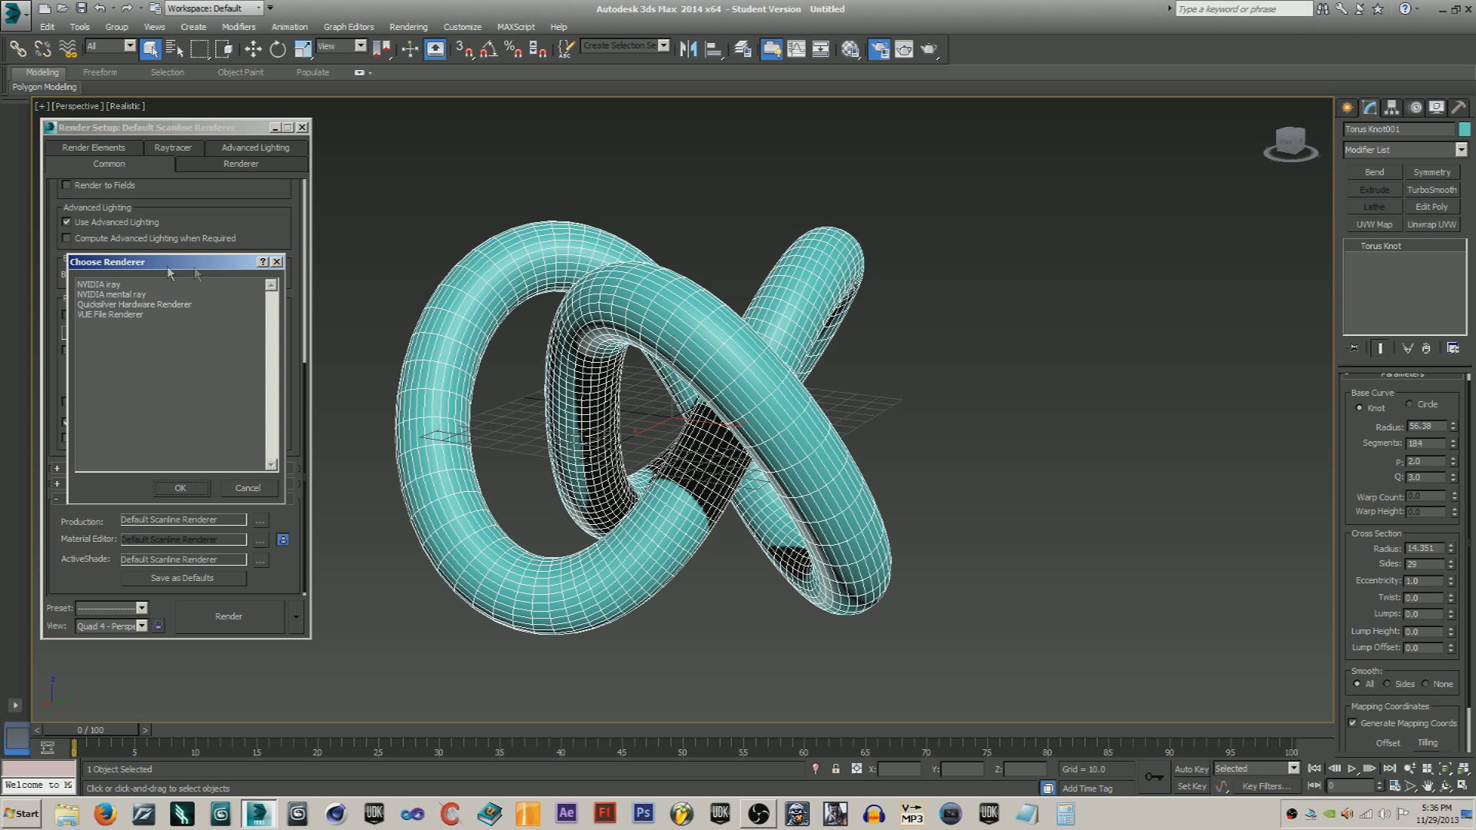
left_click(182, 487)
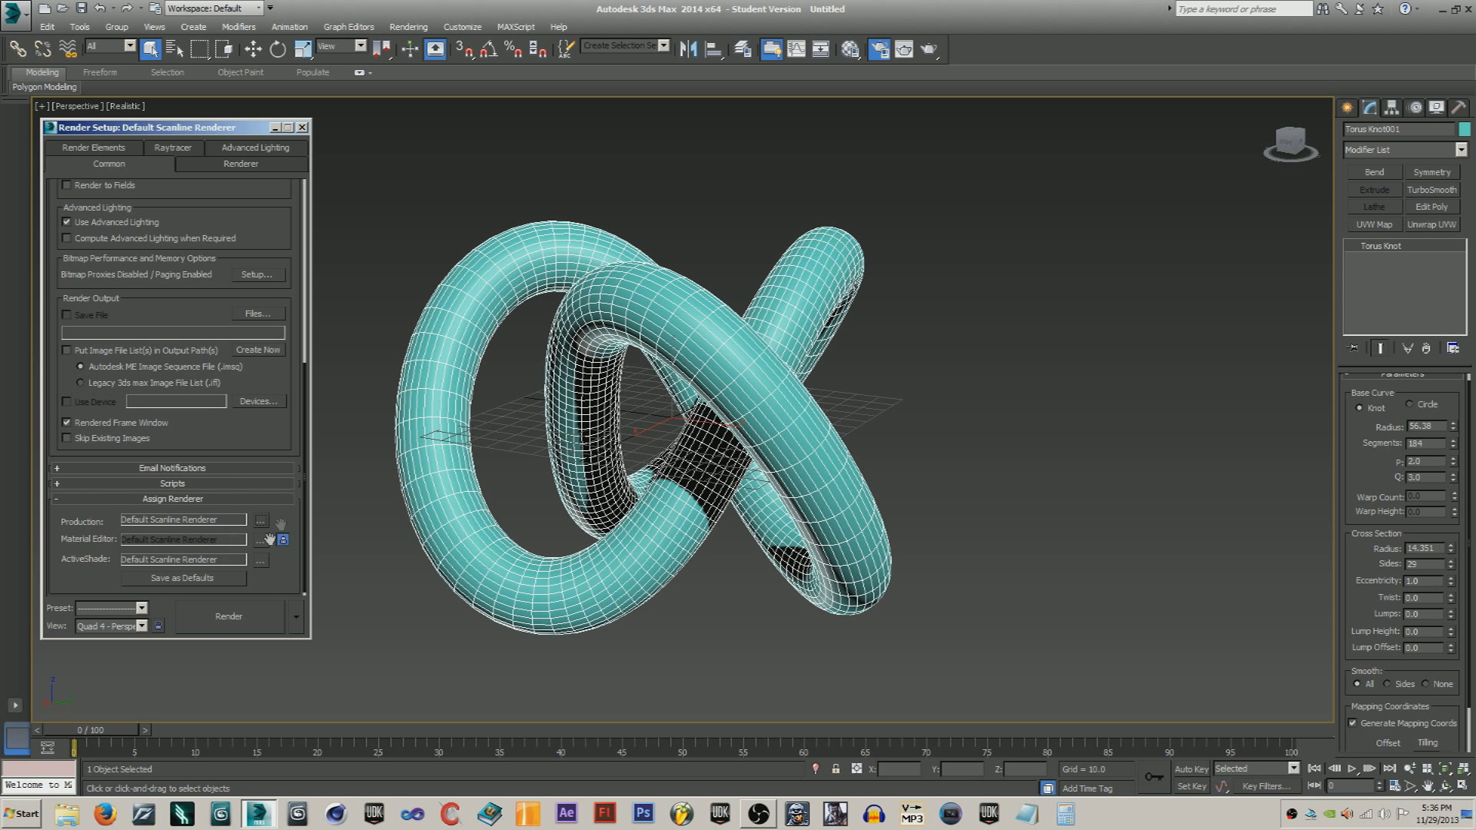
scroll(284, 542, "down", 1)
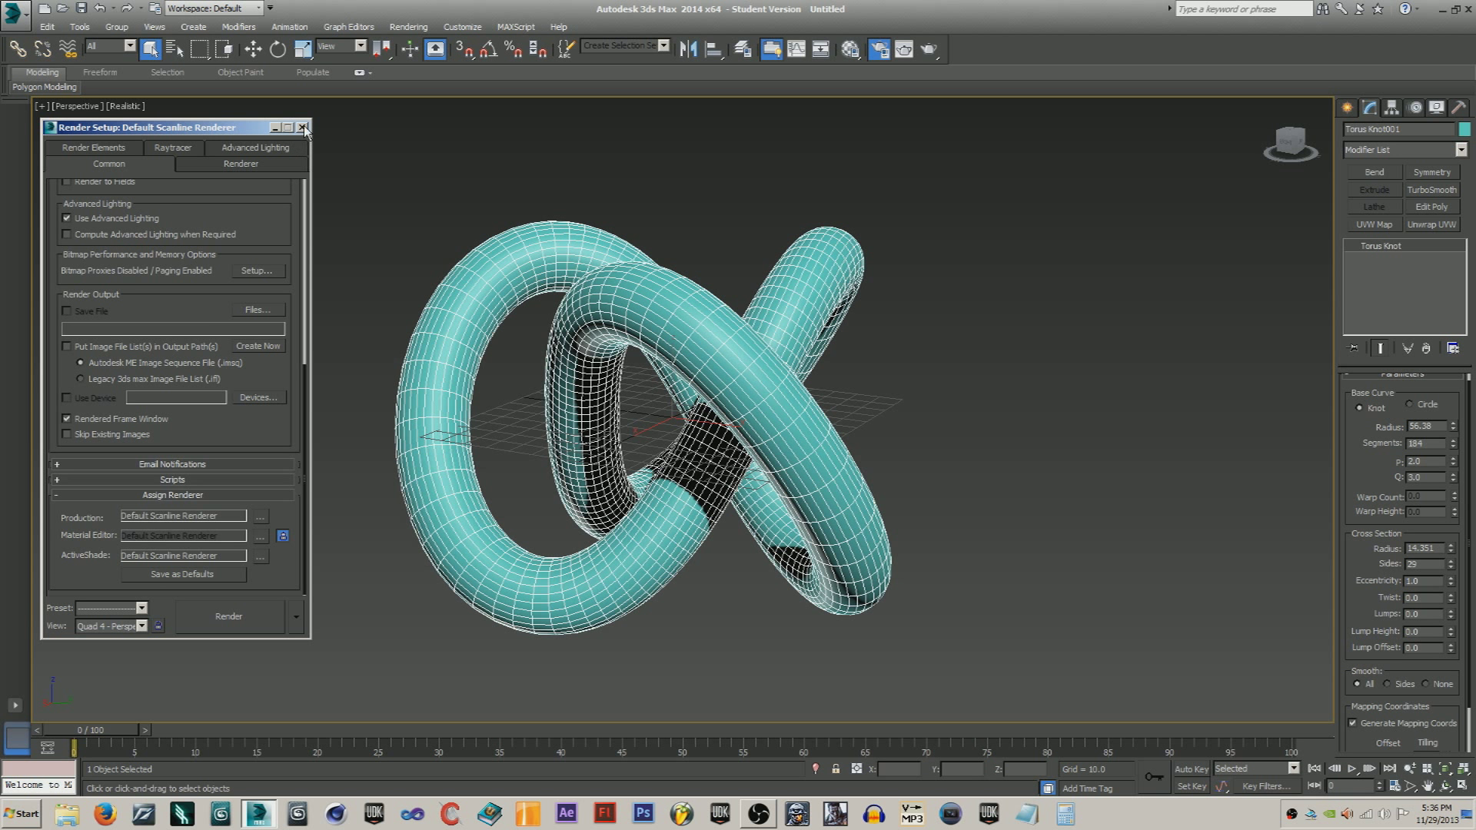
- Enable Force 2-Sided and Super Black for rendering, and set the output size to HDTV (video) at 1920x1080
scroll(231, 277, "up", 3)
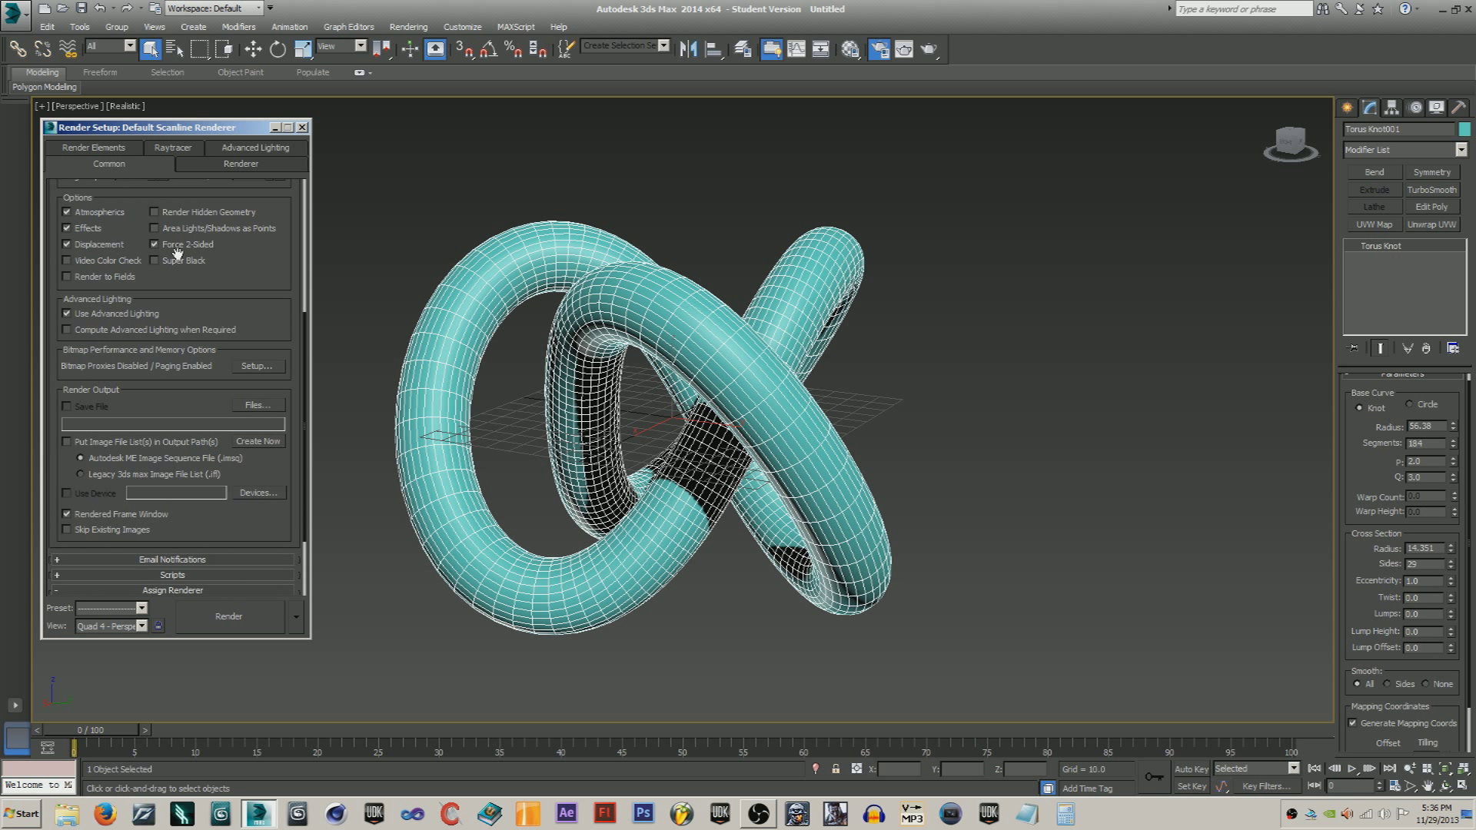
left_click_drag(265, 277, 273, 521)
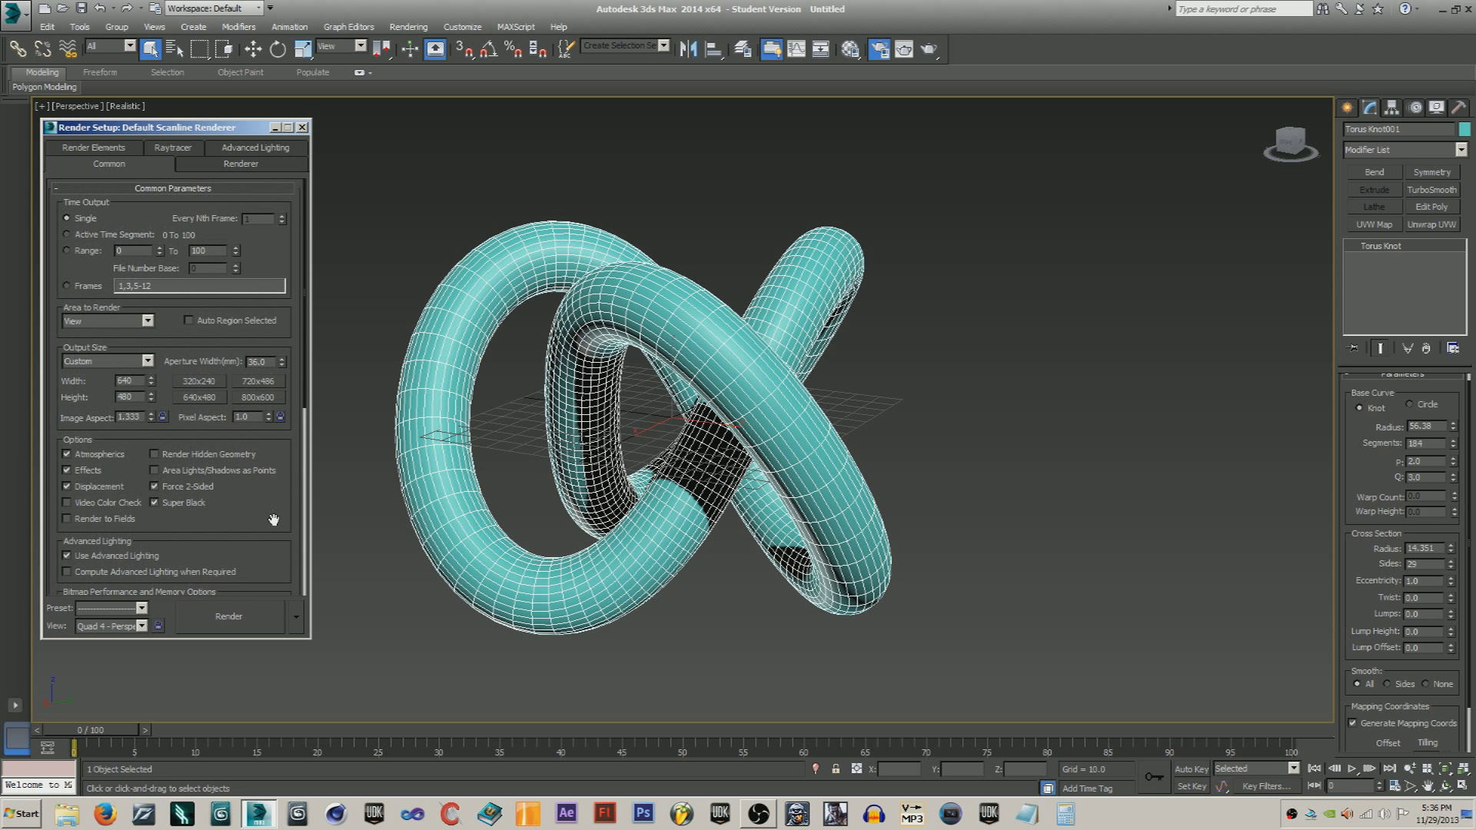
left_click(147, 361)
left_click(115, 559)
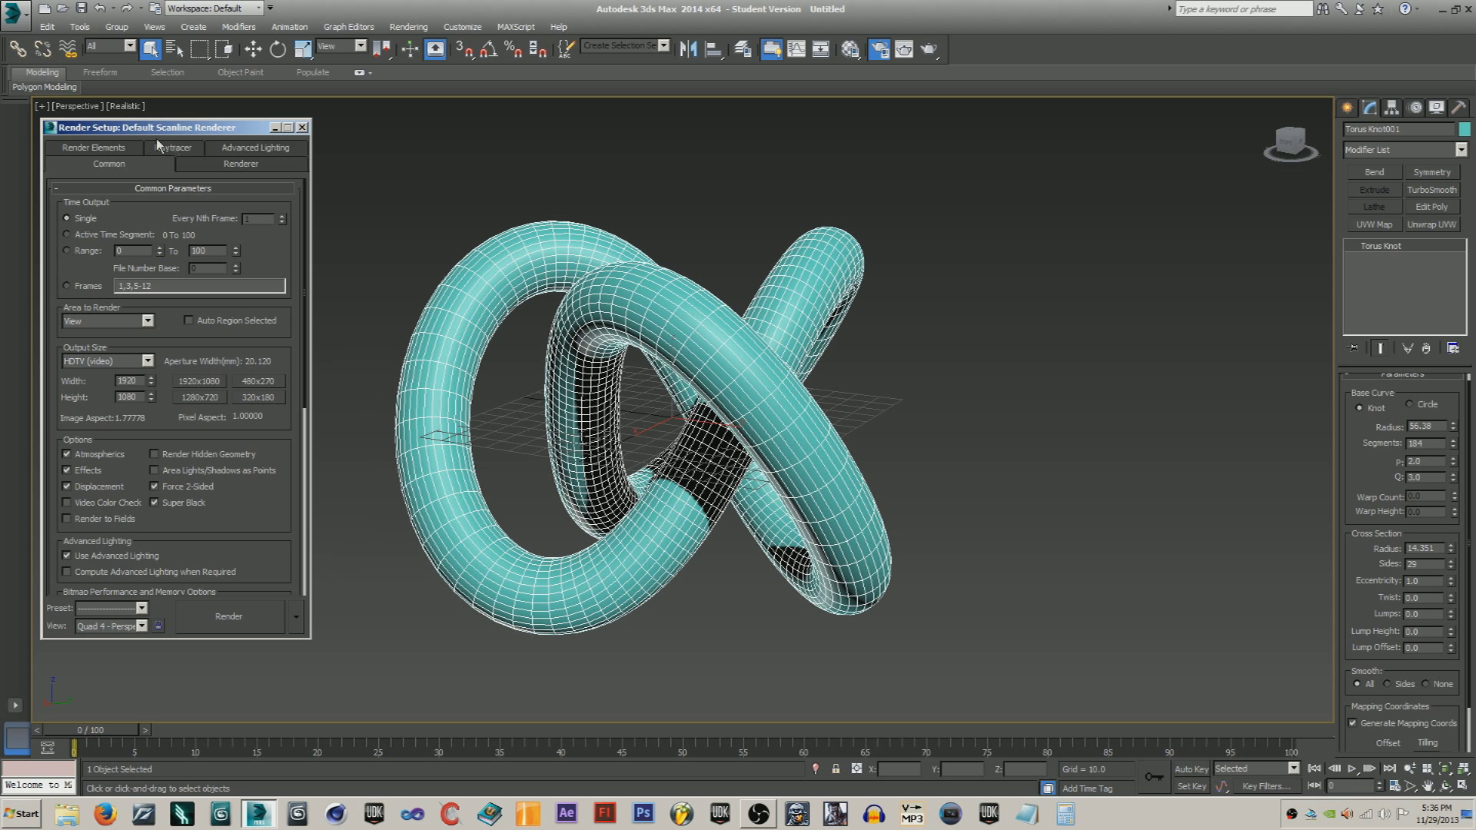
left_click(302, 126)
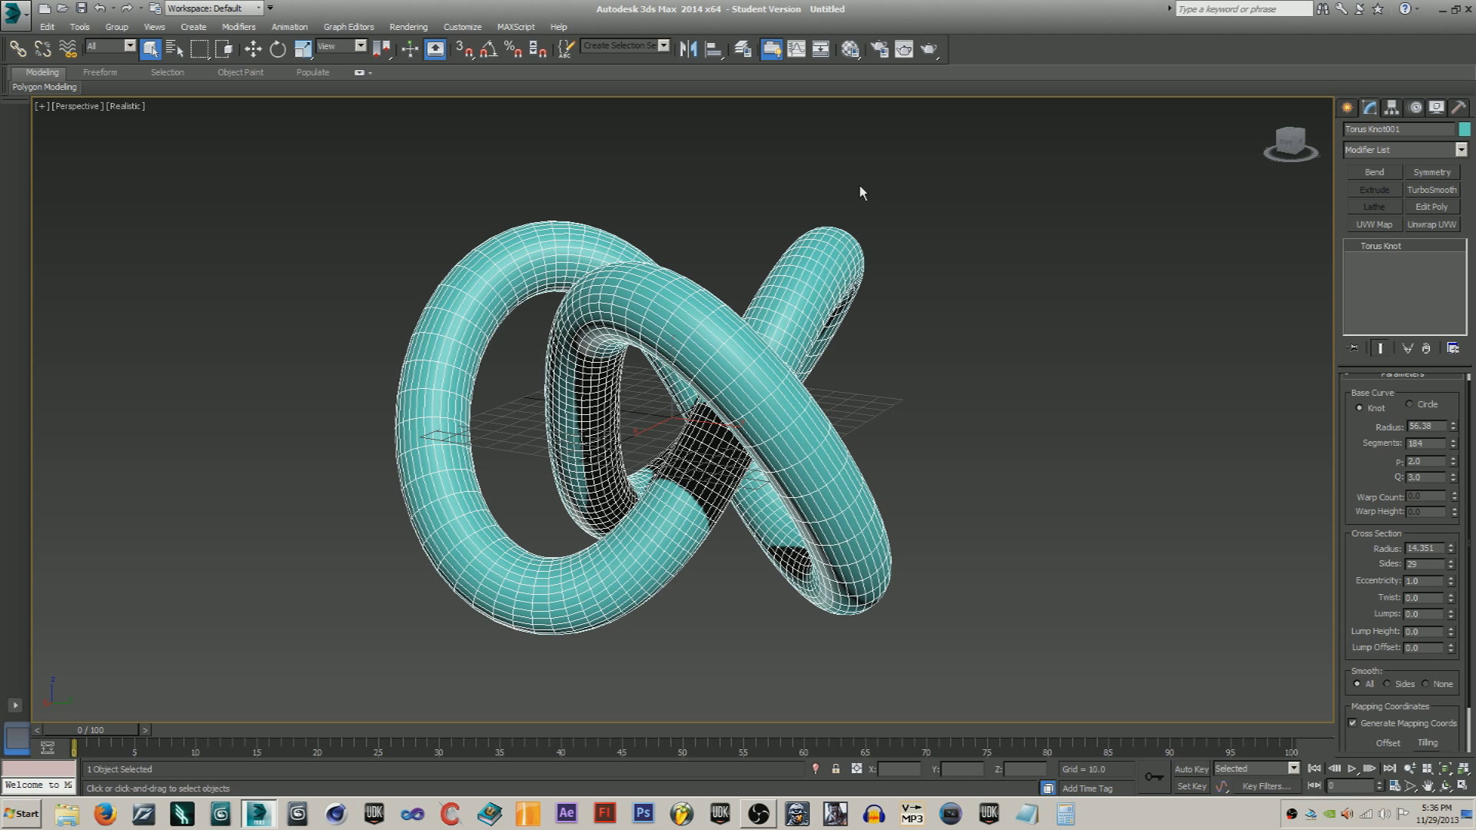
- Open the Material Editor and set it to Compact mode
key("m")
left_click(999, 111)
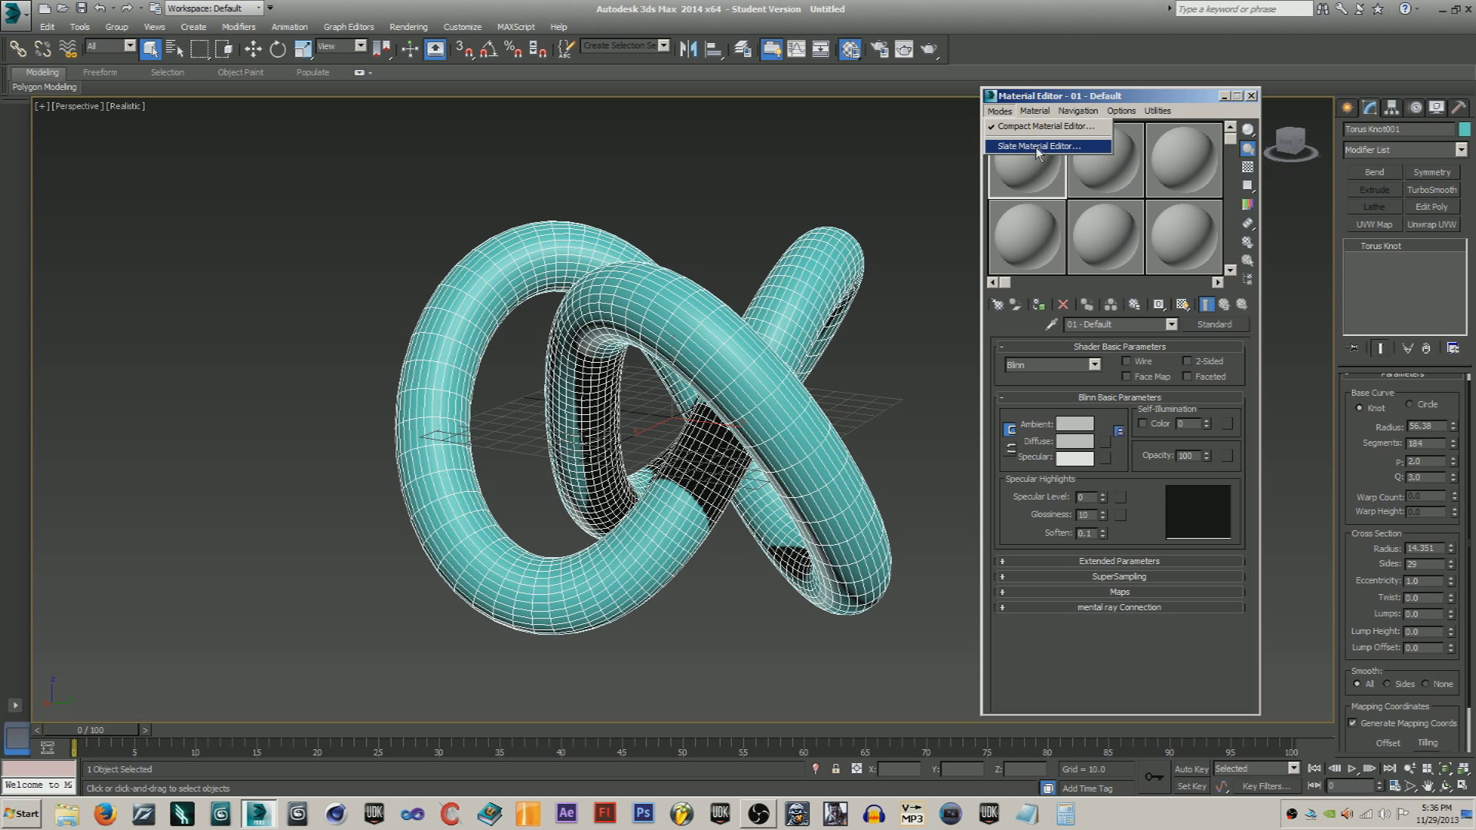
left_click(1024, 145)
left_click(99, 101)
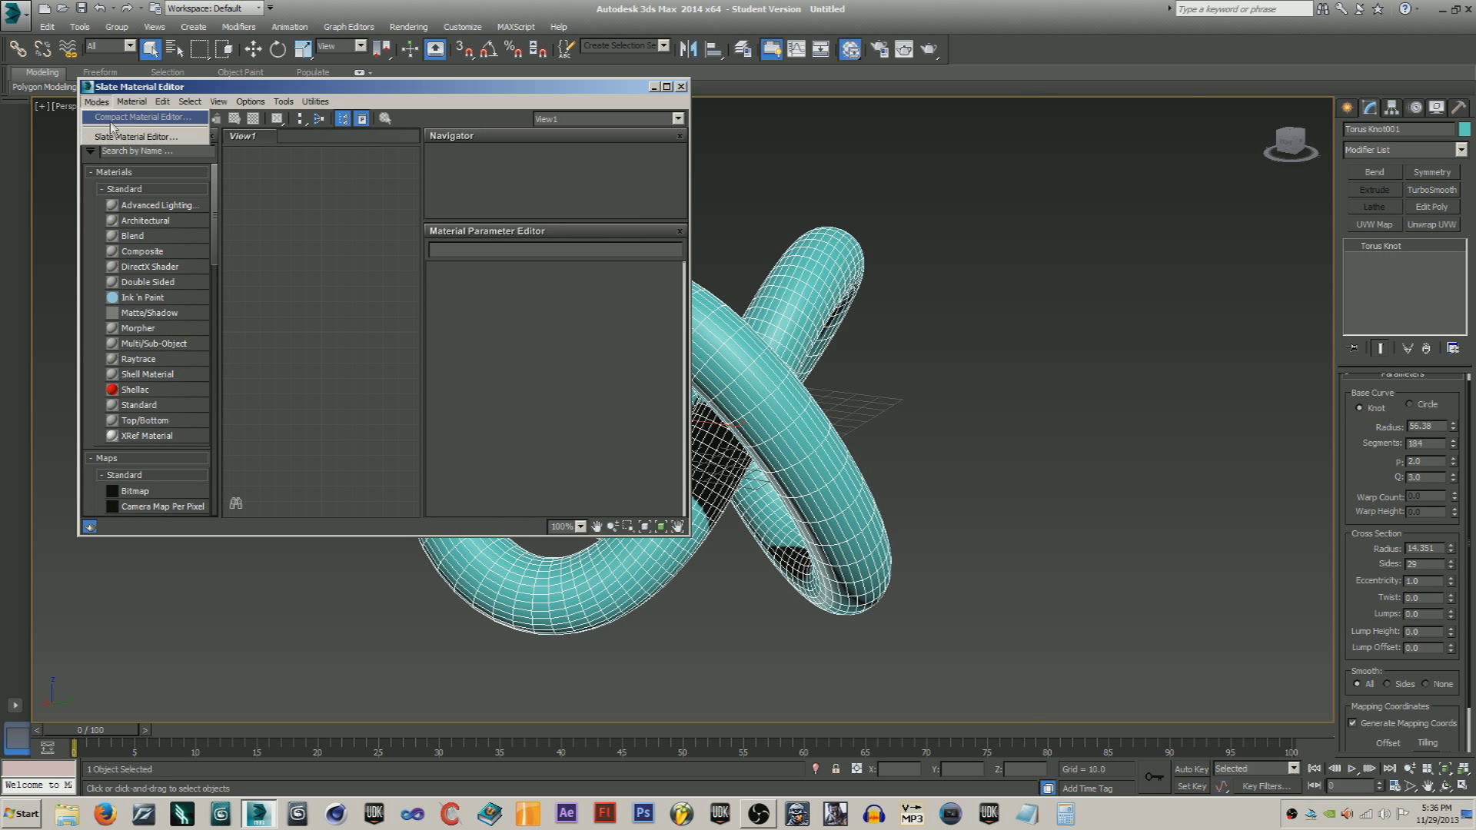
left_click(113, 118)
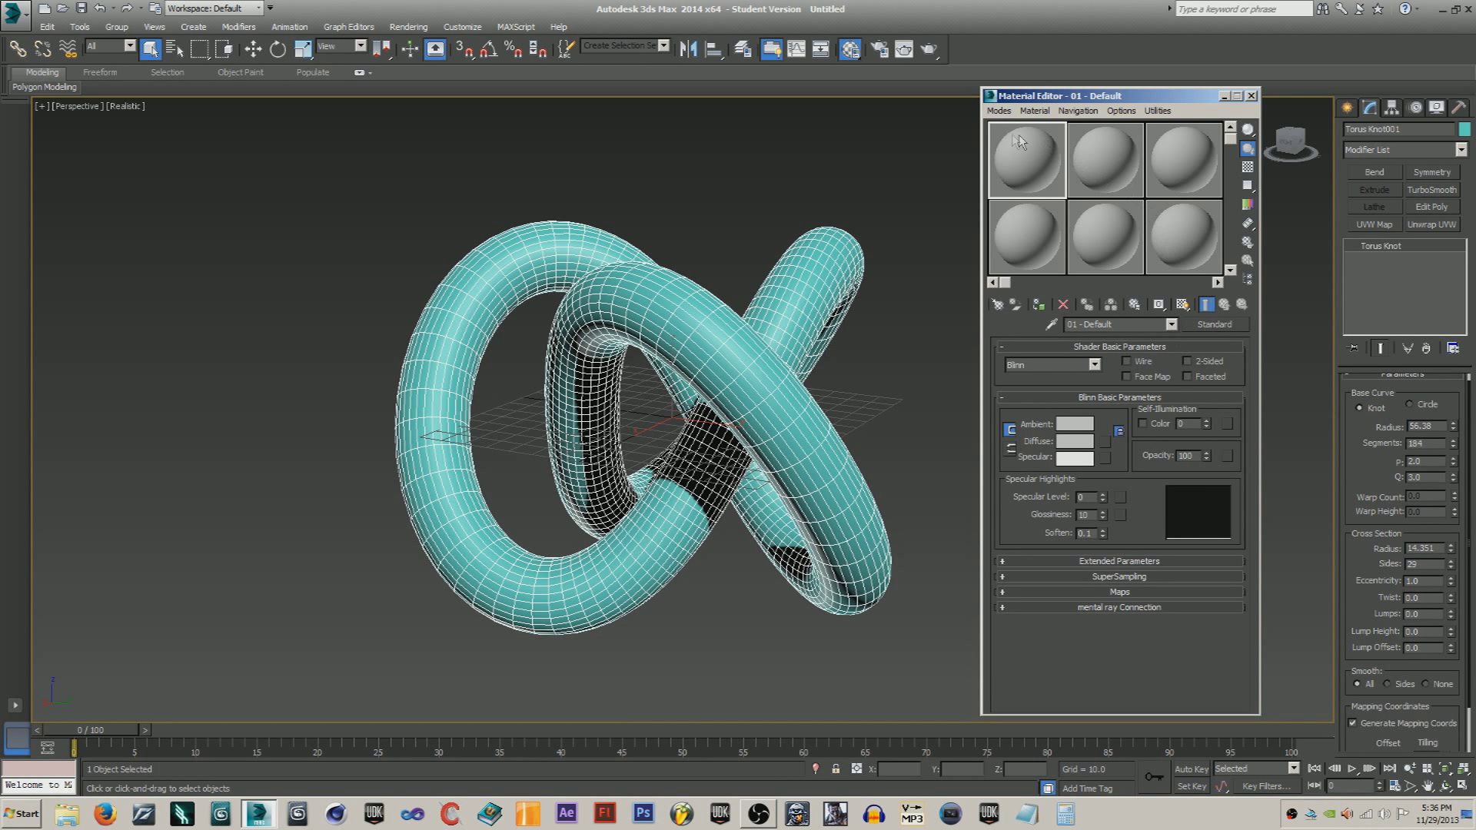
right_click(1024, 161)
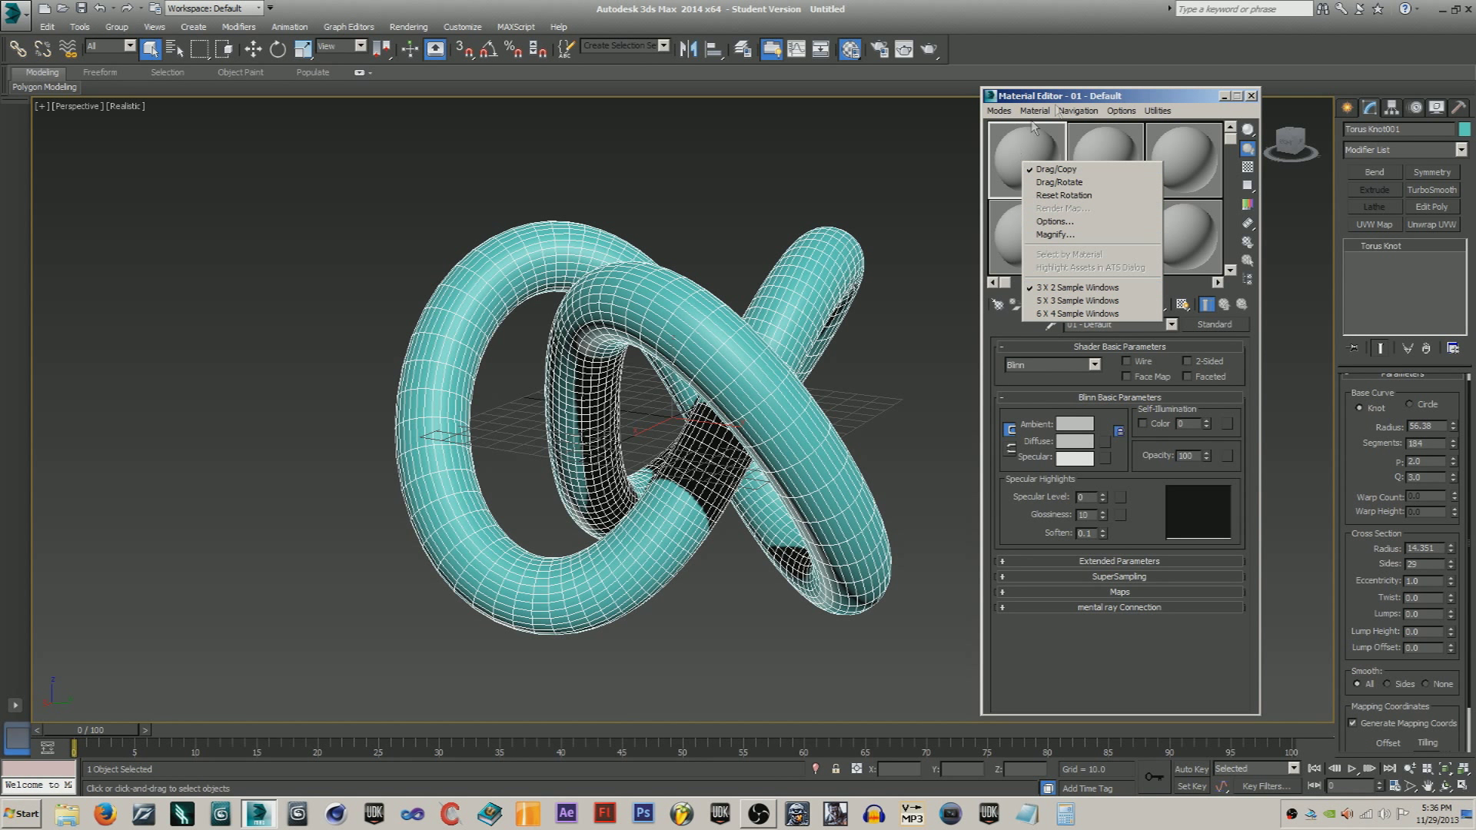
left_click(1067, 109)
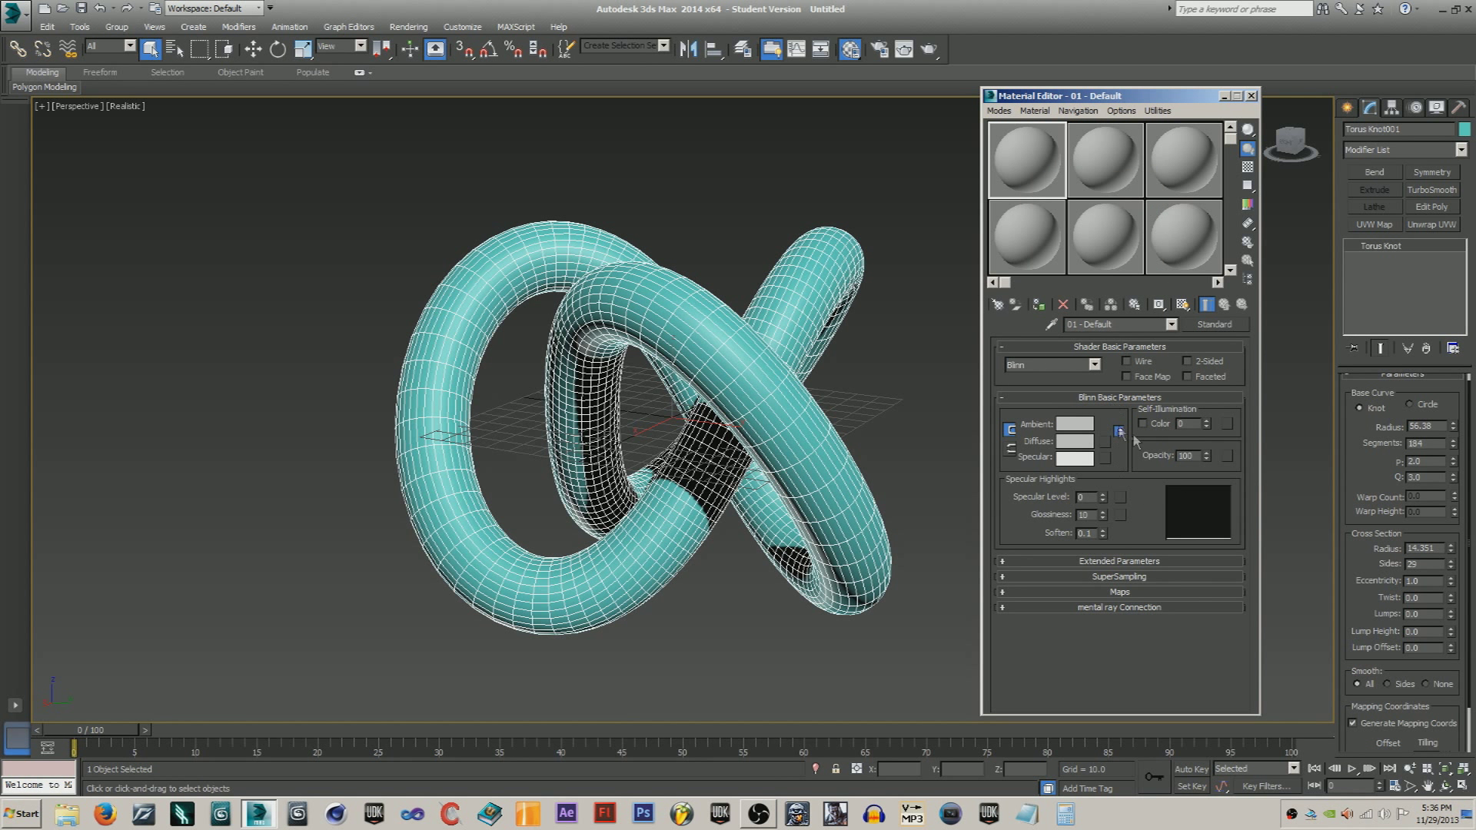
- Darken the diffuse color of the first sample material to RGB 17, 17, 17
left_click(1076, 442)
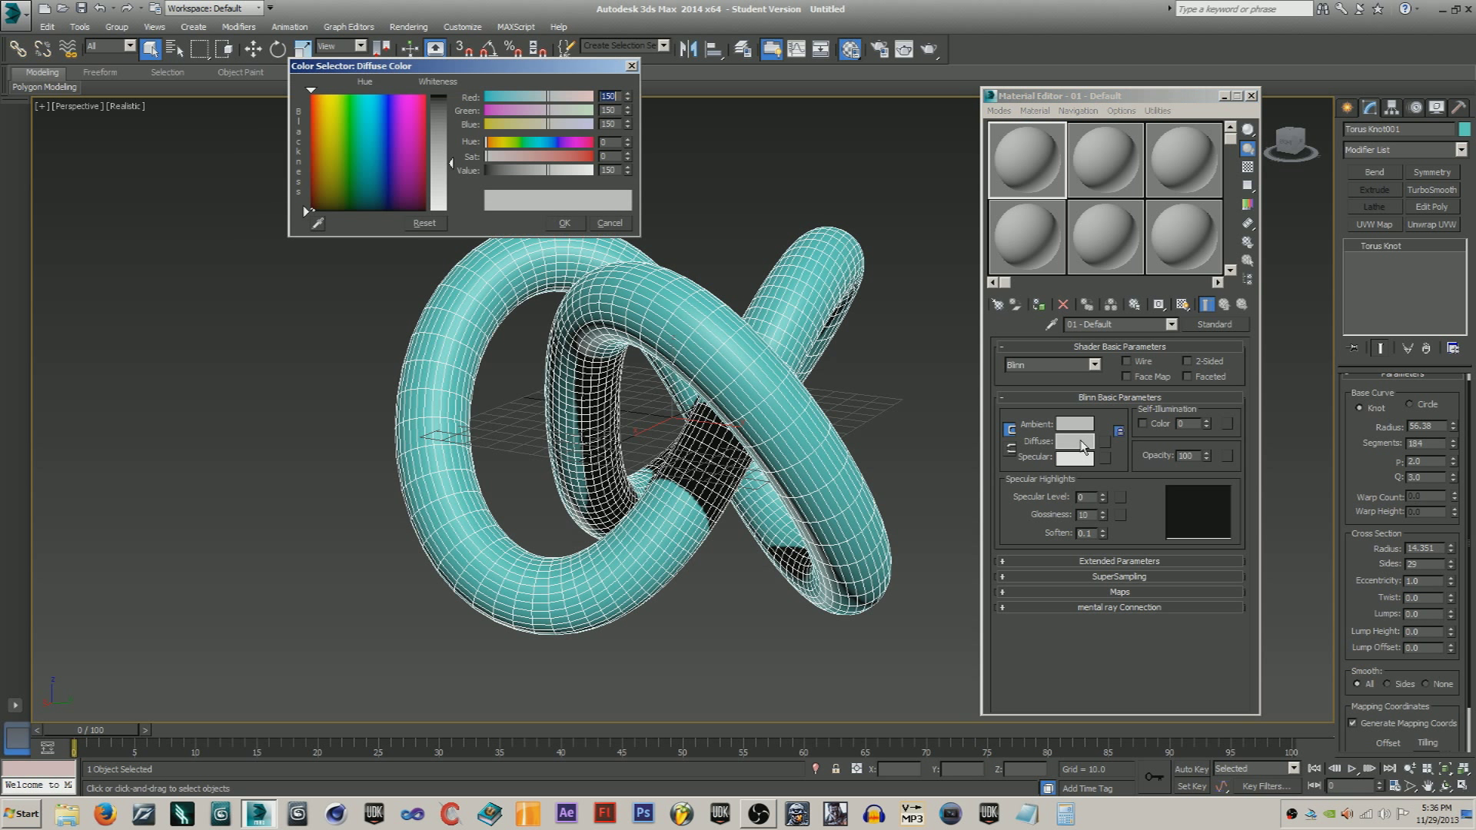
left_click_drag(437, 146, 437, 109)
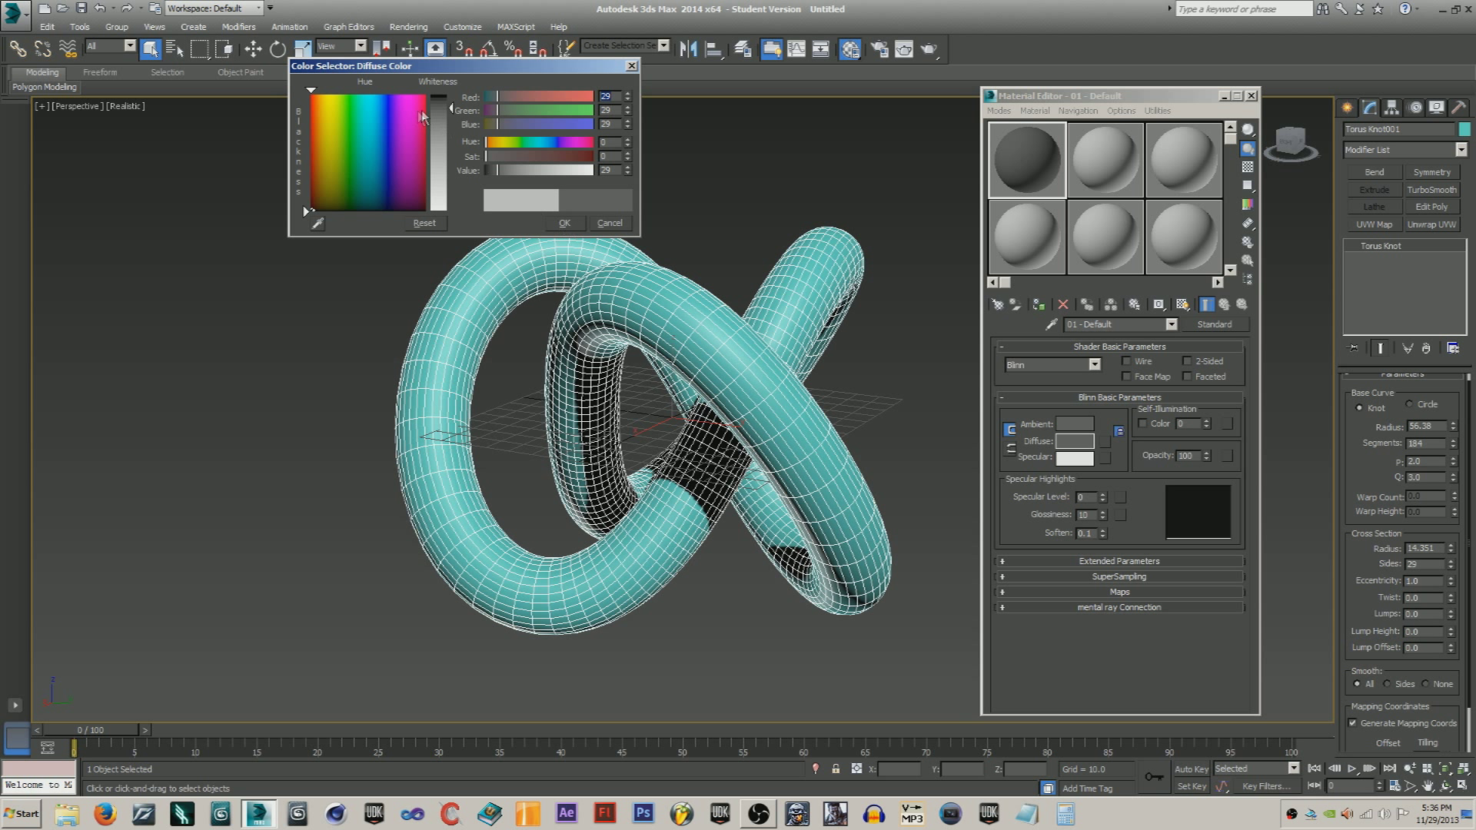
left_click_drag(441, 112, 438, 99)
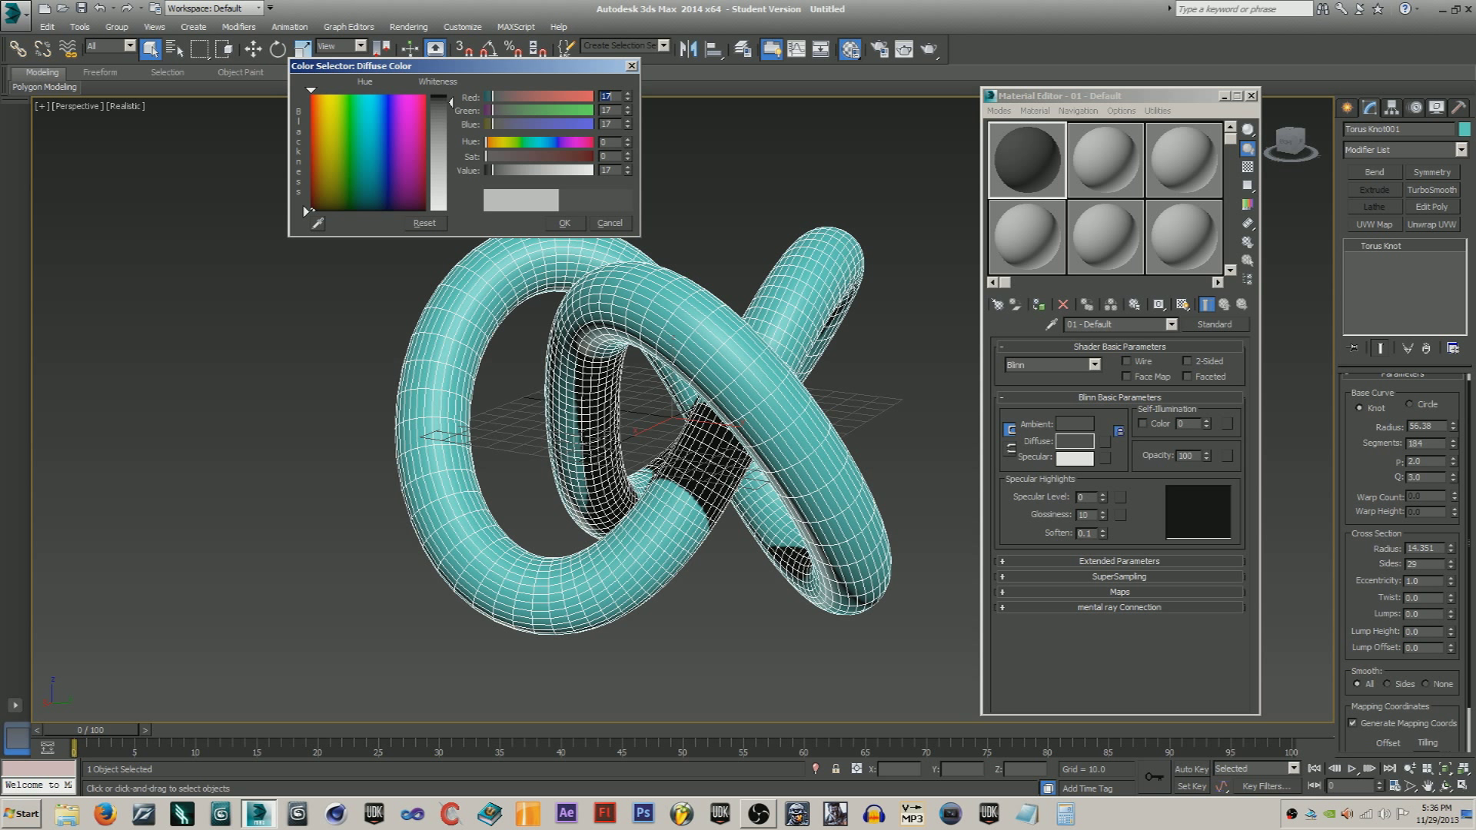
left_click(568, 222)
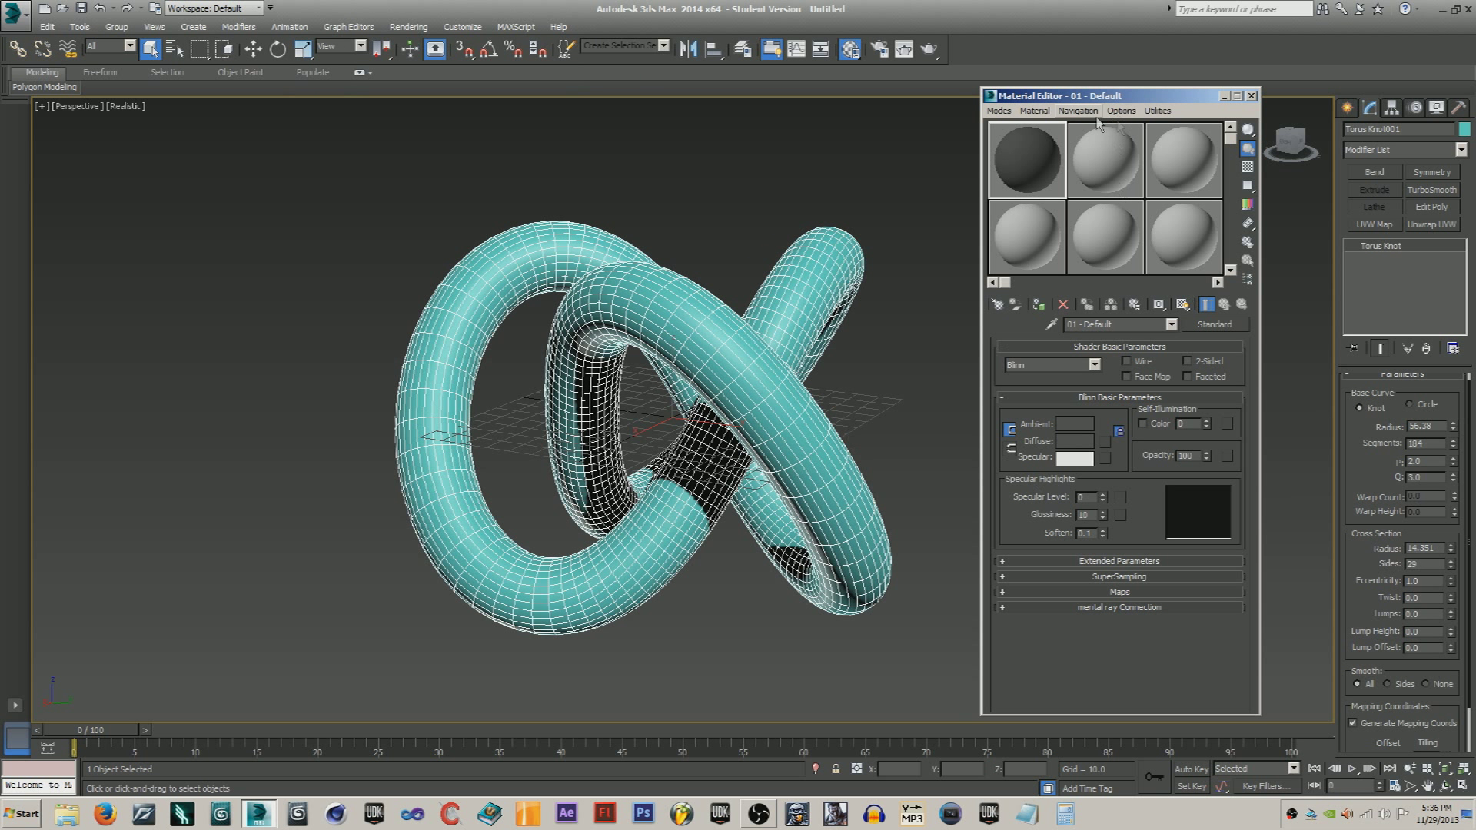
- Assign the dark material to the torus knot and deselect the knot
left_click_drag(1050, 159, 765, 384)
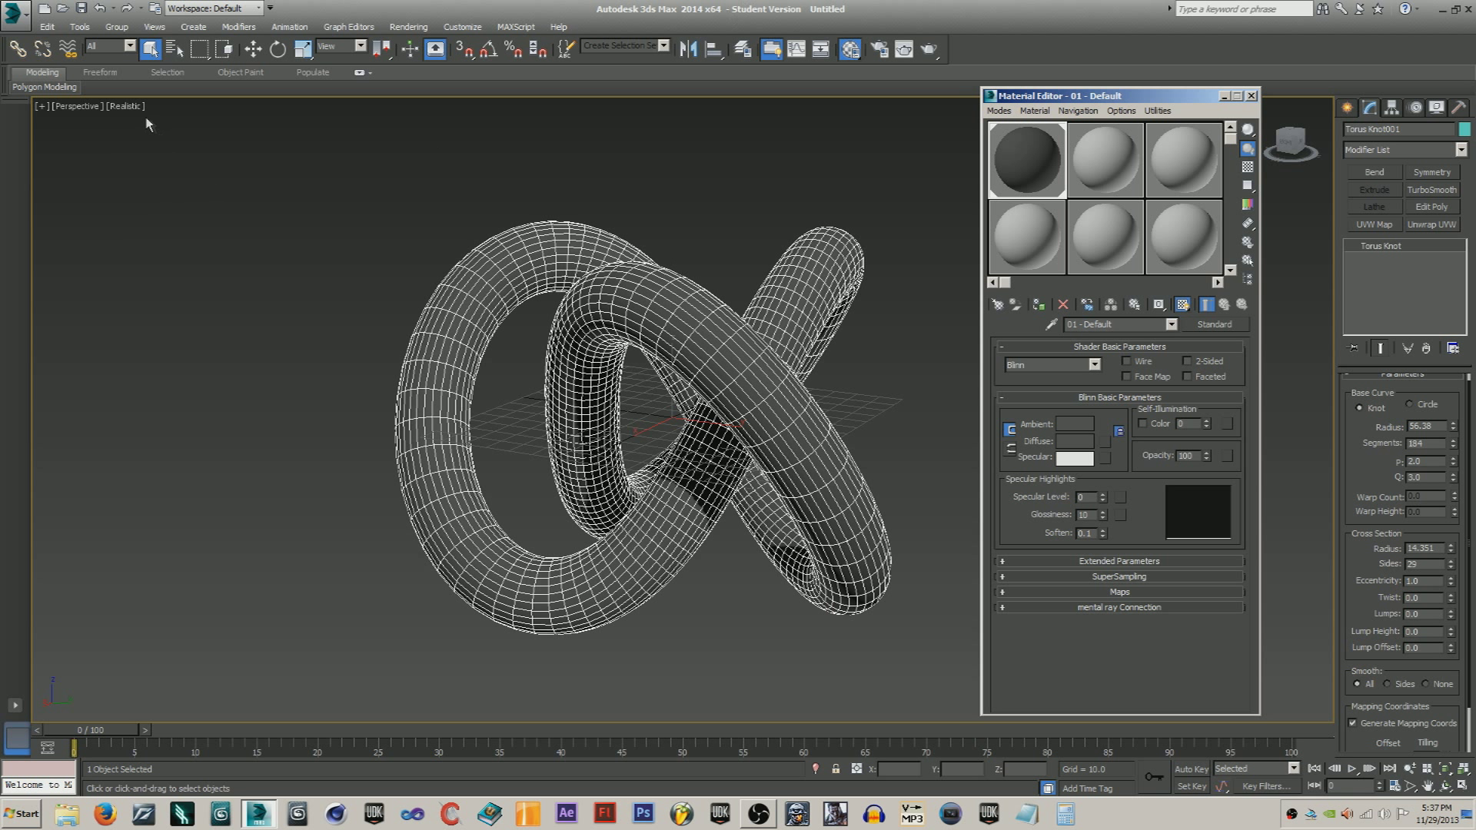
key("F4")
key("F4")
left_click(1392, 244)
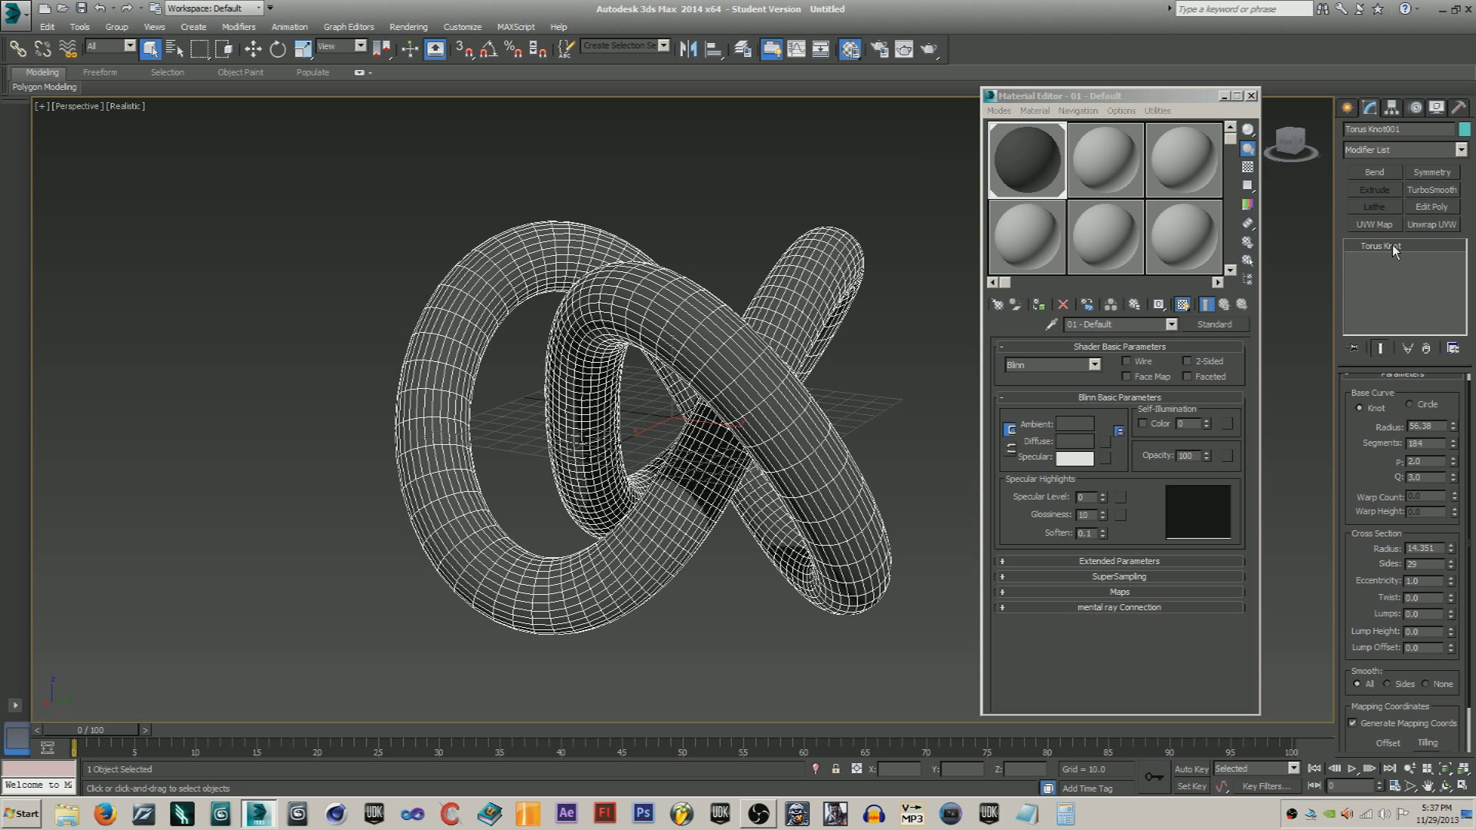
left_click(1312, 246)
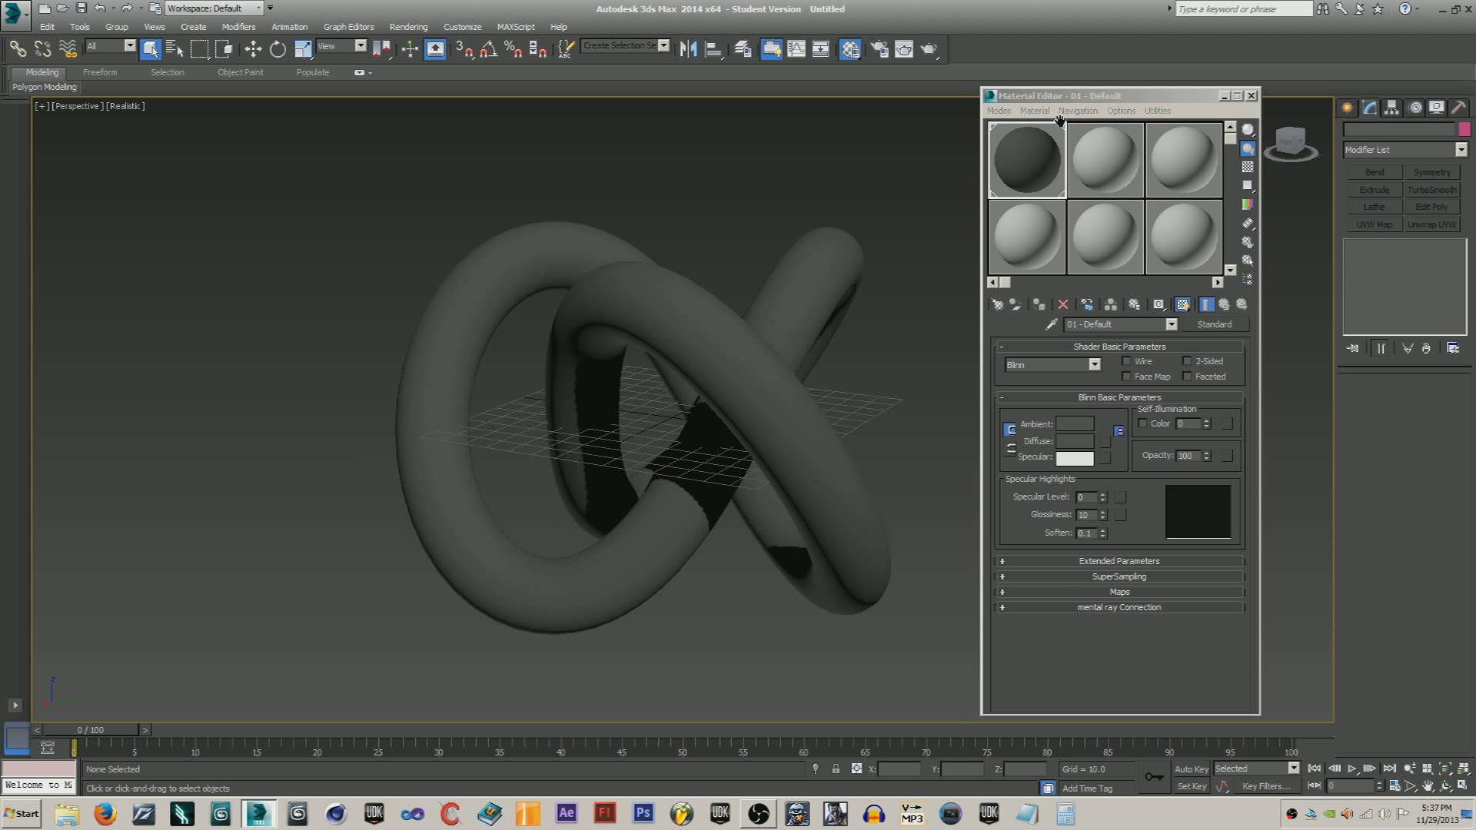
key("F4")
key("F4")
left_click(1128, 102)
left_click_drag(1103, 96, 1075, 85)
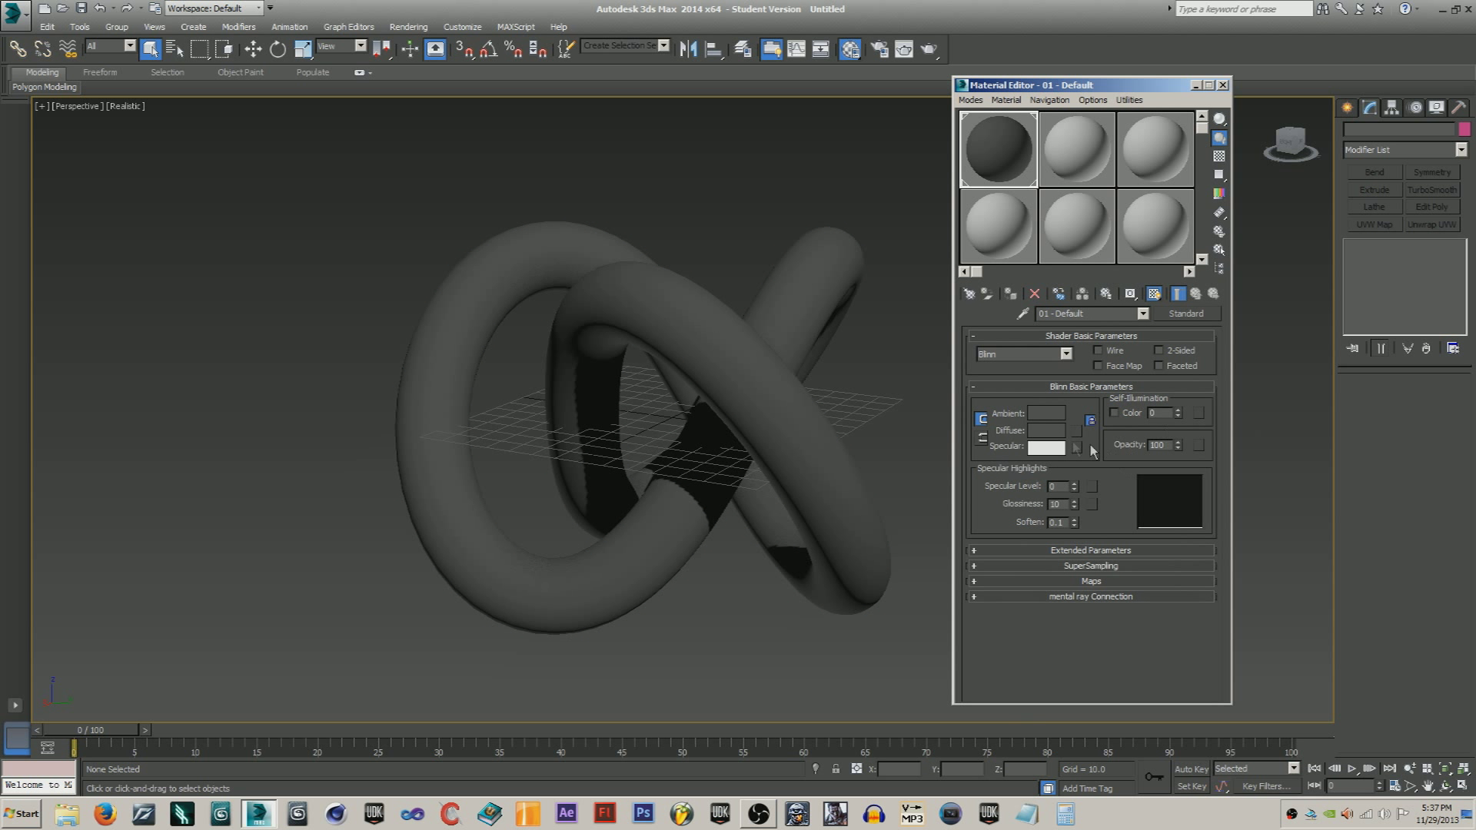
- Start a Bitmap map in the material's Reflection slot and browse to the Pictures library
left_click(1103, 583)
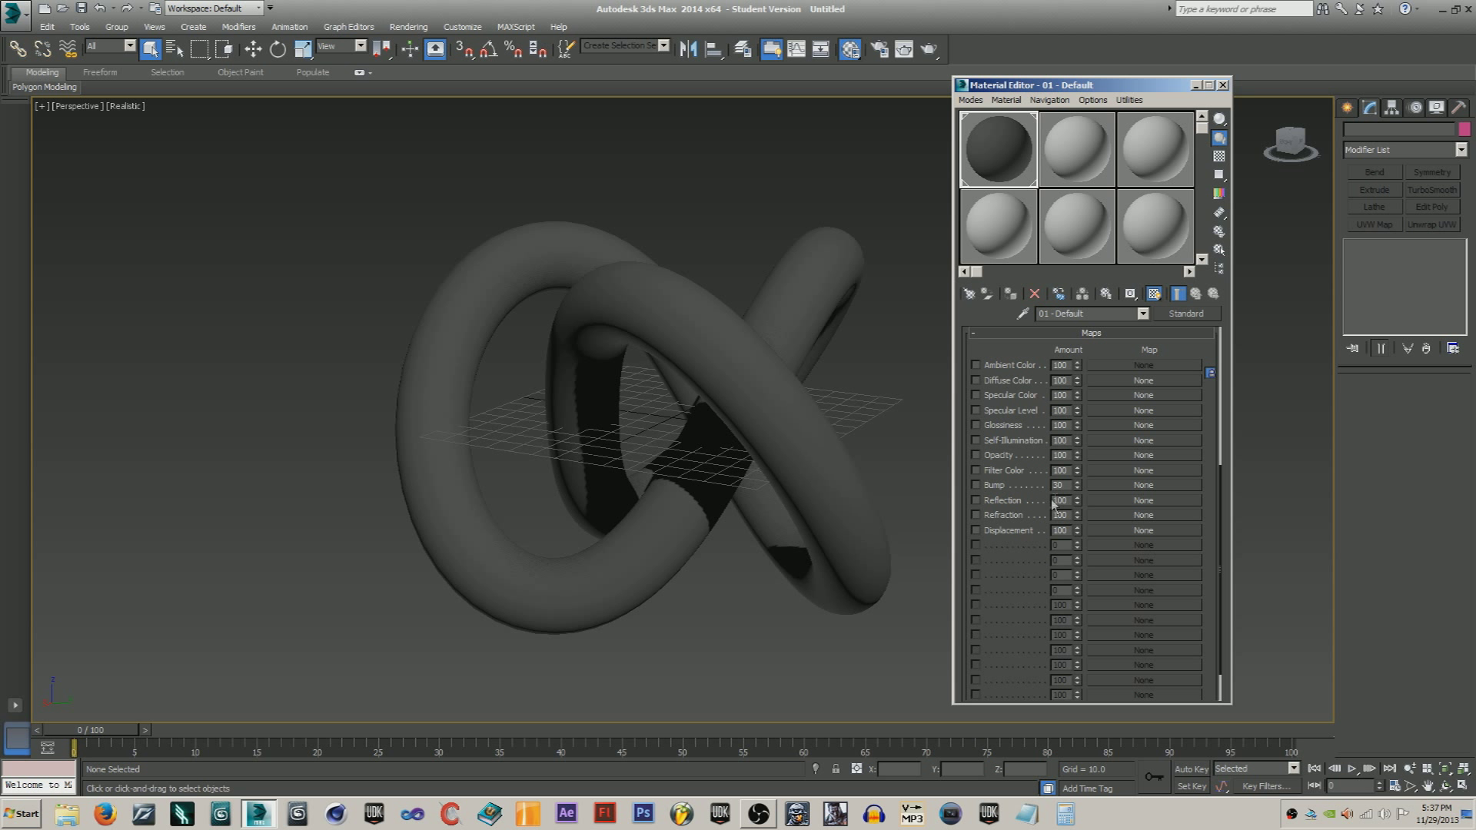
left_click(1101, 500)
double_click(653, 228)
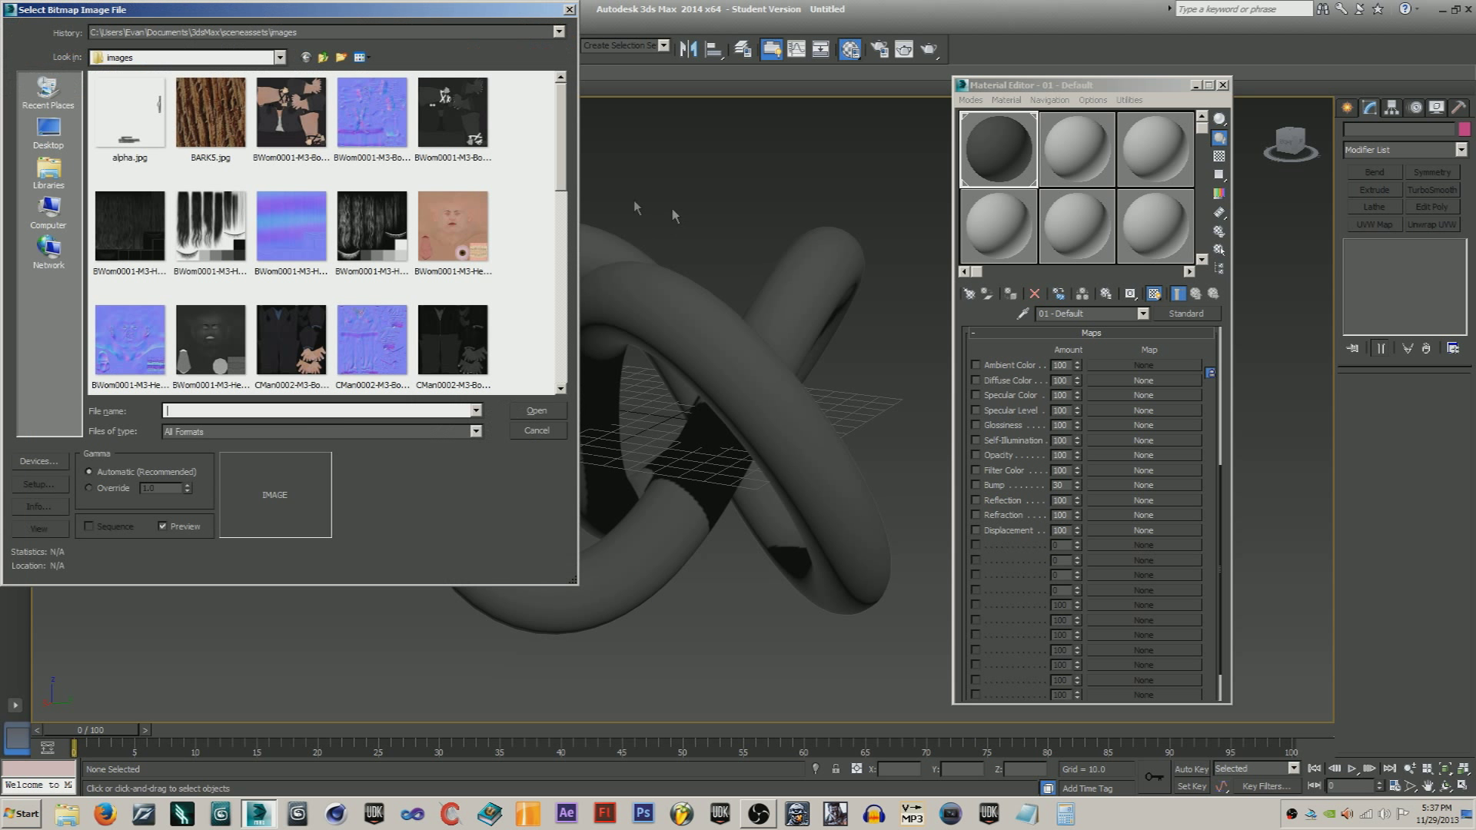
left_click(325, 57)
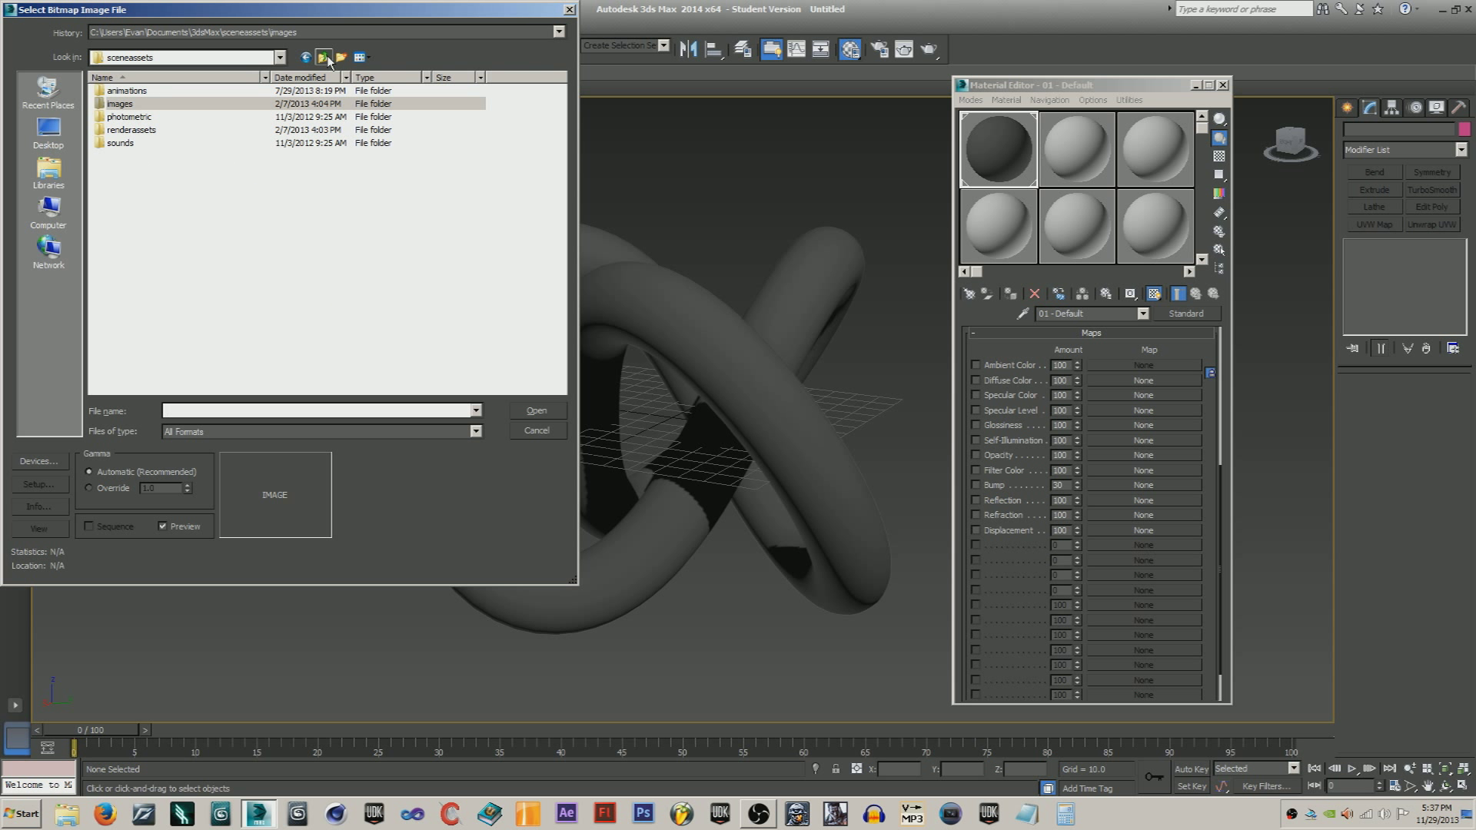
left_click(324, 57)
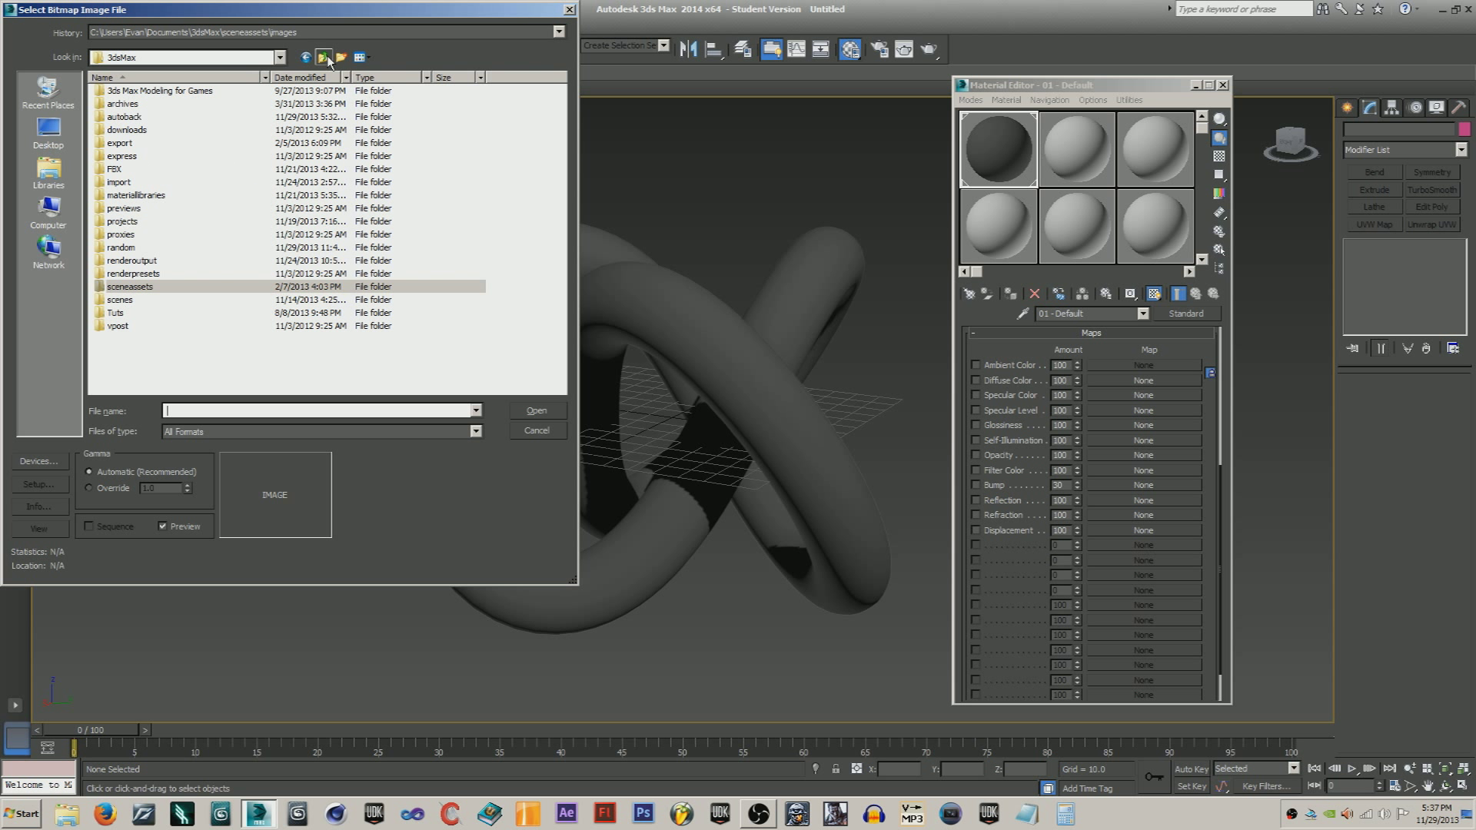
left_click(48, 171)
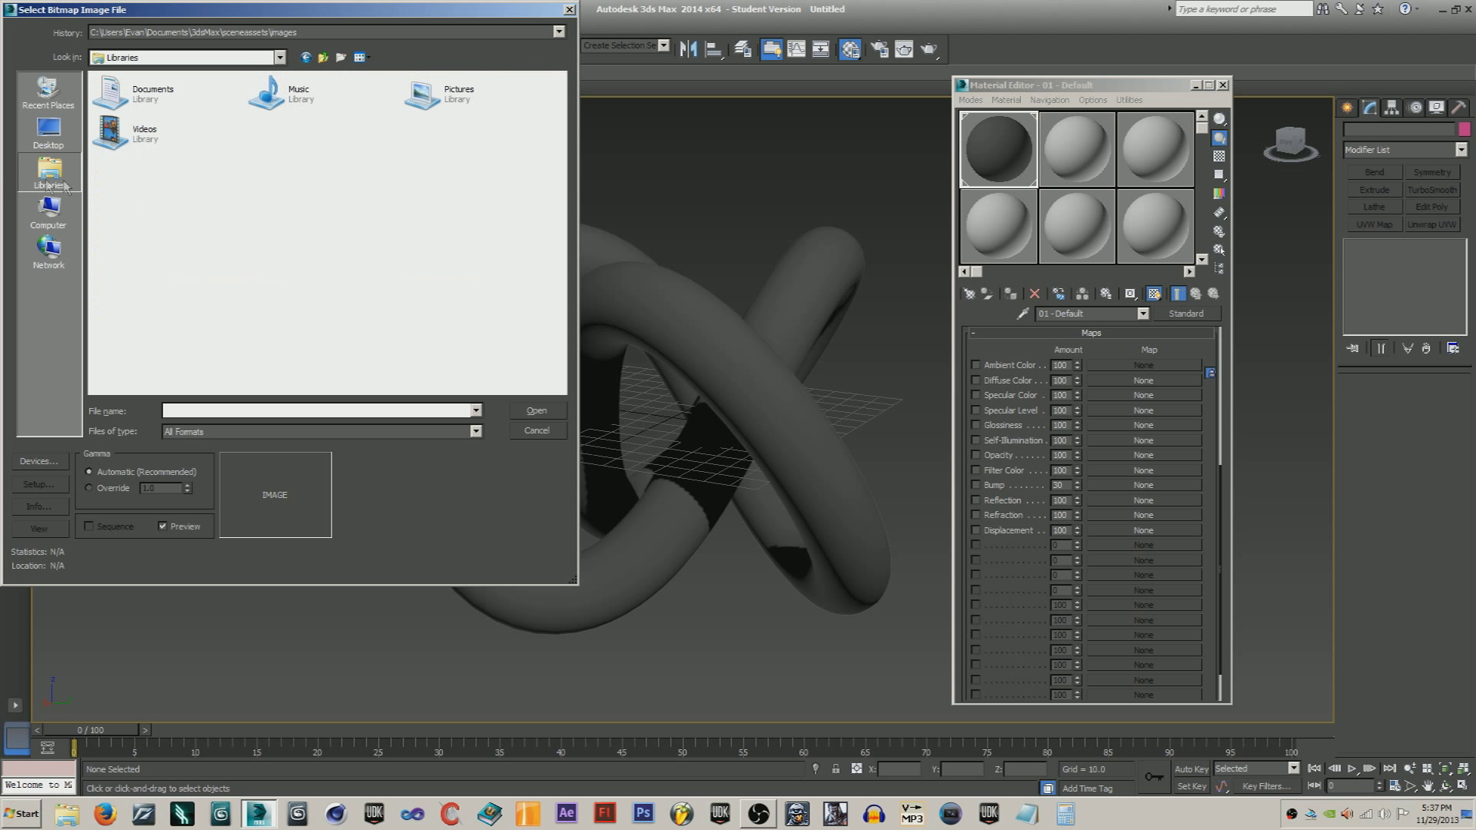
double_click(431, 98)
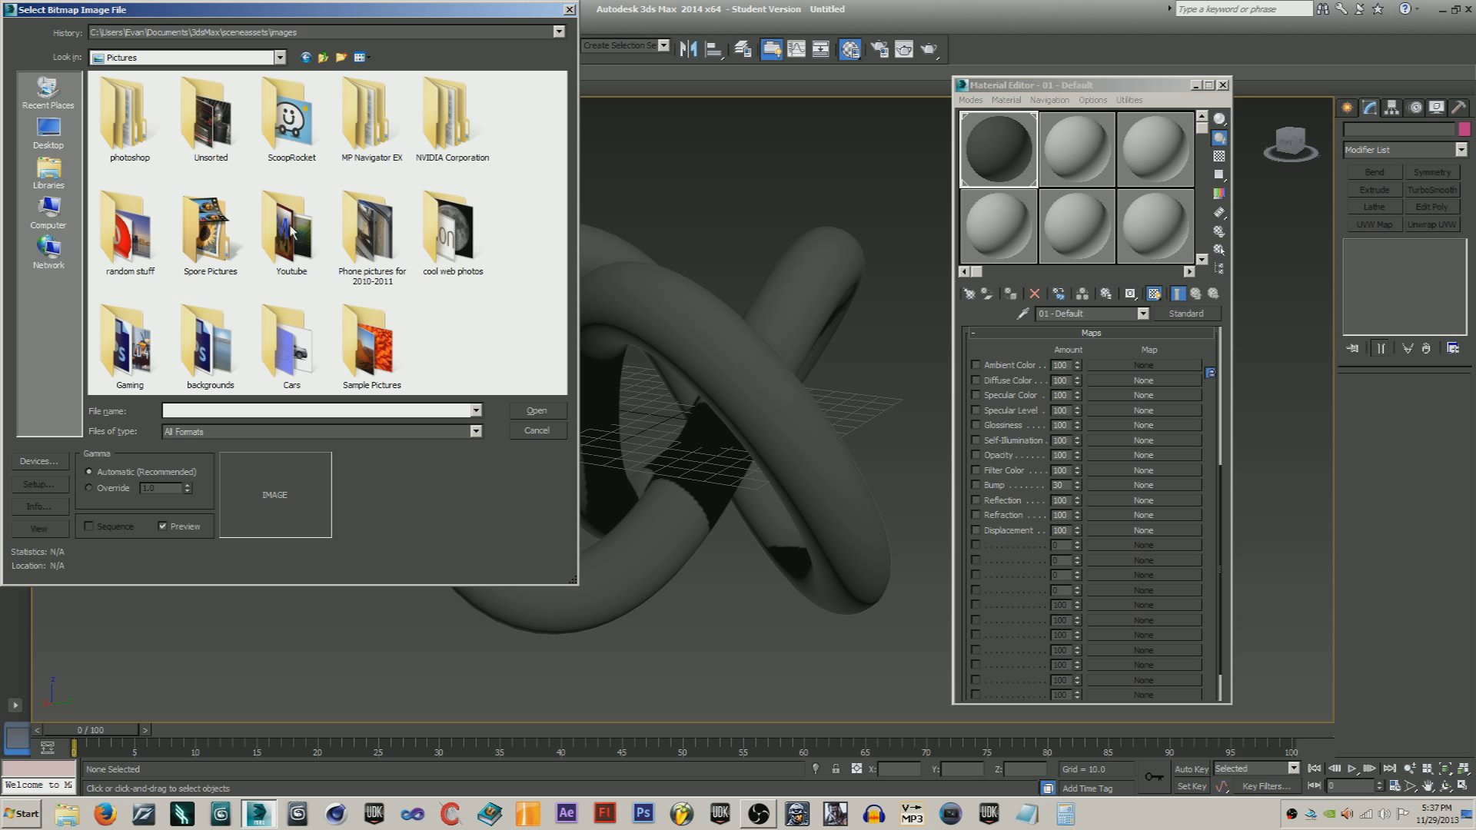
double_click(454, 216)
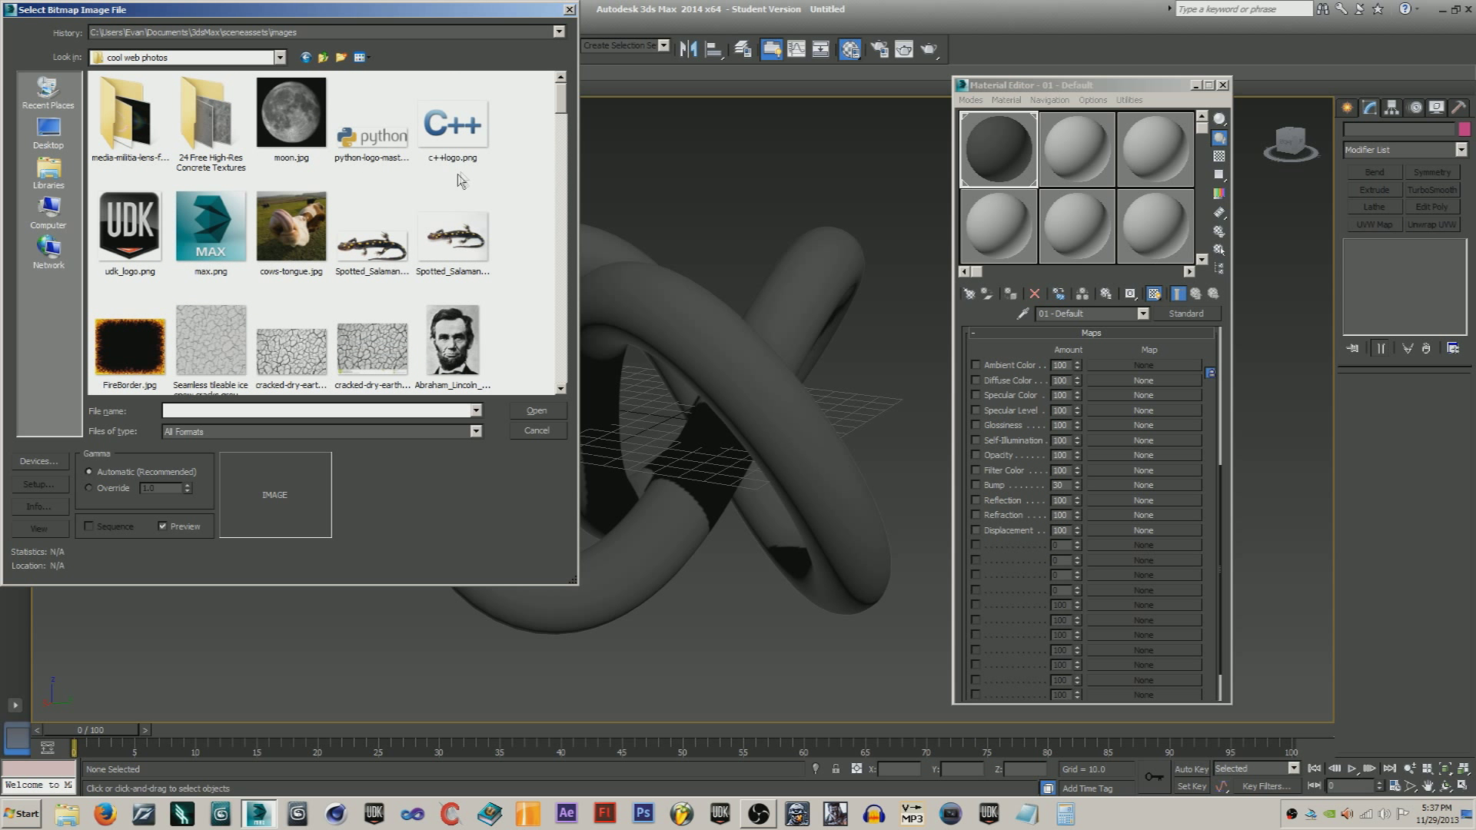
scroll(431, 180, "down", 6)
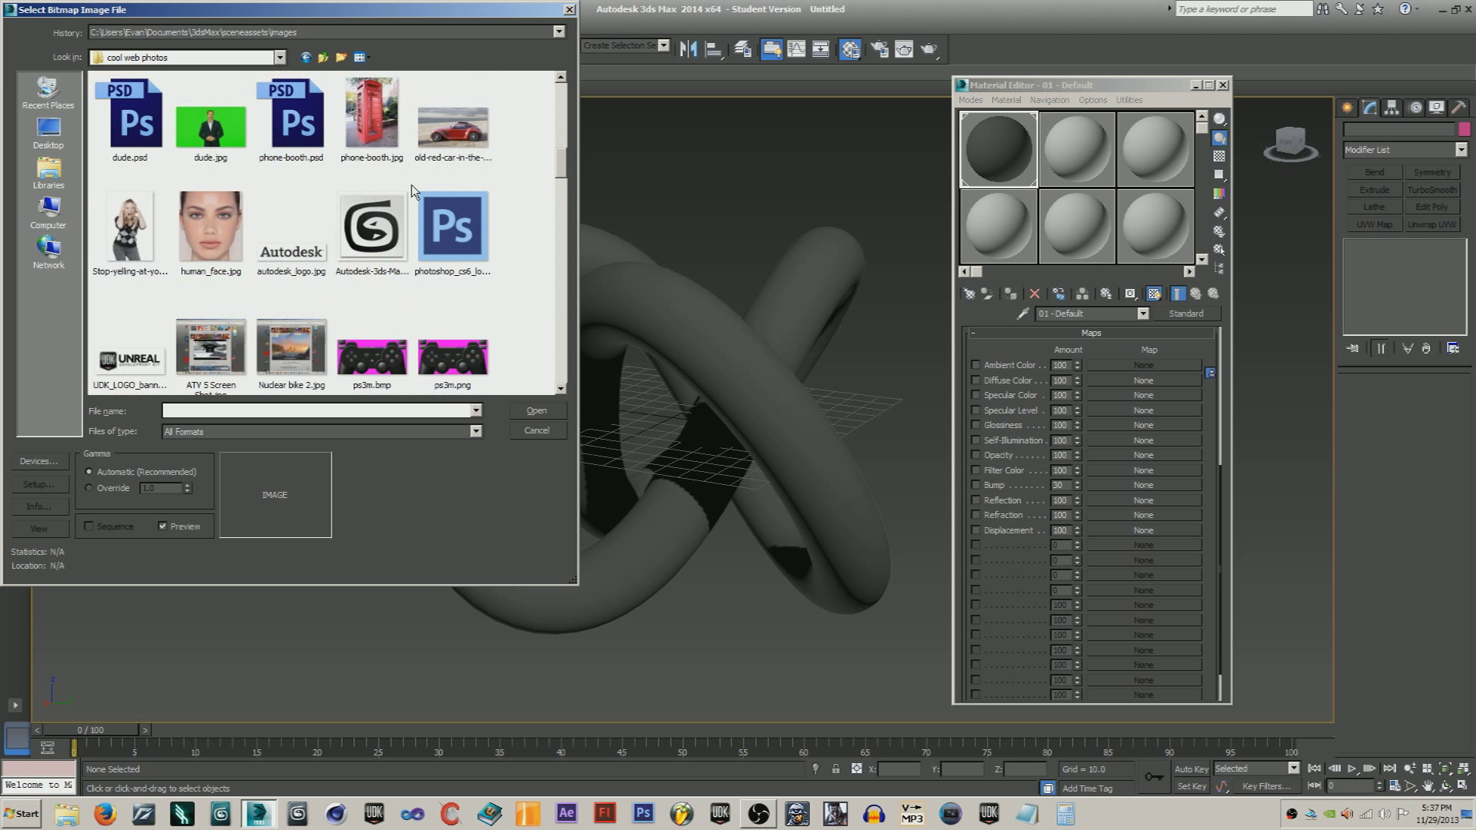
scroll(412, 185, "down", 5)
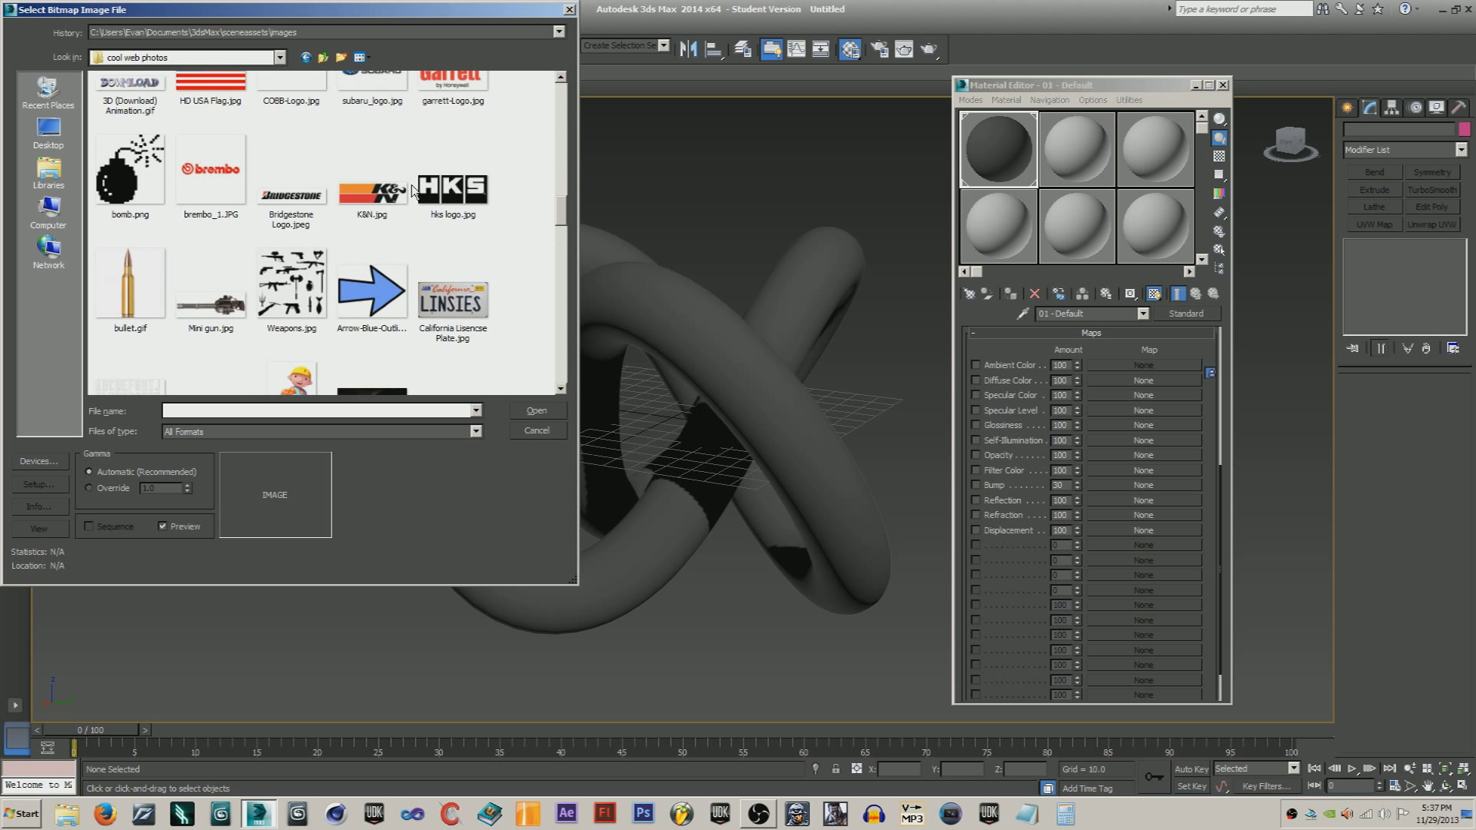
scroll(412, 184, "up", 10)
key("BackSpace")
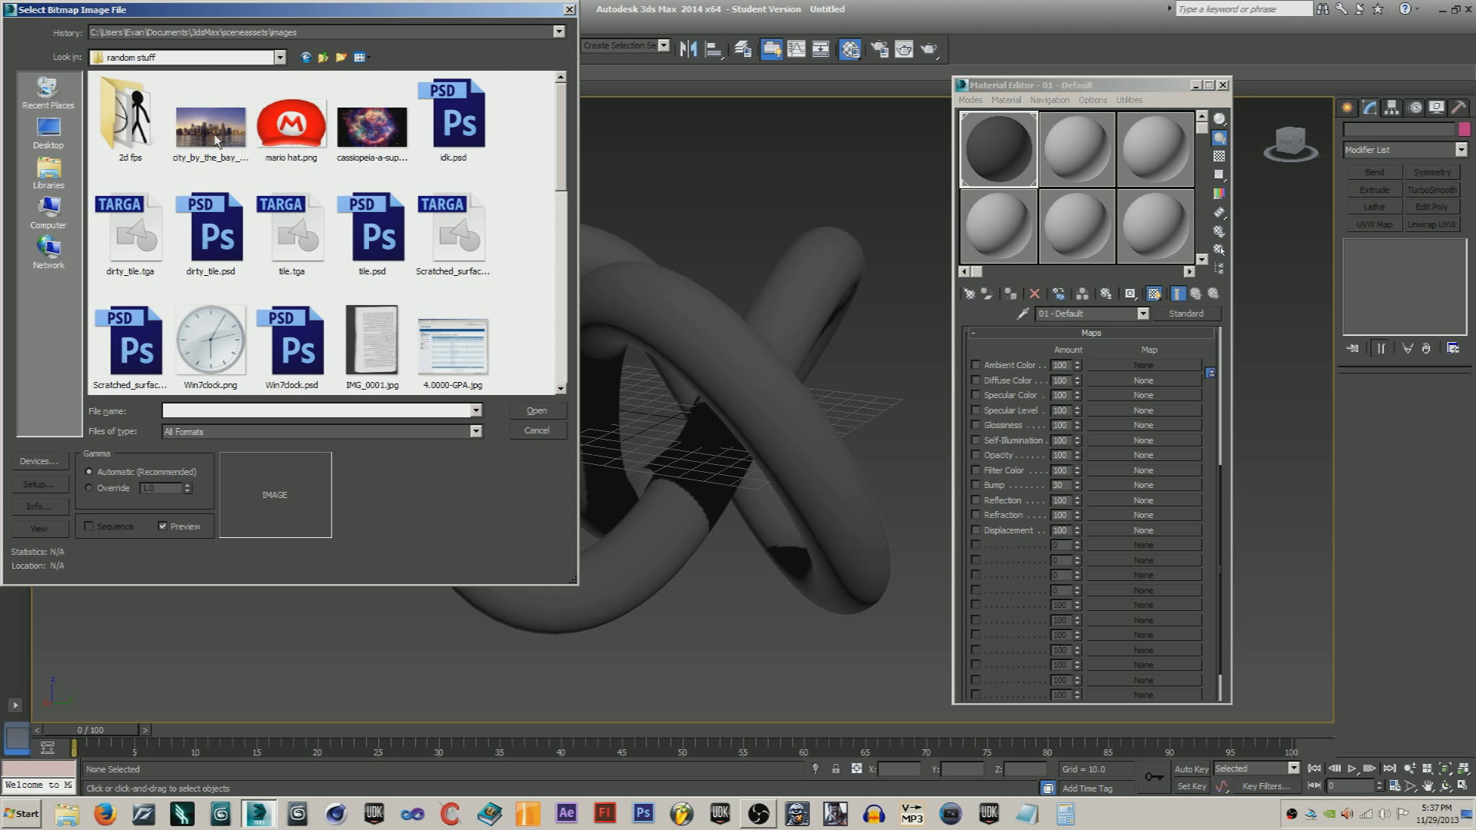
- Load city_by_the_bay_1232.jpg from the random stuff folder as the reflection map and set its amount to 80
double_click(211, 139)
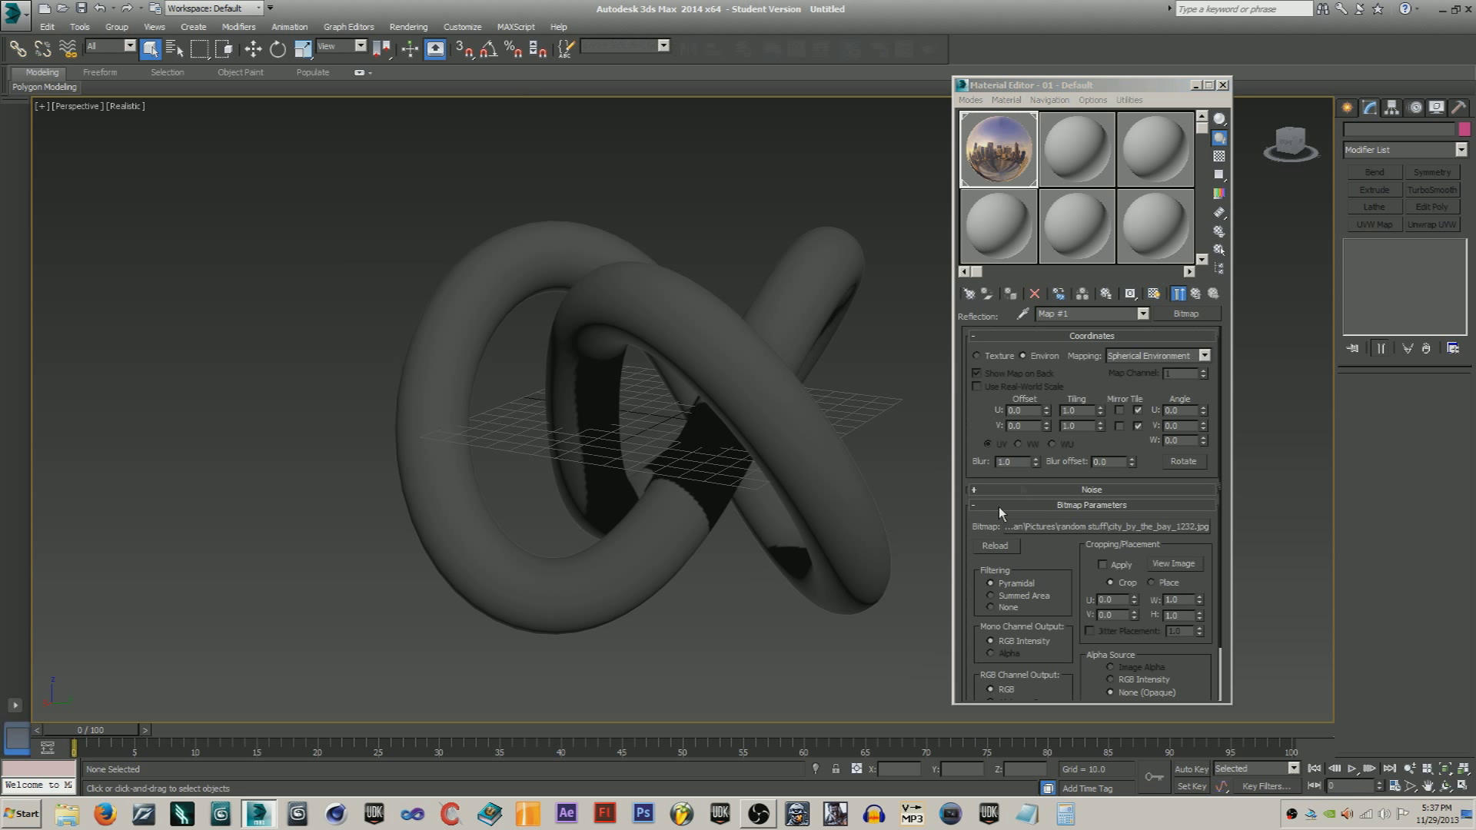
left_click(1176, 294)
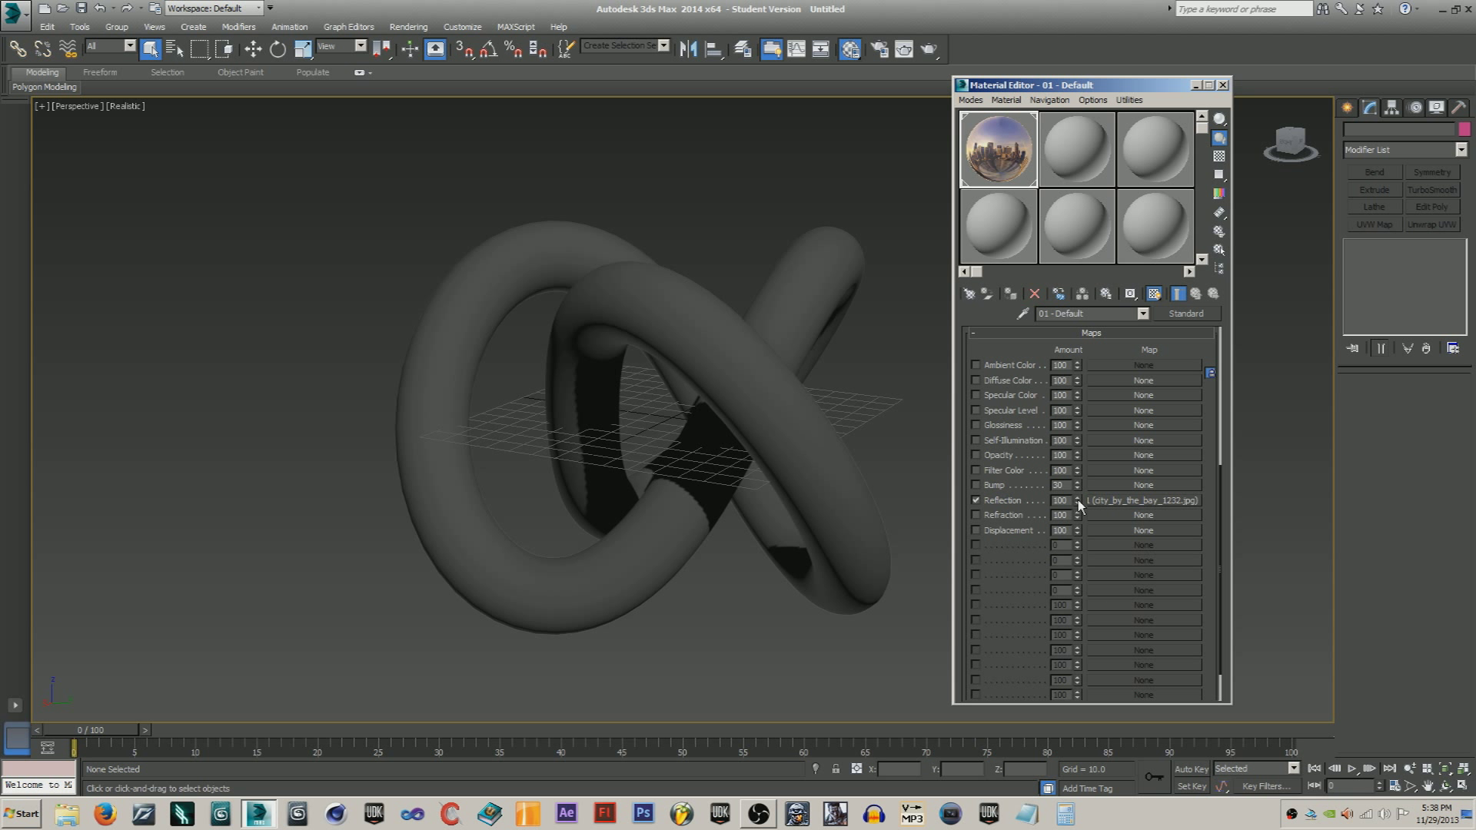
left_click_drag(1078, 500, 1082, 521)
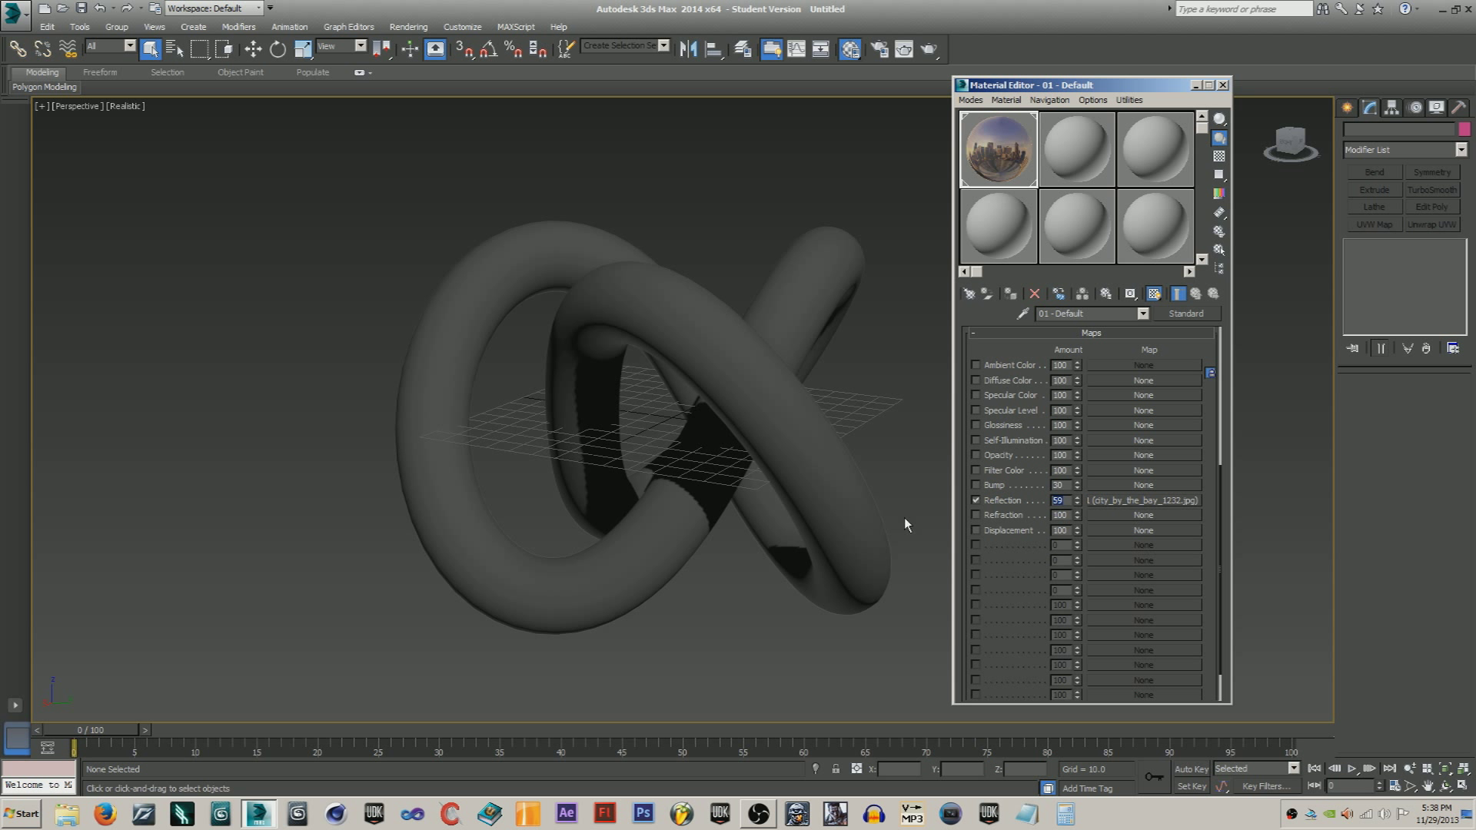
type("80")
key("Return")
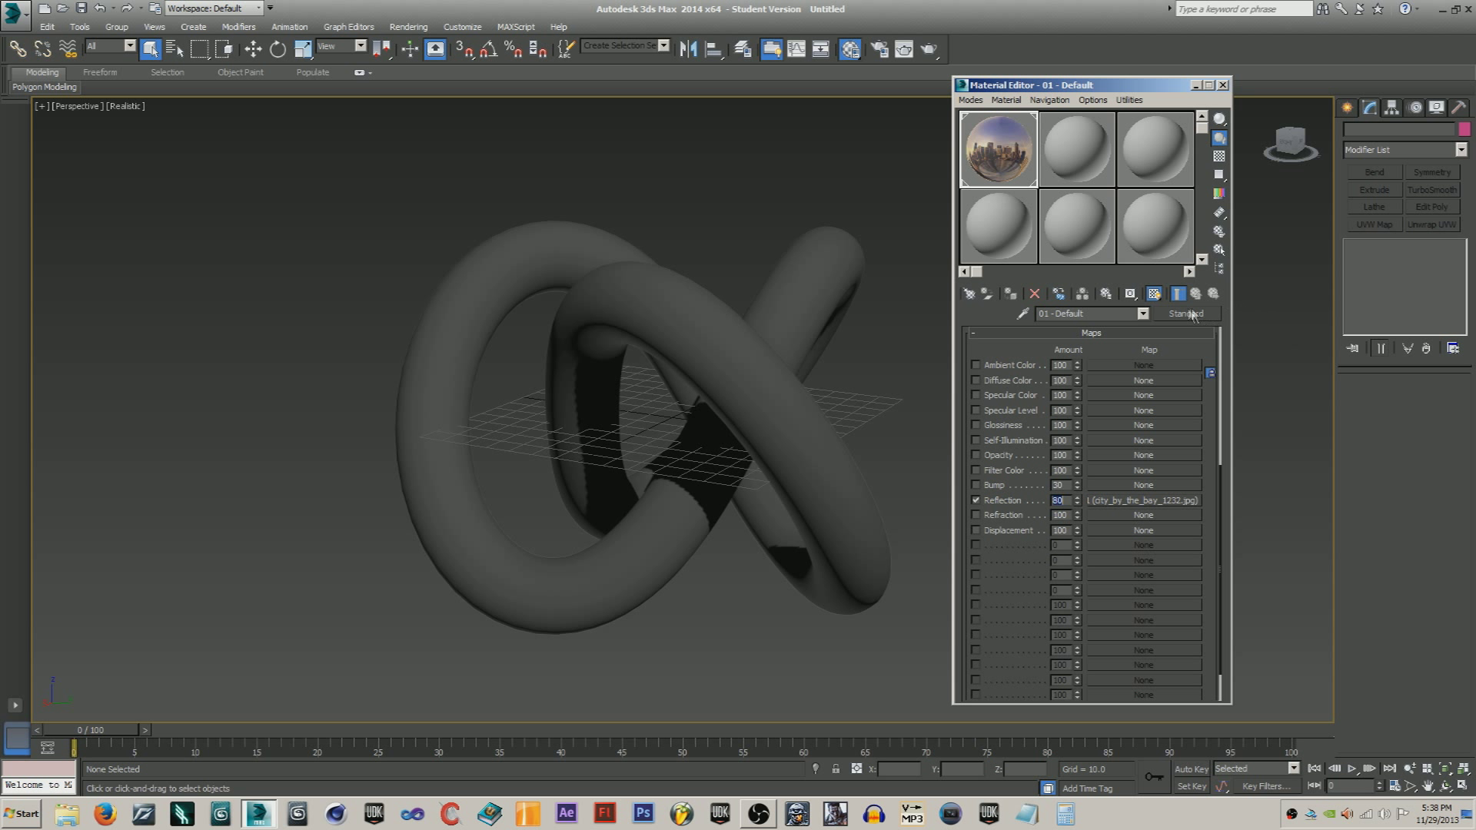
- Set the material's Specular Level to 100 and Glossiness to 25
left_click(1115, 334)
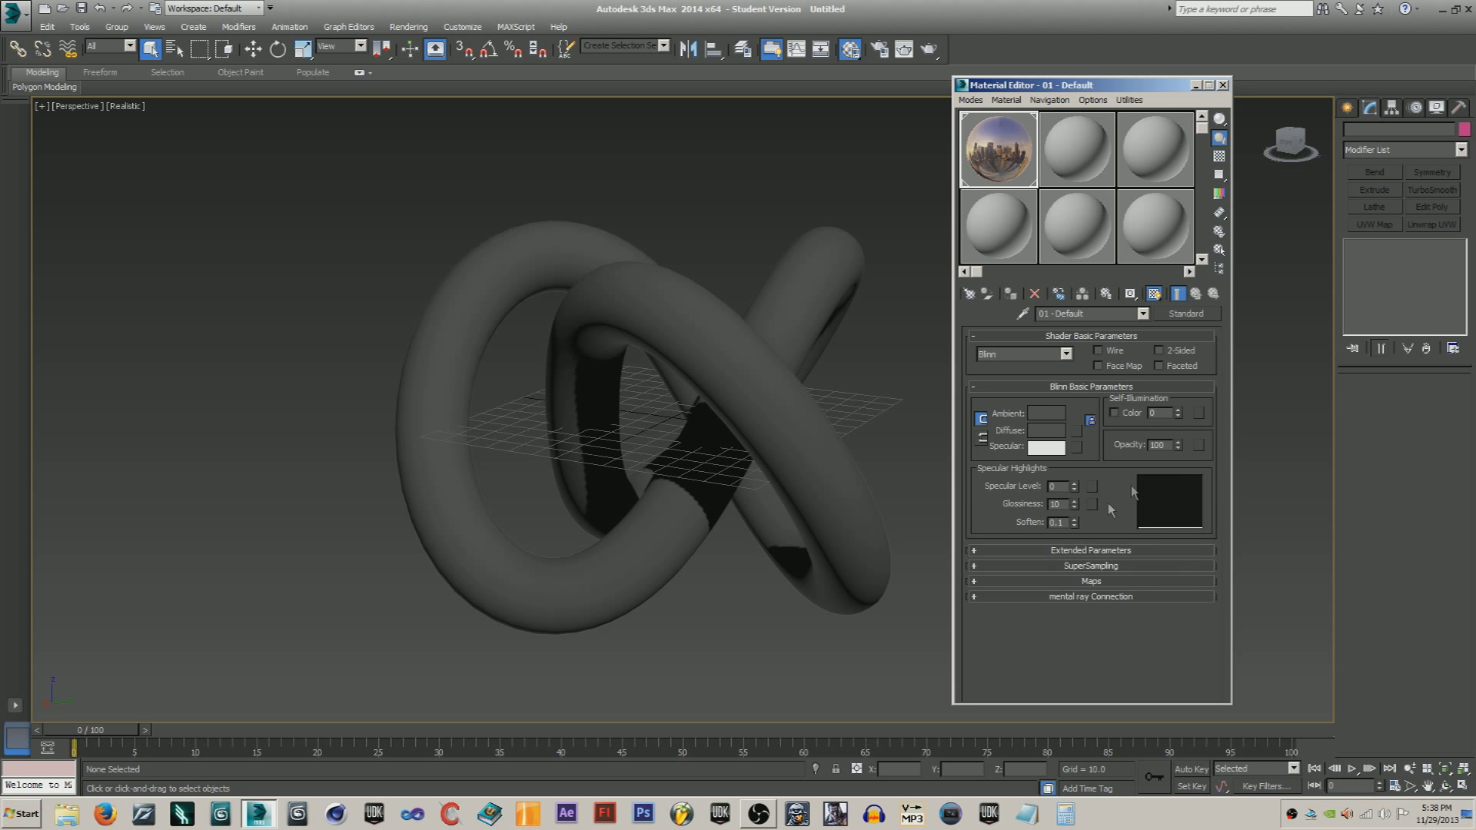
left_click_drag(1074, 491, 1078, 448)
mouse_move(1075, 507)
left_mouse_down()
mouse_move(1075, 473)
mouse_move(1075, 492)
left_mouse_up()
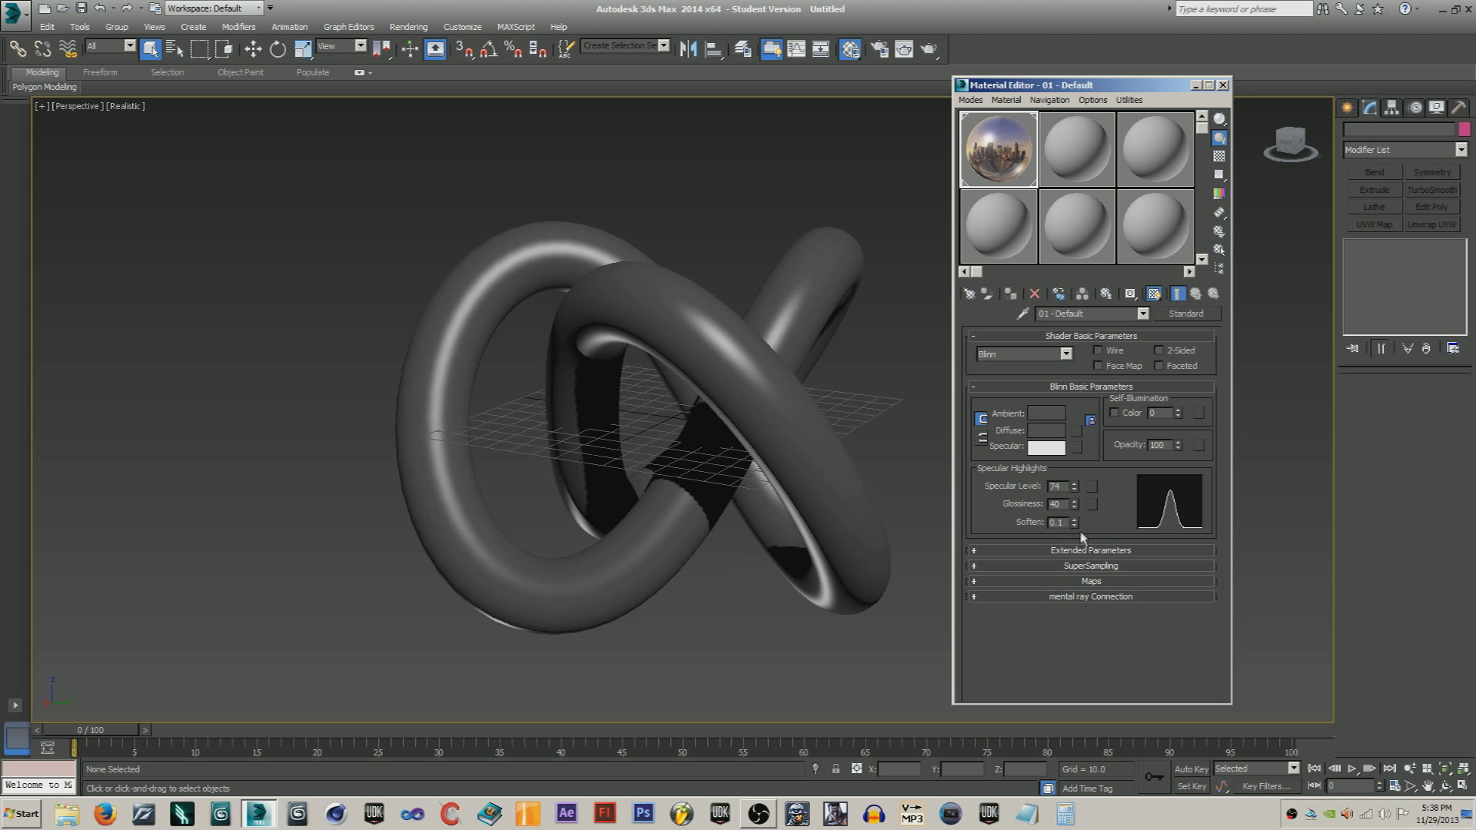
left_click_drag(1074, 508, 1075, 523)
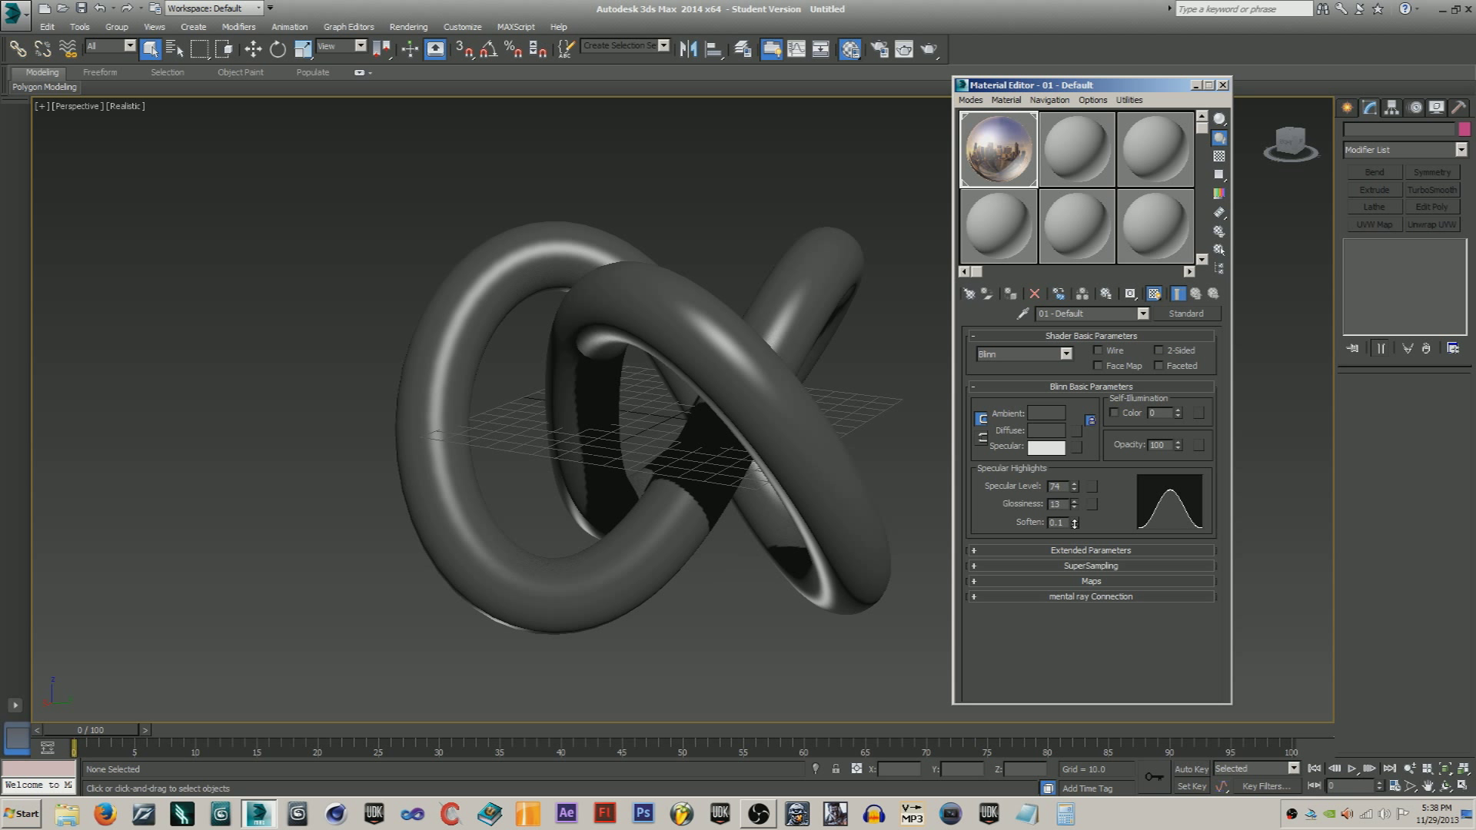
mouse_move(1075, 483)
left_mouse_down()
mouse_move(1075, 471)
mouse_move(1066, 485)
left_mouse_up()
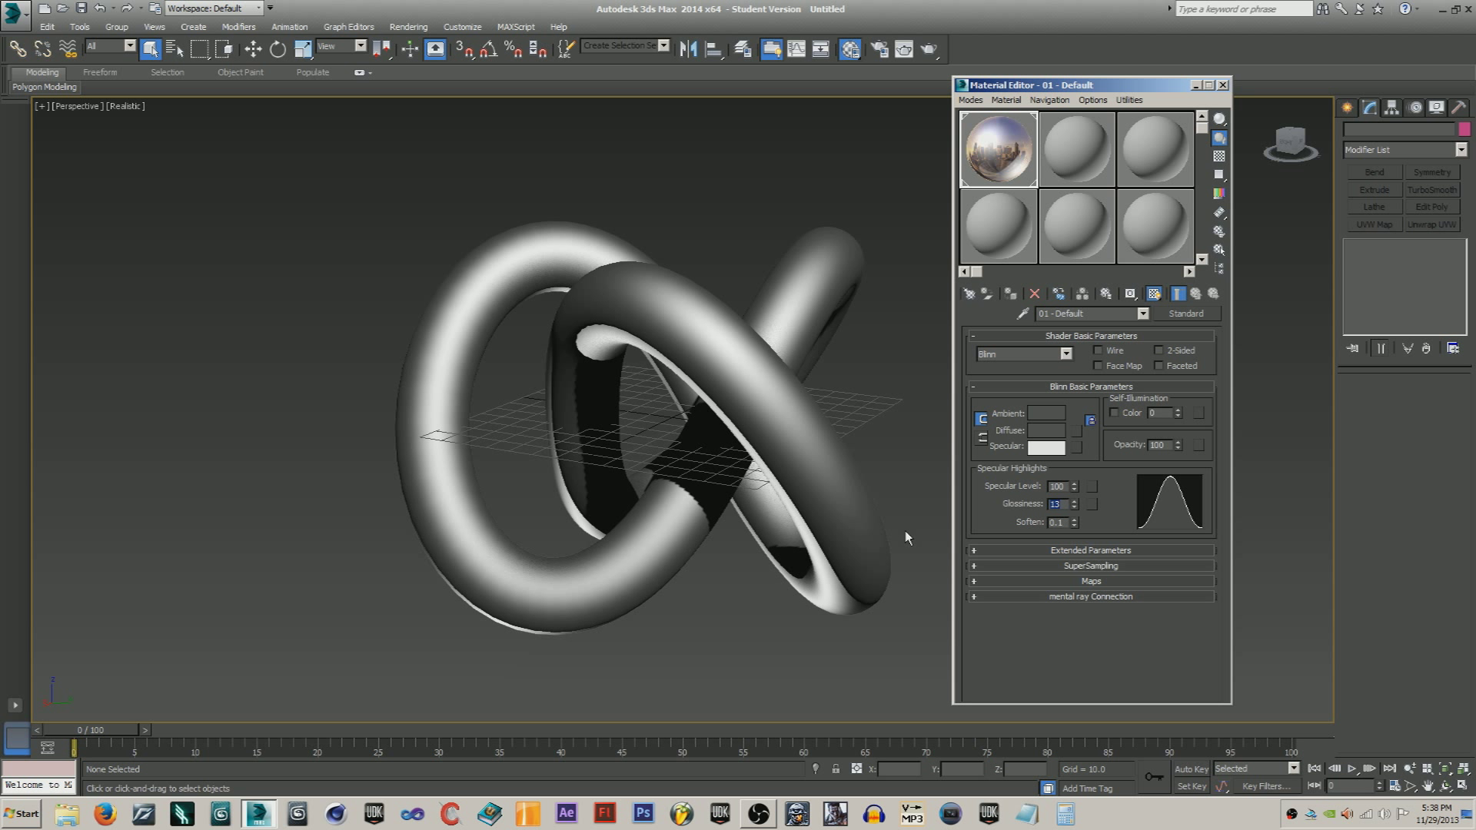
type("25")
key("Return")
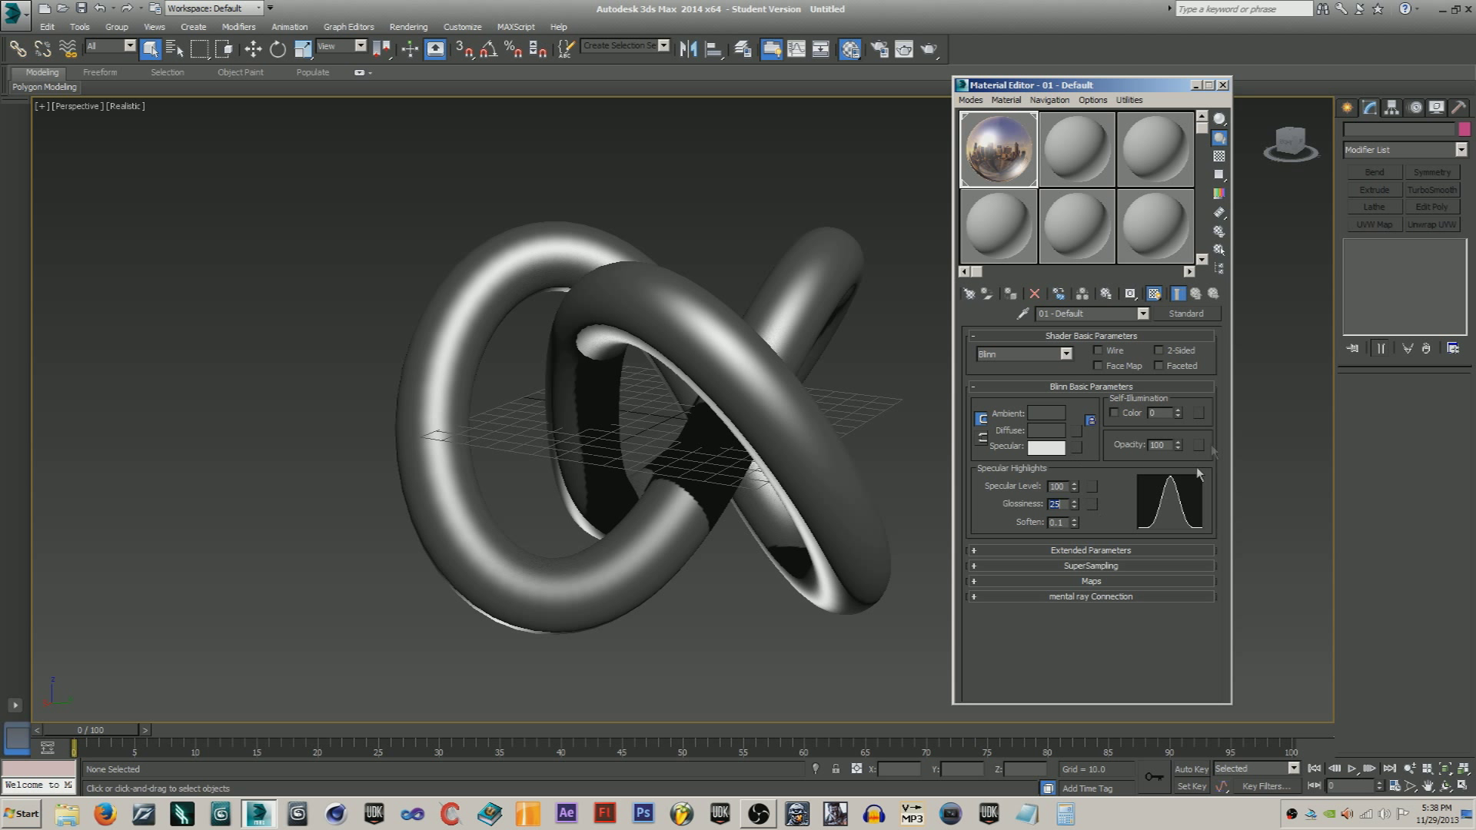
- Bring up the photometric light types for creation and close the Material Editor
left_click(1348, 107)
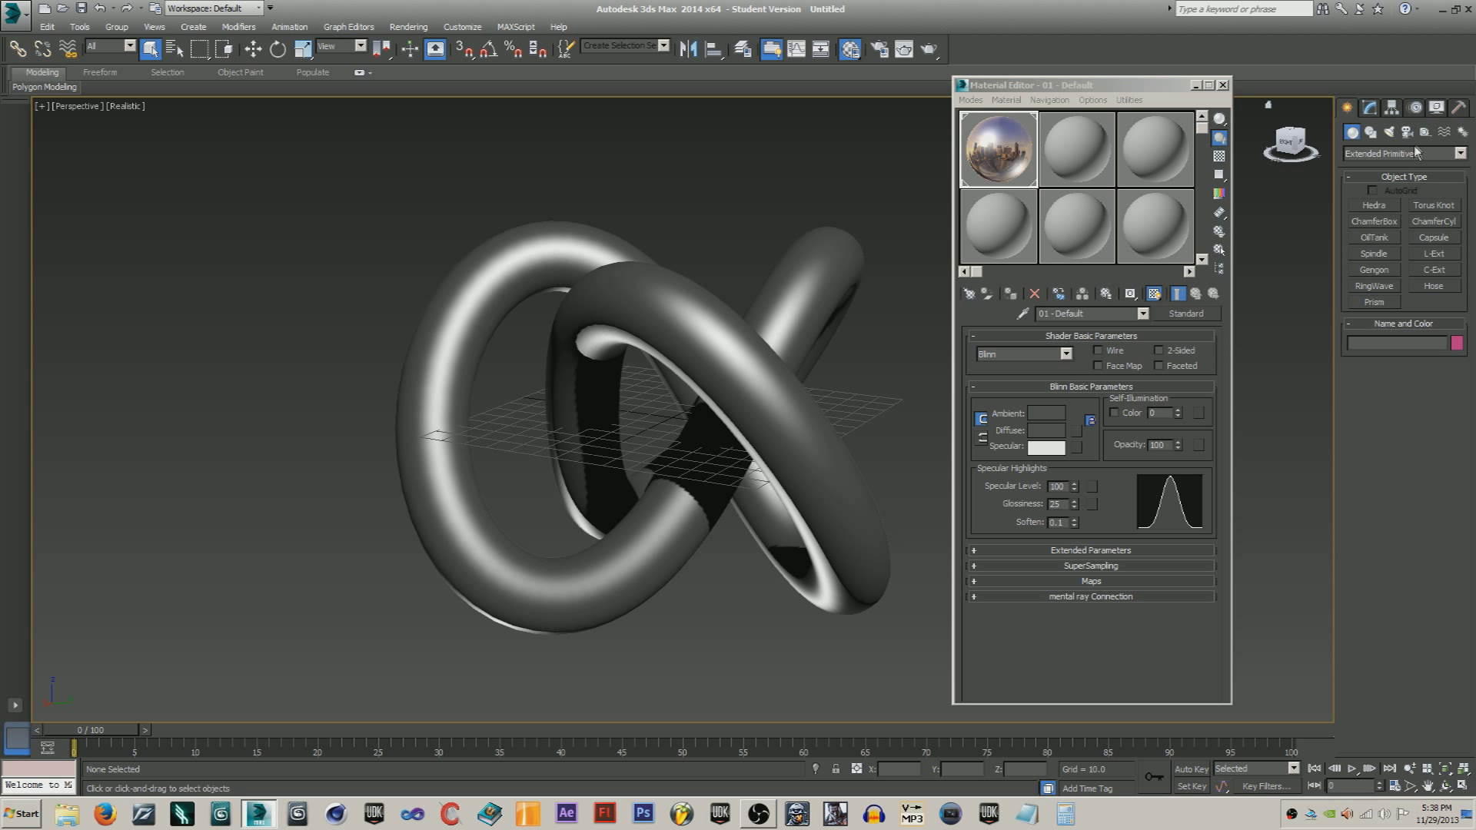
left_click(1389, 131)
left_click(1384, 153)
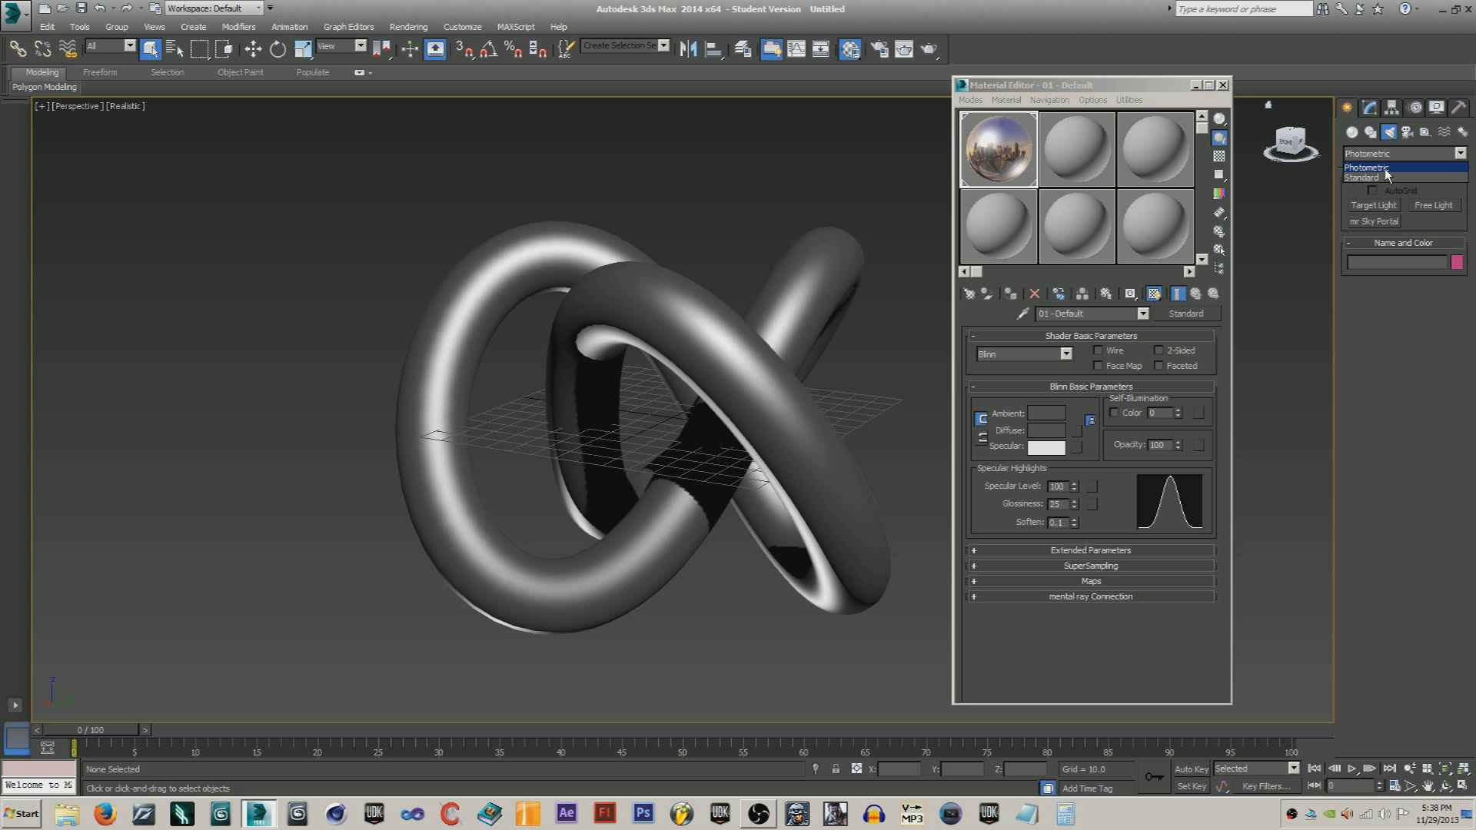
left_click(1386, 163)
left_click(1219, 119)
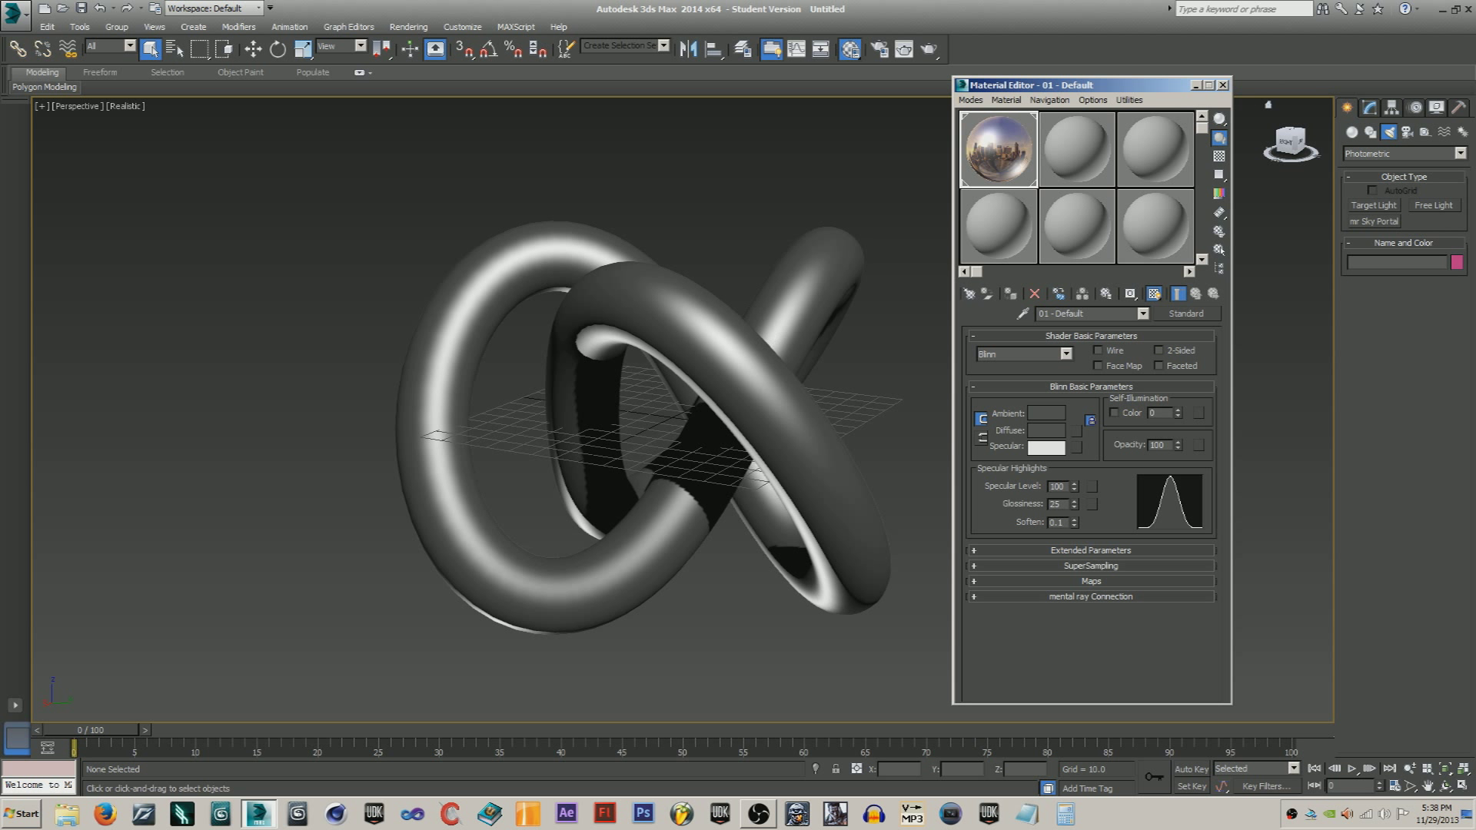
left_click(1223, 84)
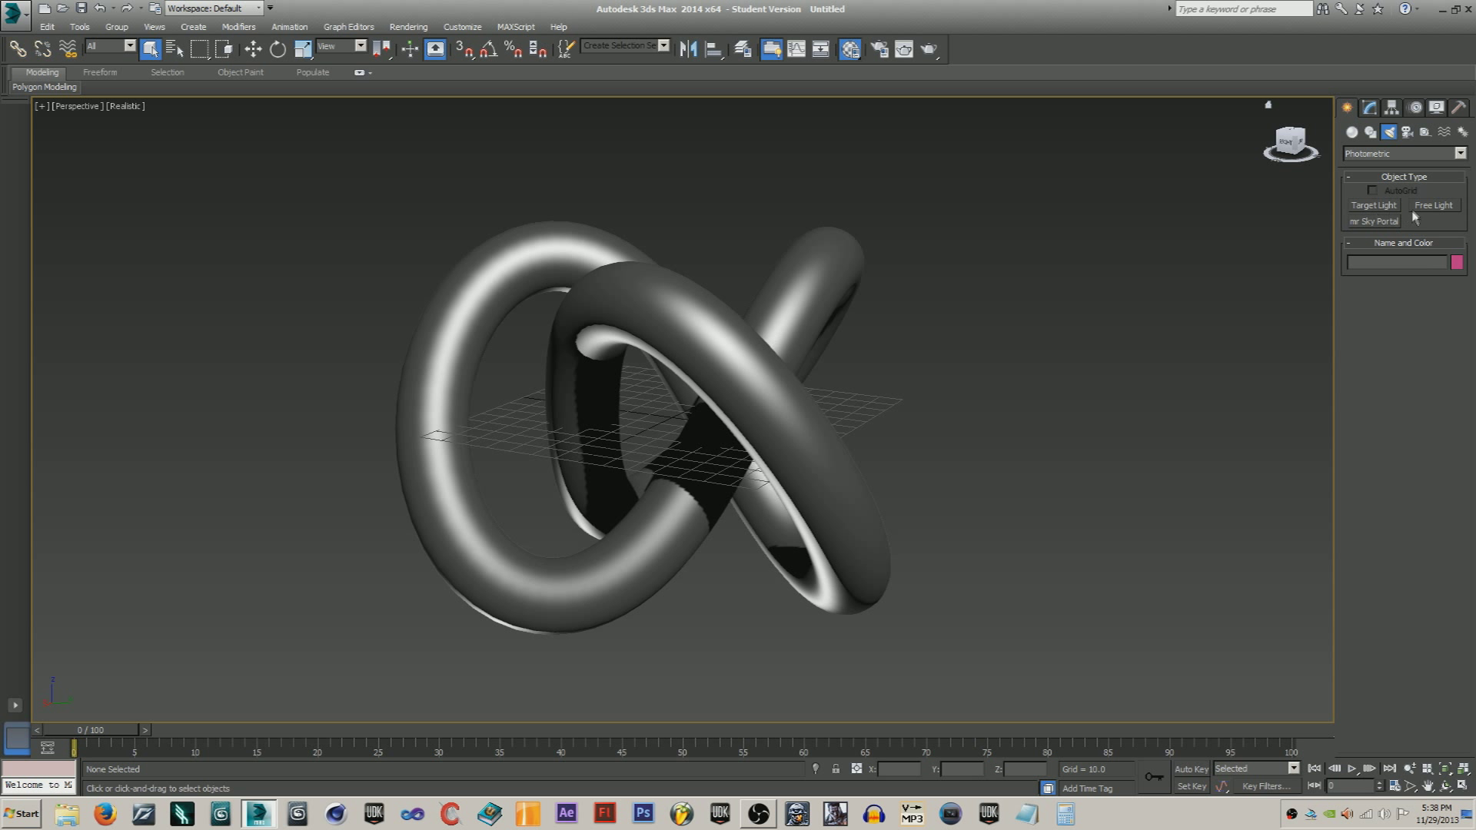
- Create a target light in front of the knot, about 251 units from its central target, using Logarithmic Exposure Control, and activate Move
left_click(1374, 205)
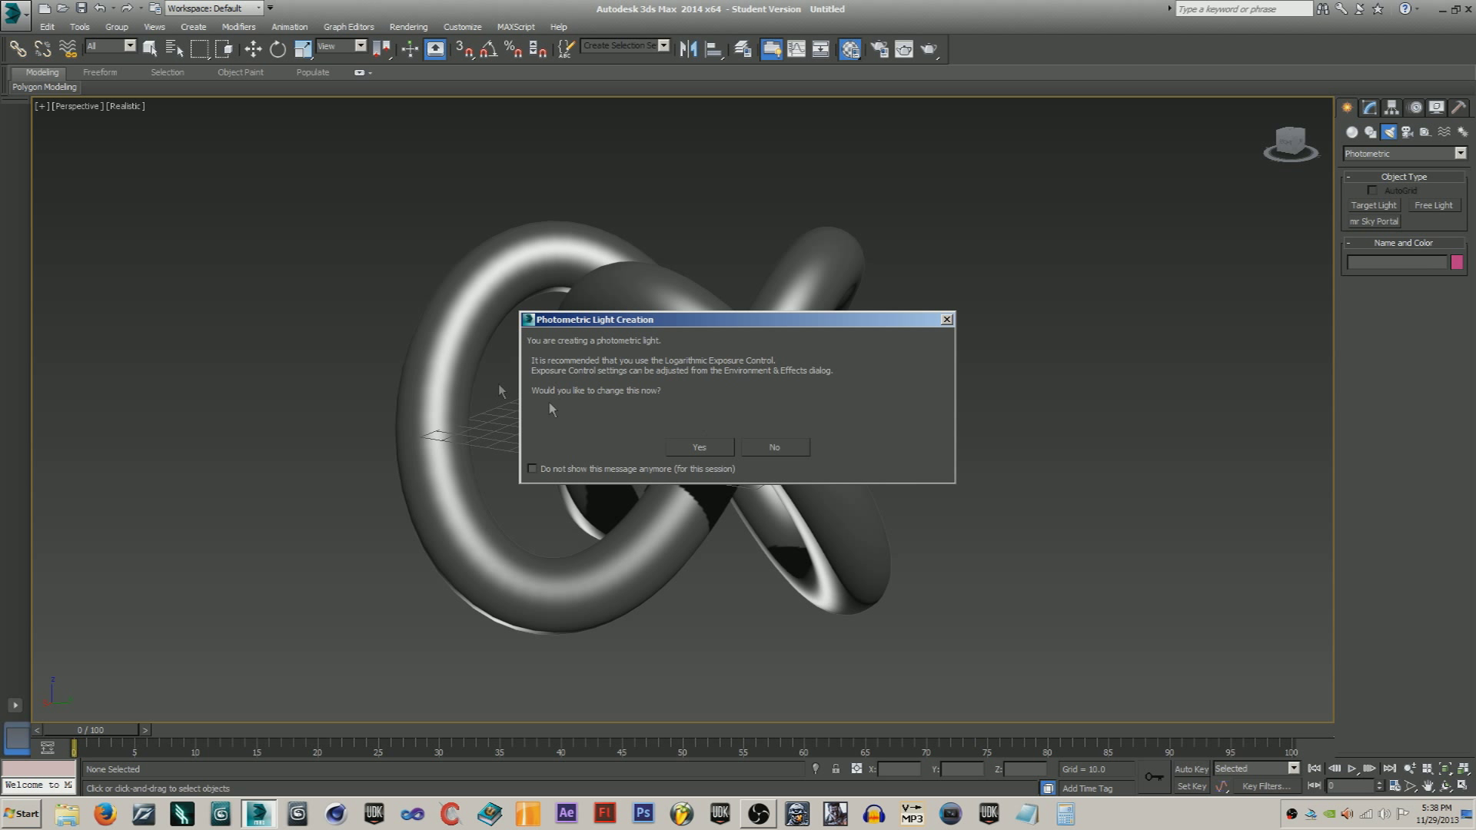
left_click(697, 446)
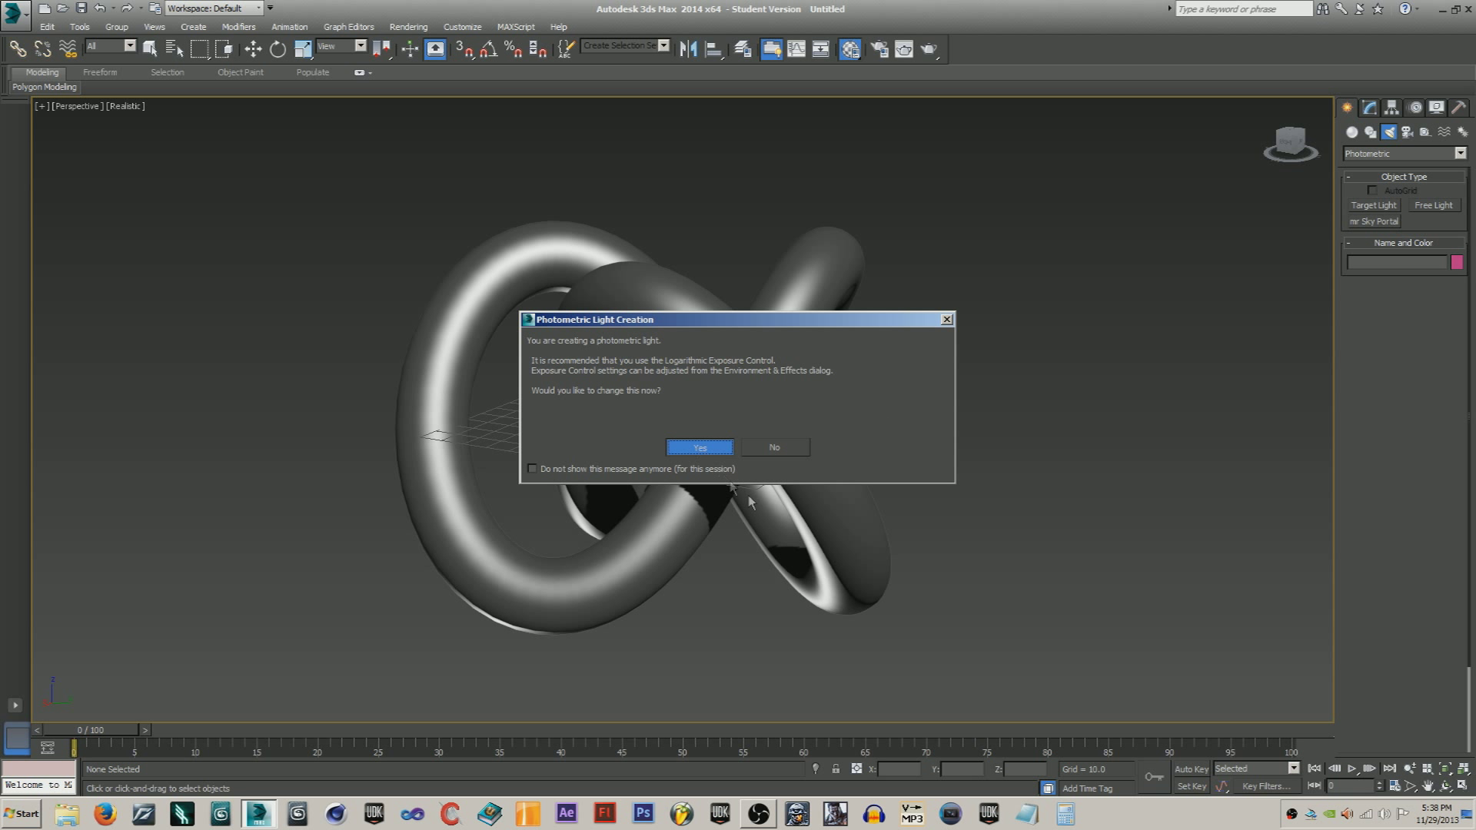
left_click_drag(717, 512, 788, 696)
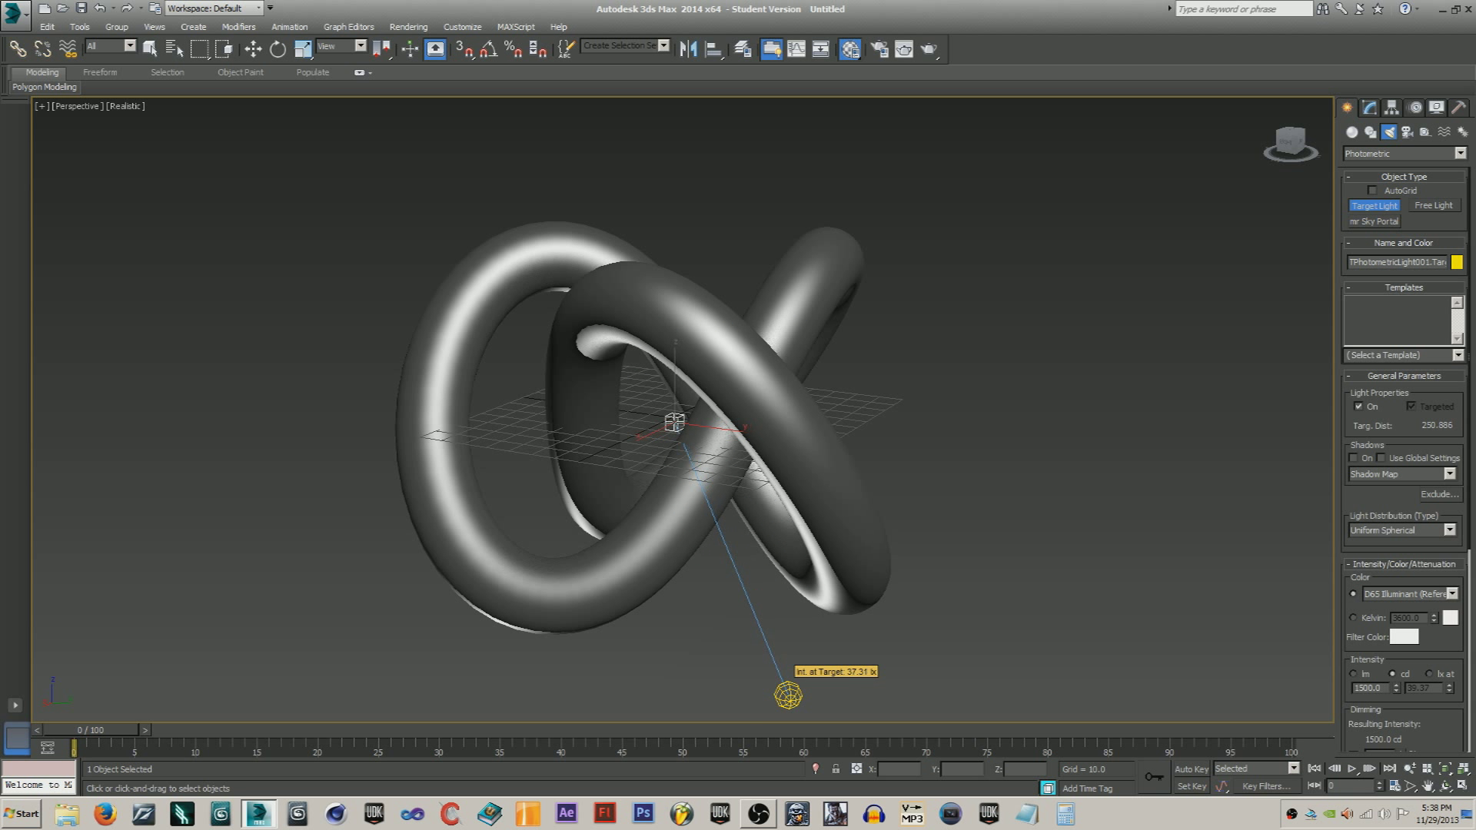
middle_click_drag(847, 638, 906, 619)
key("w")
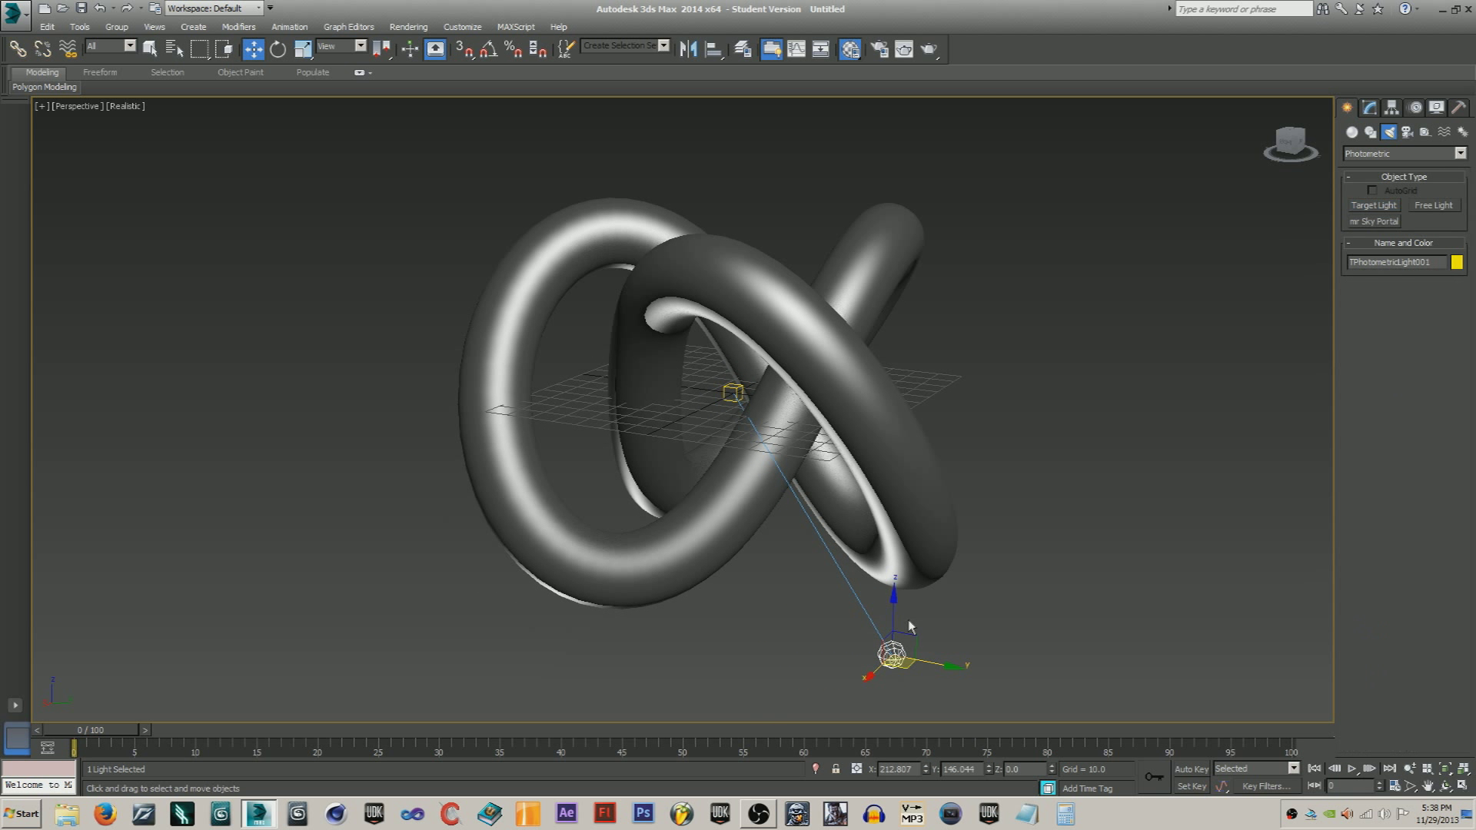
- Move the target light up above the knot, to about Y 126 and Z 149
left_click_drag(893, 607, 870, 75)
scroll(987, 334, "down", 3)
middle_click_drag(949, 420, 984, 203, "alt")
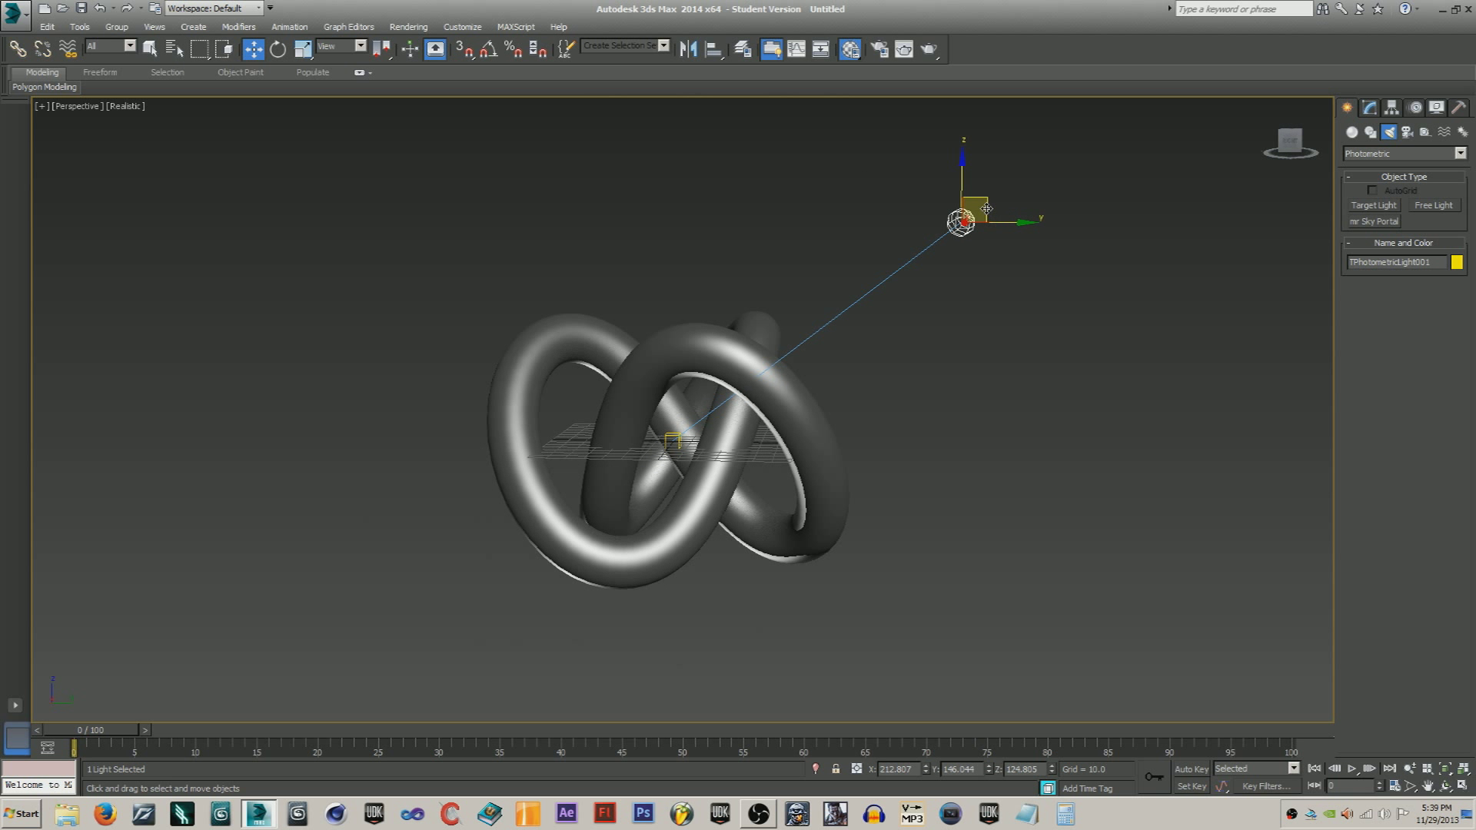
left_click_drag(984, 202, 938, 140)
- Create a camera from a perspective view facing the front of the knot and inspect its placement in the perspective view
middle_click_drag(998, 273, 882, 315, "alt")
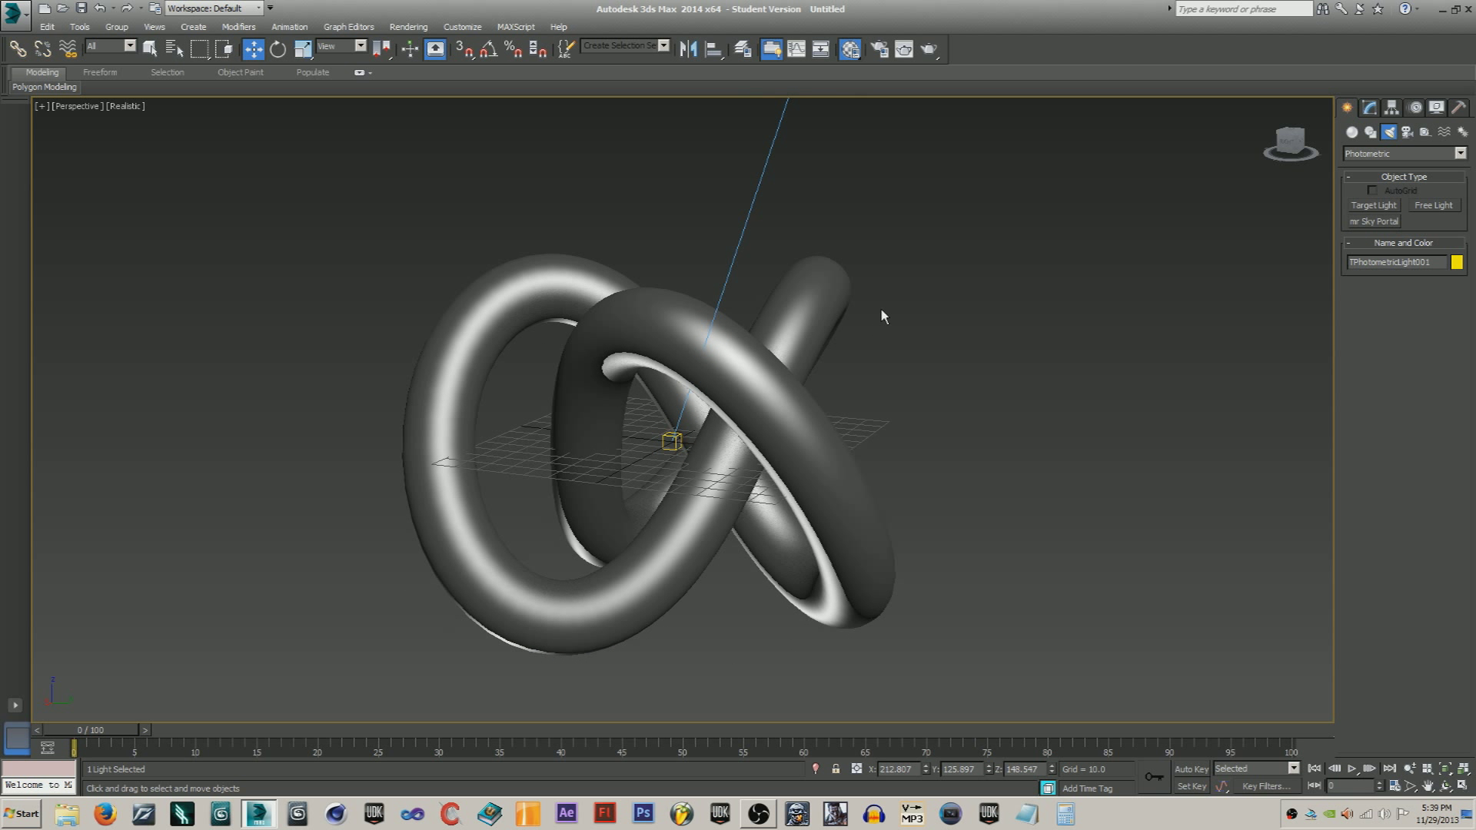
key("ctrl+c")
mouse_move(46, 87)
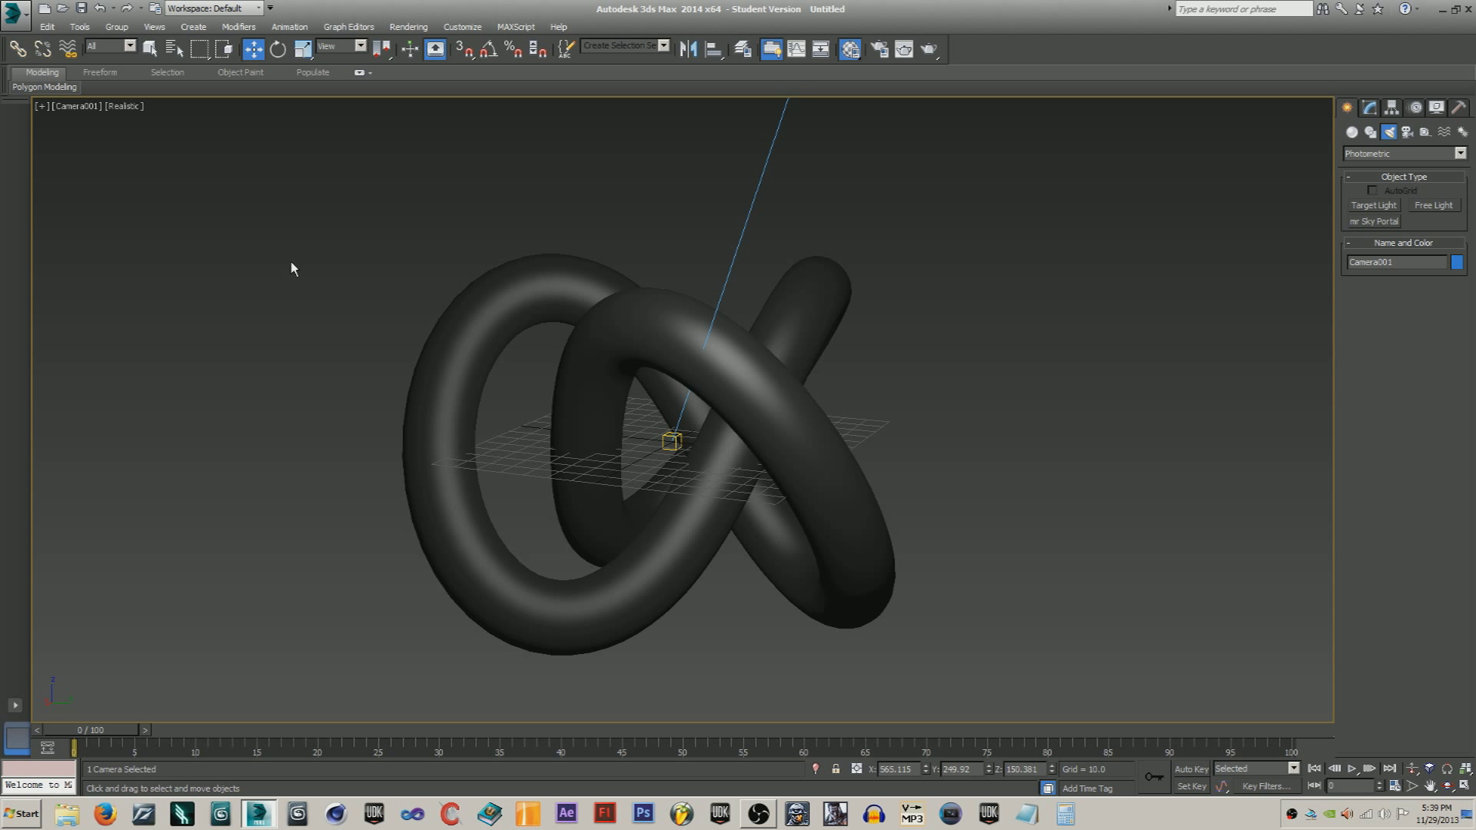
key("p")
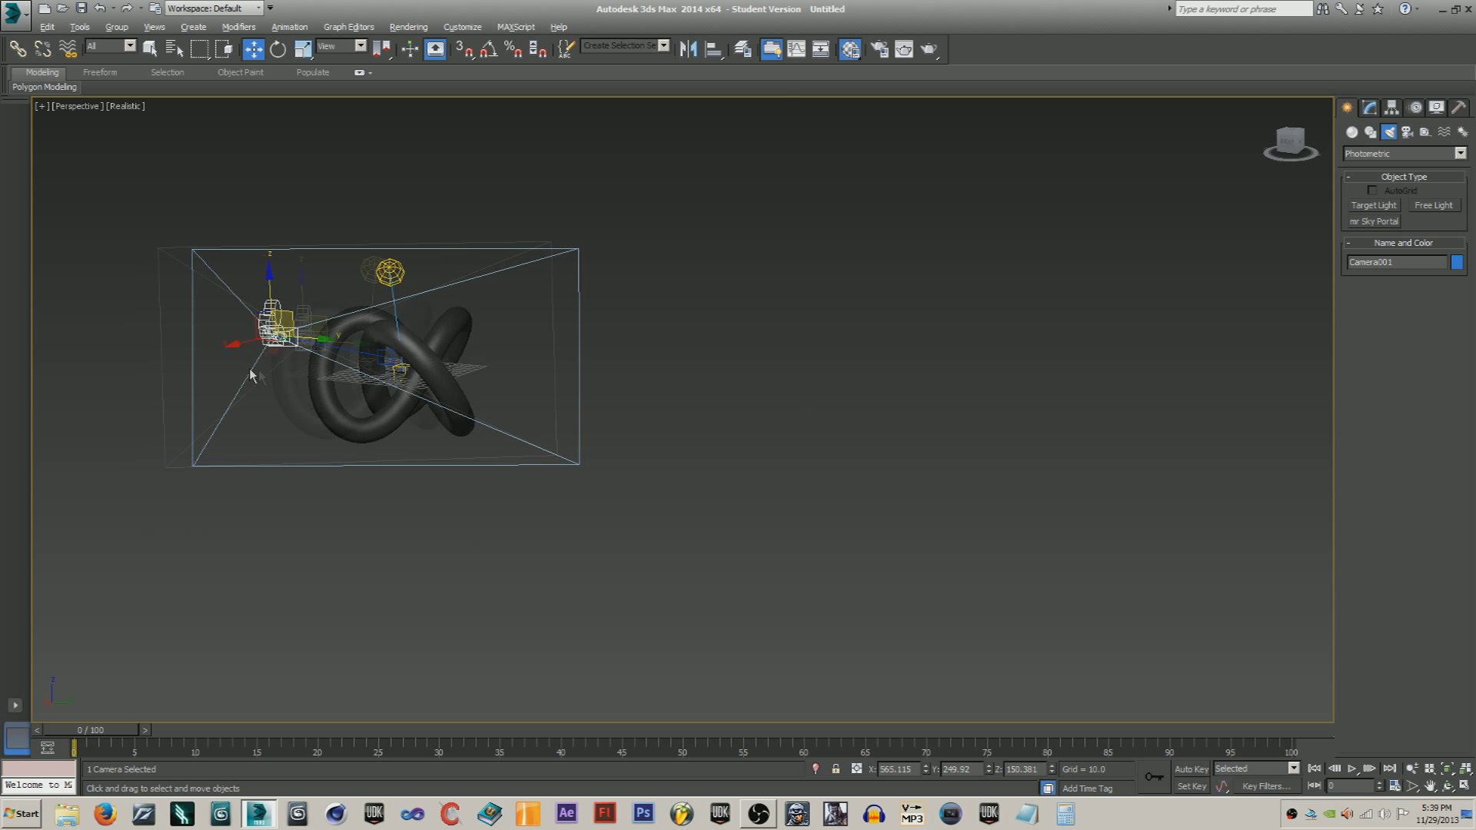
key("z")
key("c")
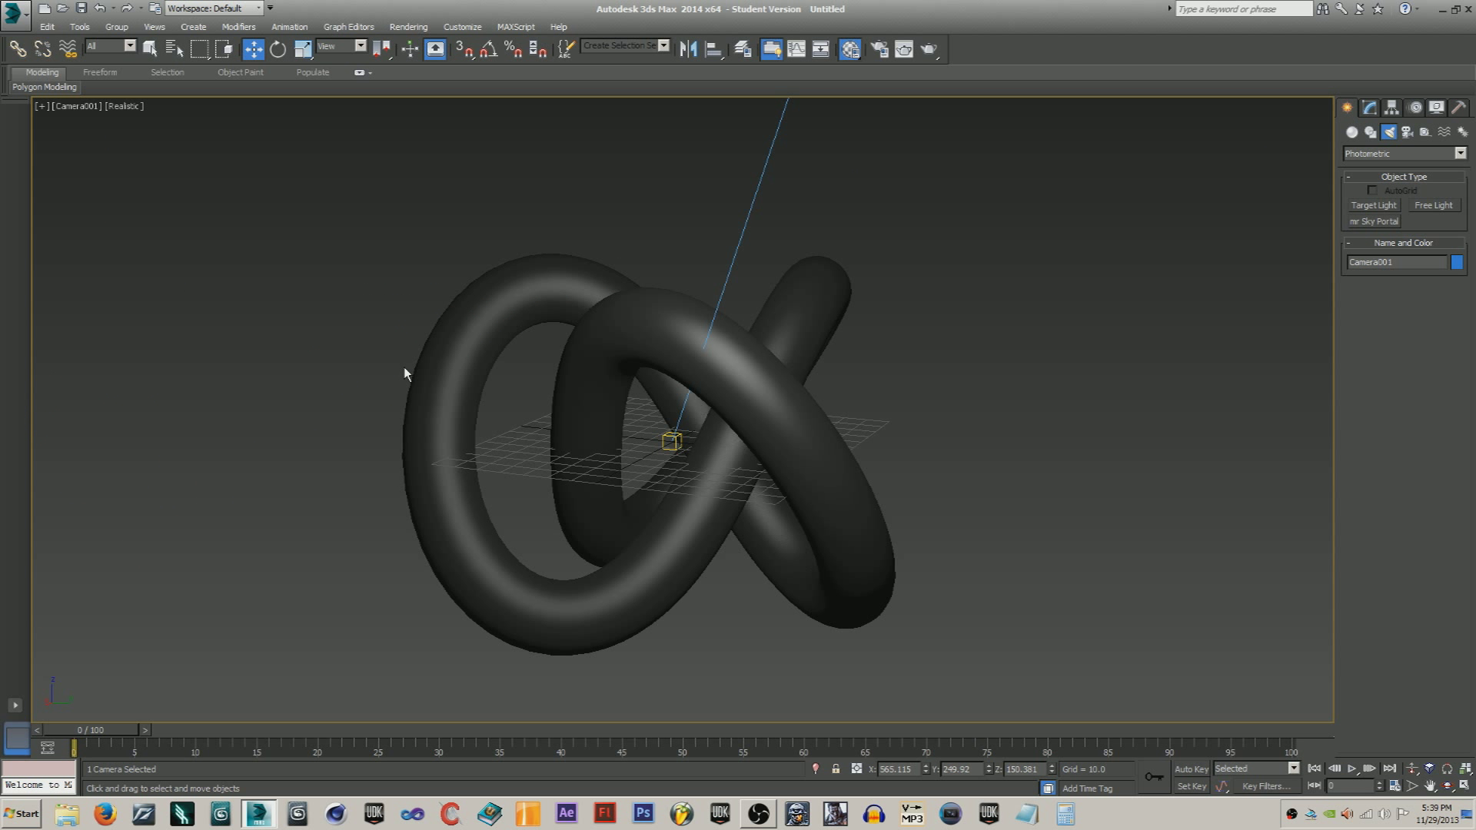
key("p")
key("z")
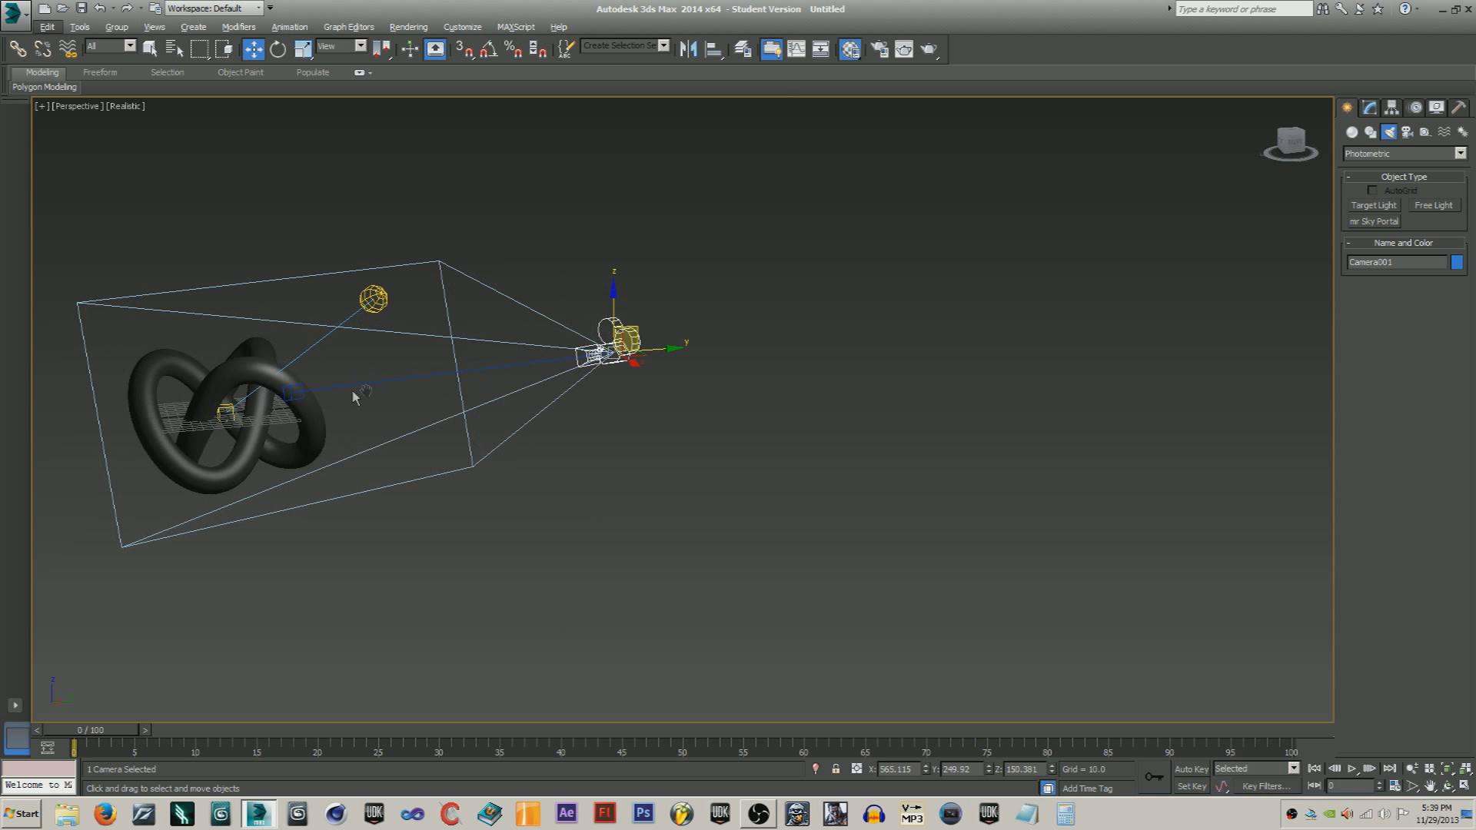
middle_click_drag(354, 396, 1038, 385)
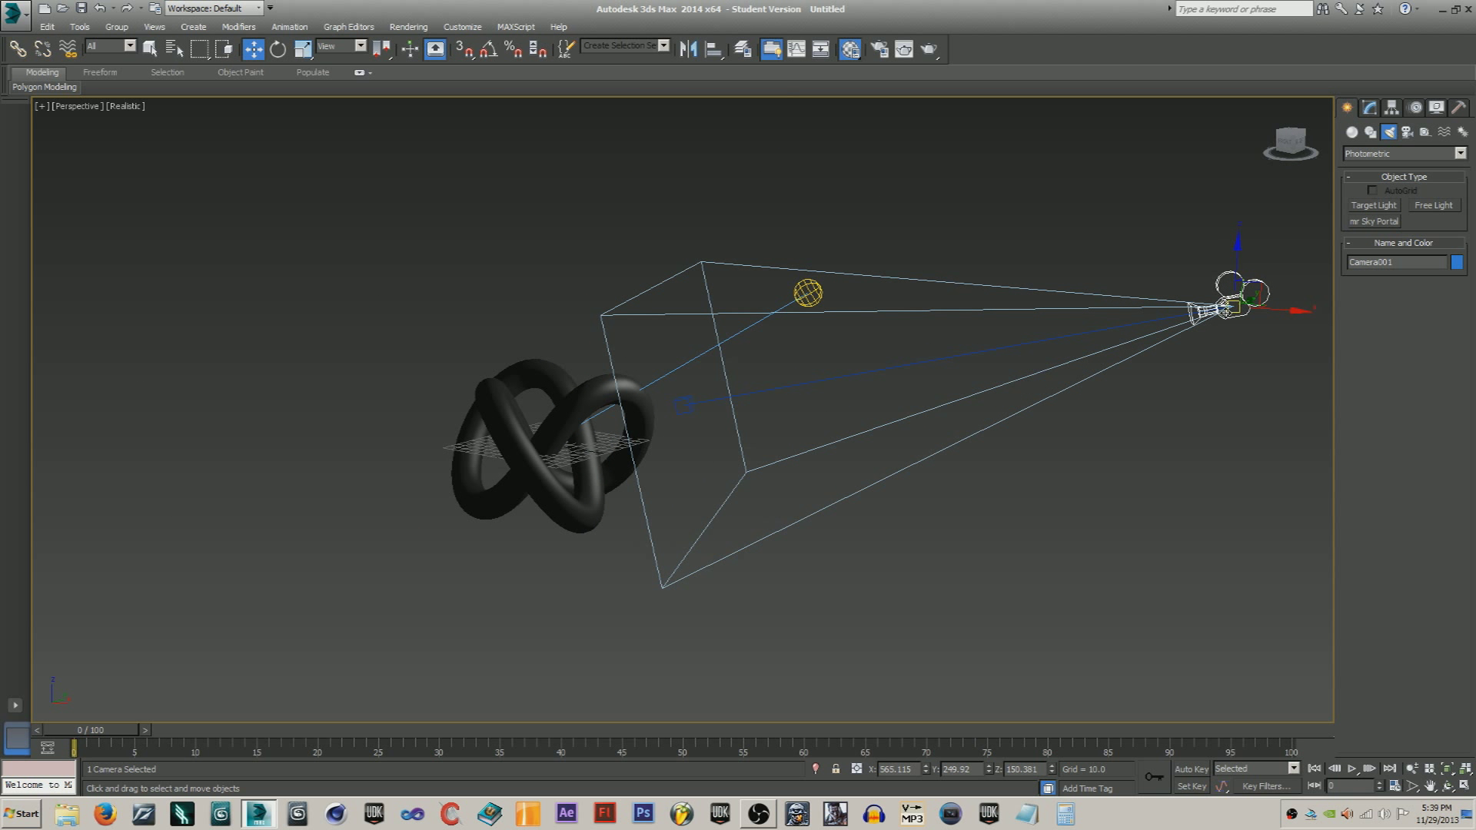
- Enable manual clipping on the camera, extend its far clip to about 8318.8 and return to the camera view
key("q")
left_click(1369, 107)
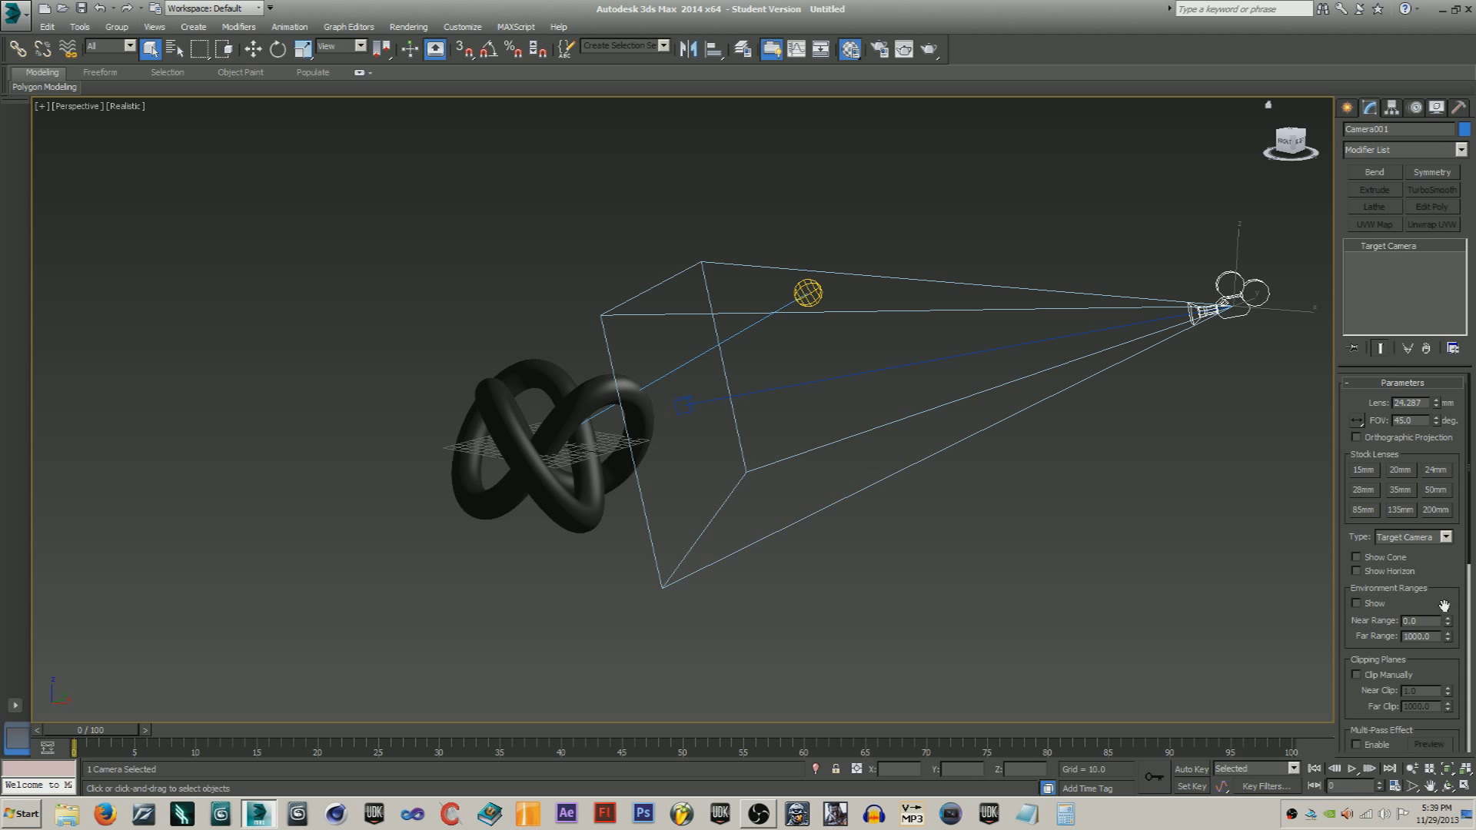
scroll(1422, 584, "down", 3)
left_click(1394, 556)
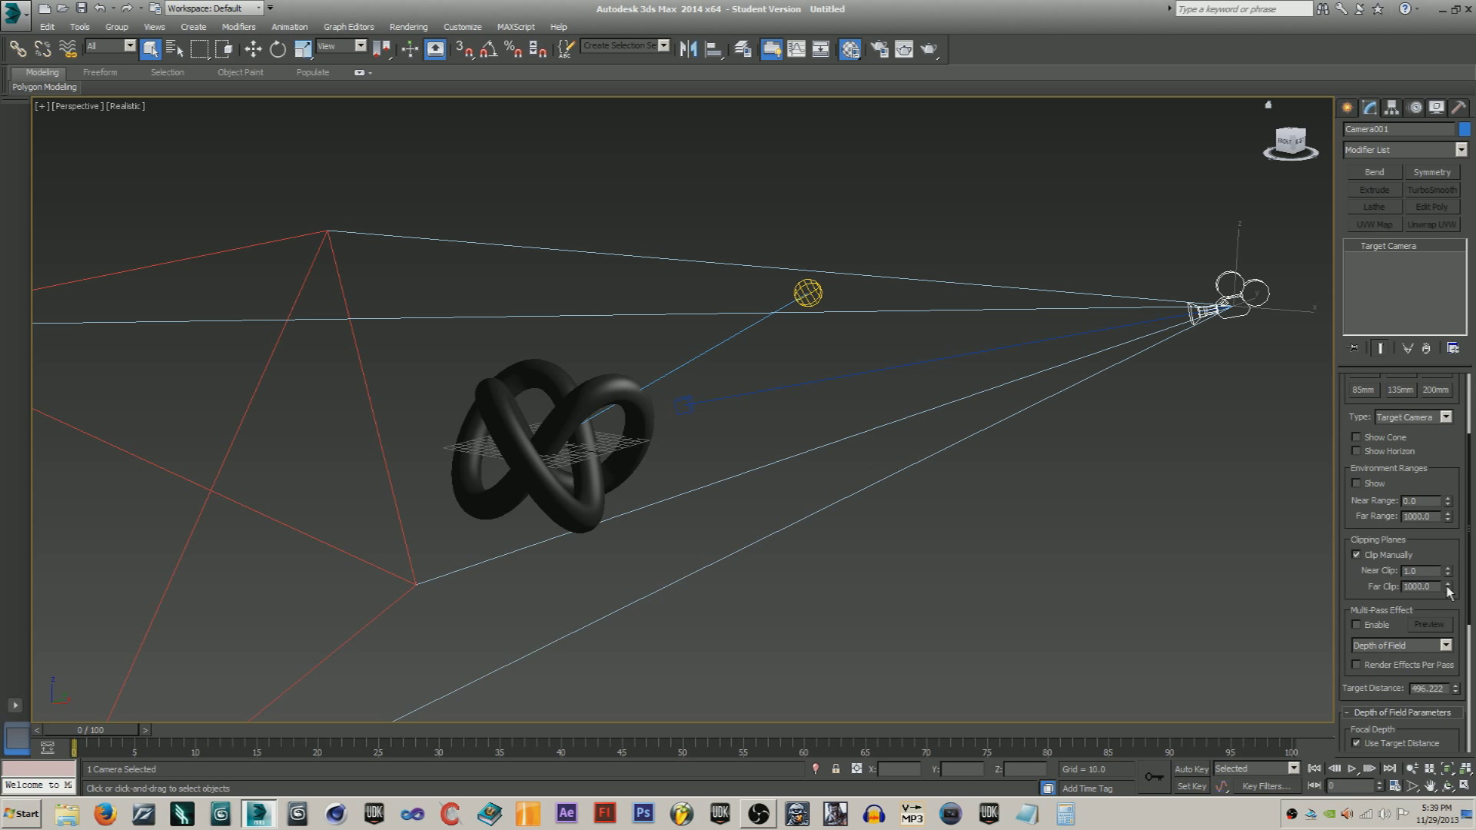
left_click_drag(1448, 589, 1449, 566)
middle_click_drag(1310, 556, 704, 327, "alt")
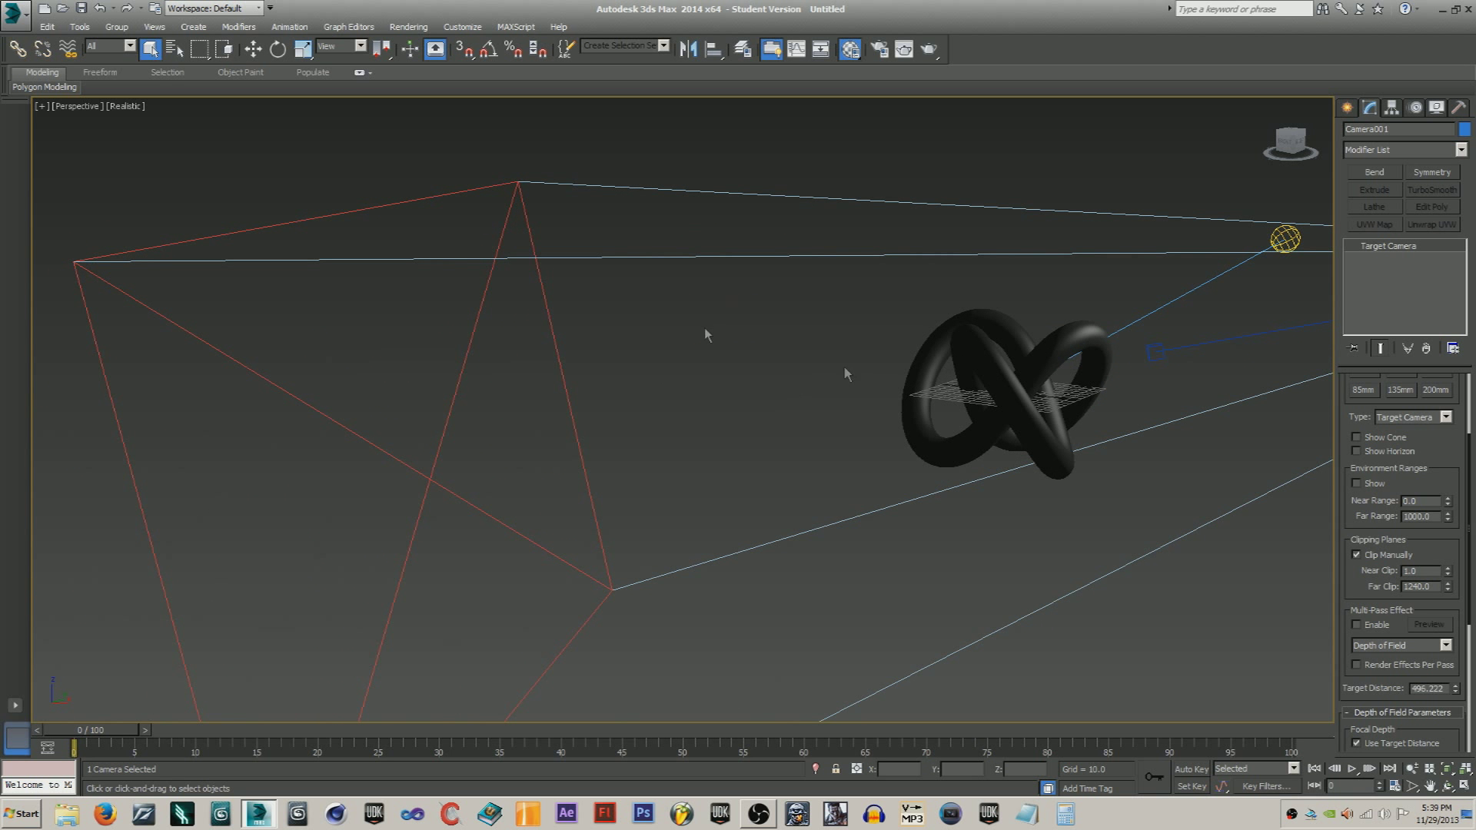
middle_click_drag(905, 511, 689, 534, "alt")
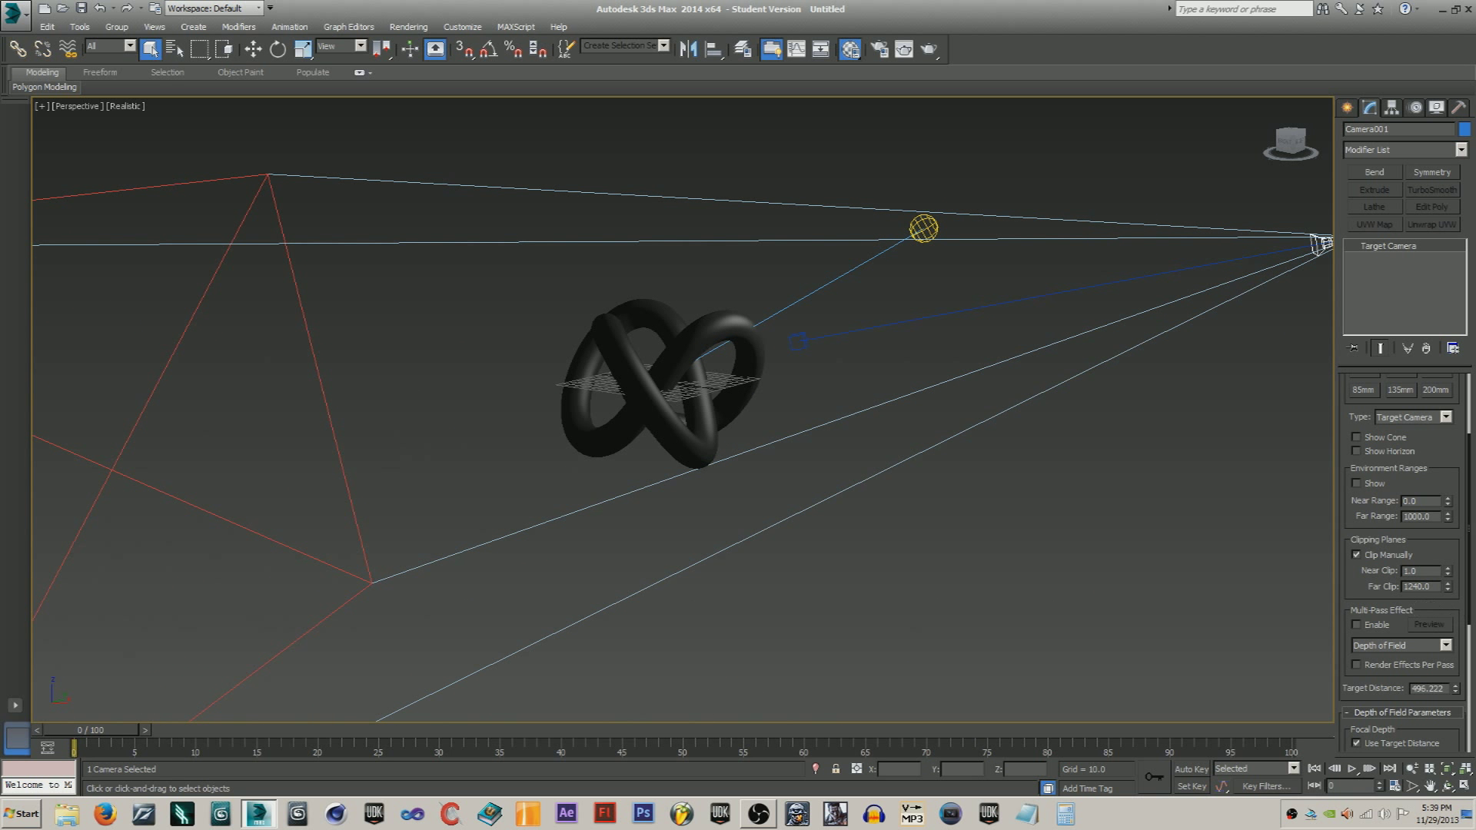
left_click_drag(1448, 589, 1379, 223)
left_click_drag(1371, 165, 1369, 141)
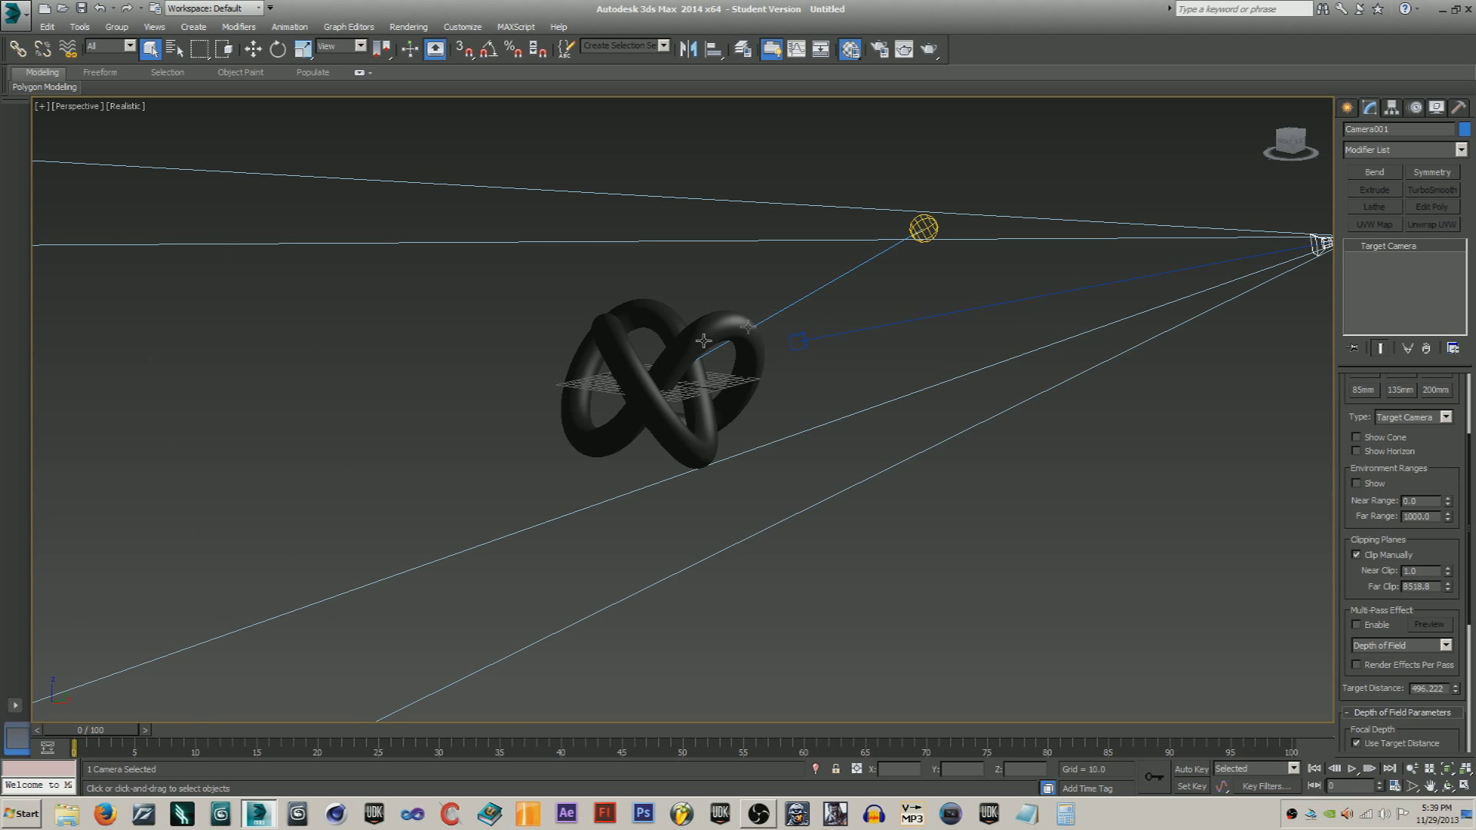
scroll(702, 340, "down", 8)
mouse_move(938, 447)
middle_mouse_down("alt")
mouse_move(963, 481)
mouse_move(851, 456)
mouse_move(938, 422)
middle_mouse_up("alt")
key("c")
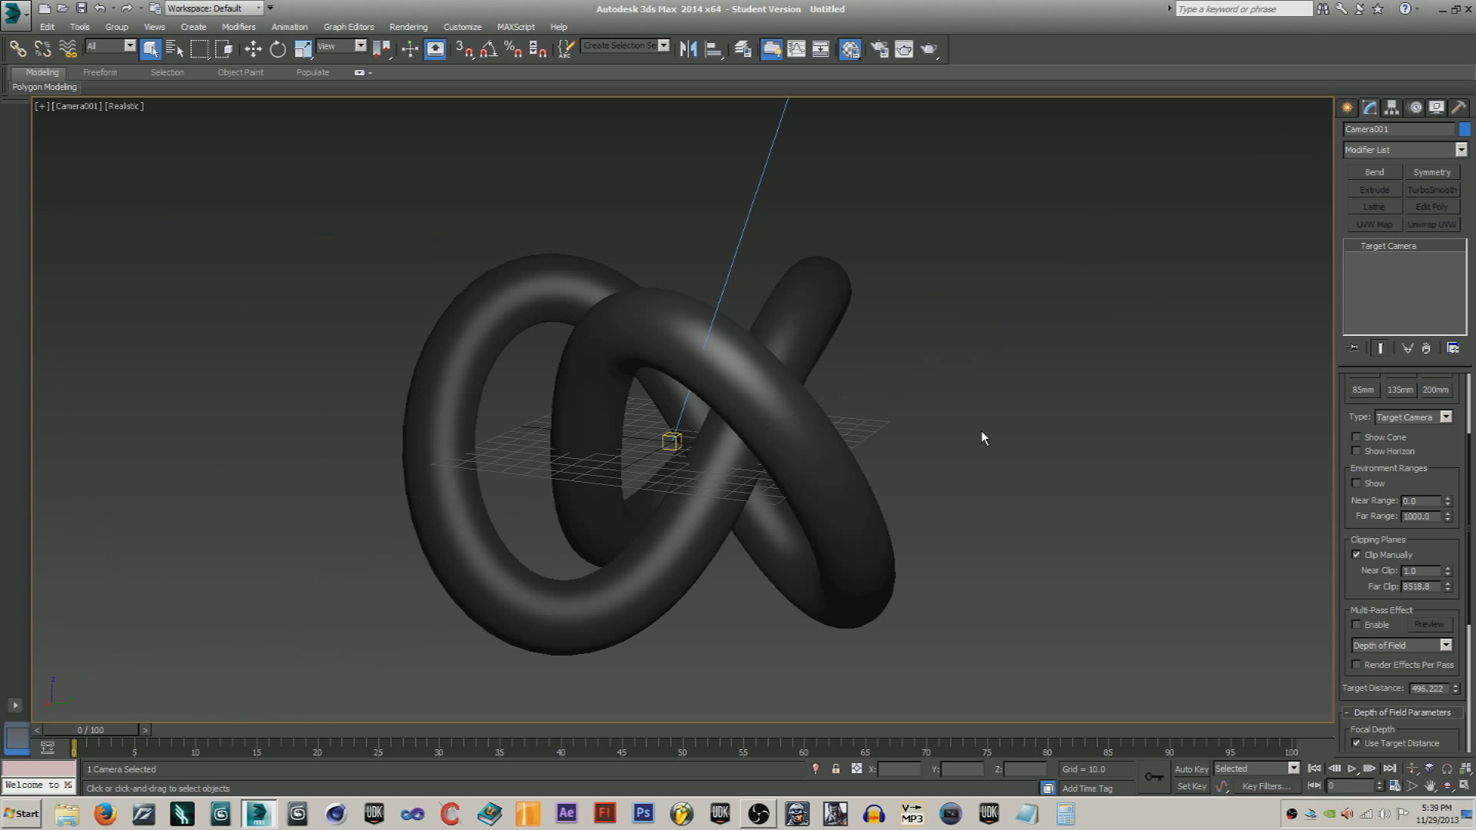
- Create a floor plane with length and width 100000 at the origin using exact keyboard-entry values
key("p")
scroll(421, 407, "down", 10)
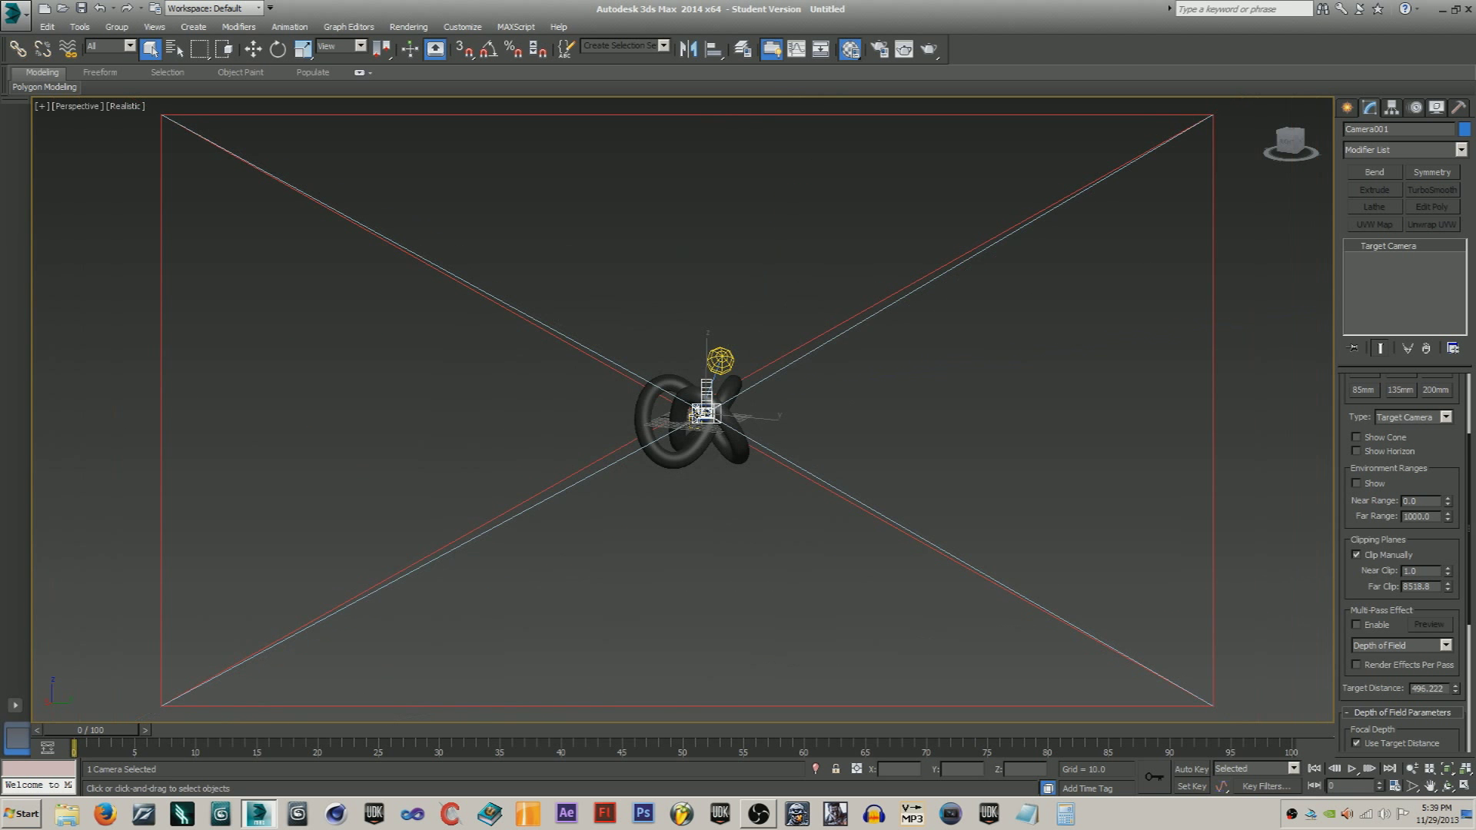
middle_click_drag(422, 408, 1224, 222, "alt")
left_click(1347, 107)
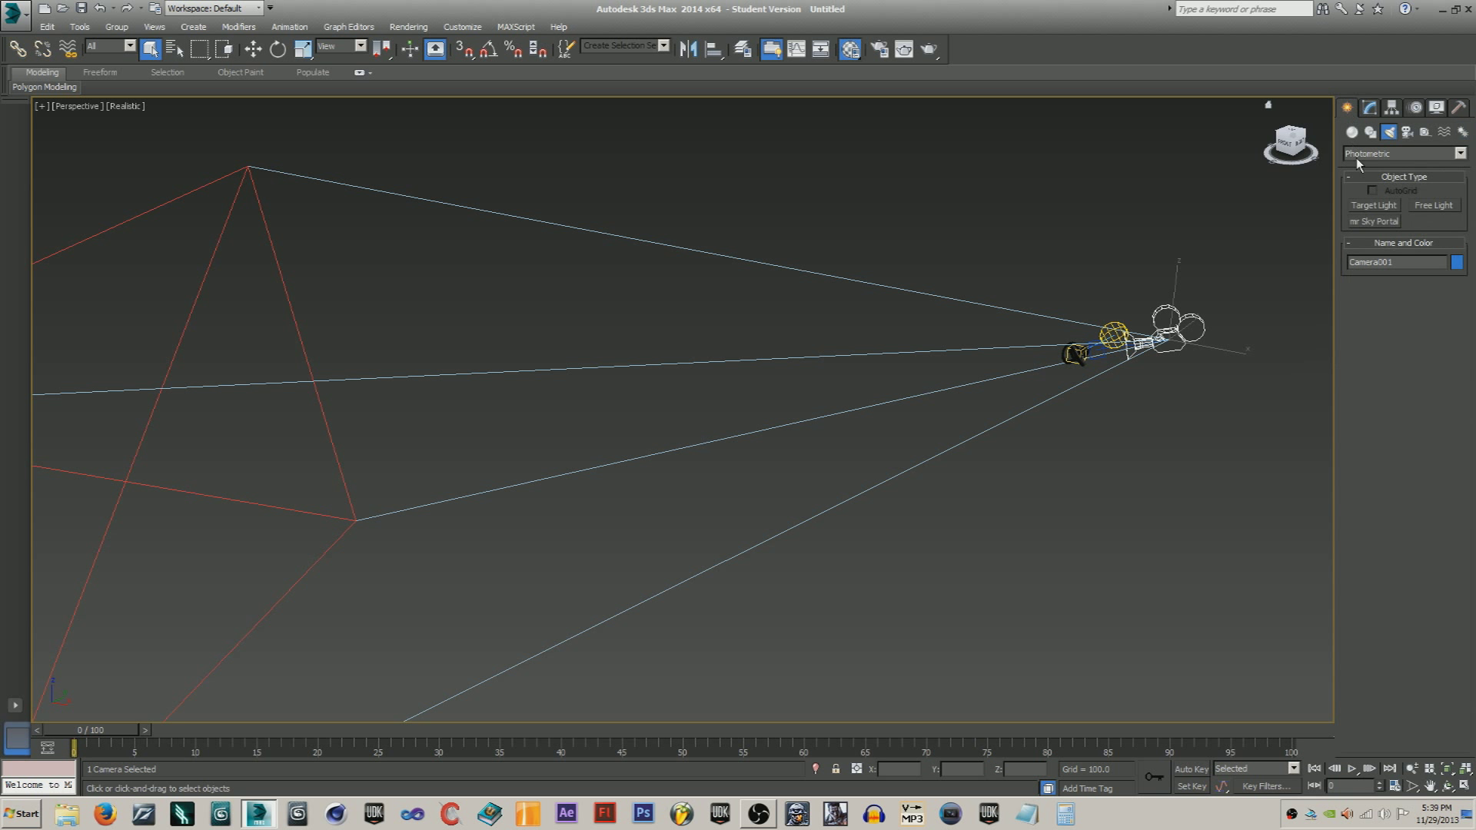
left_click(1352, 133)
left_click(1380, 155)
left_click(1382, 168)
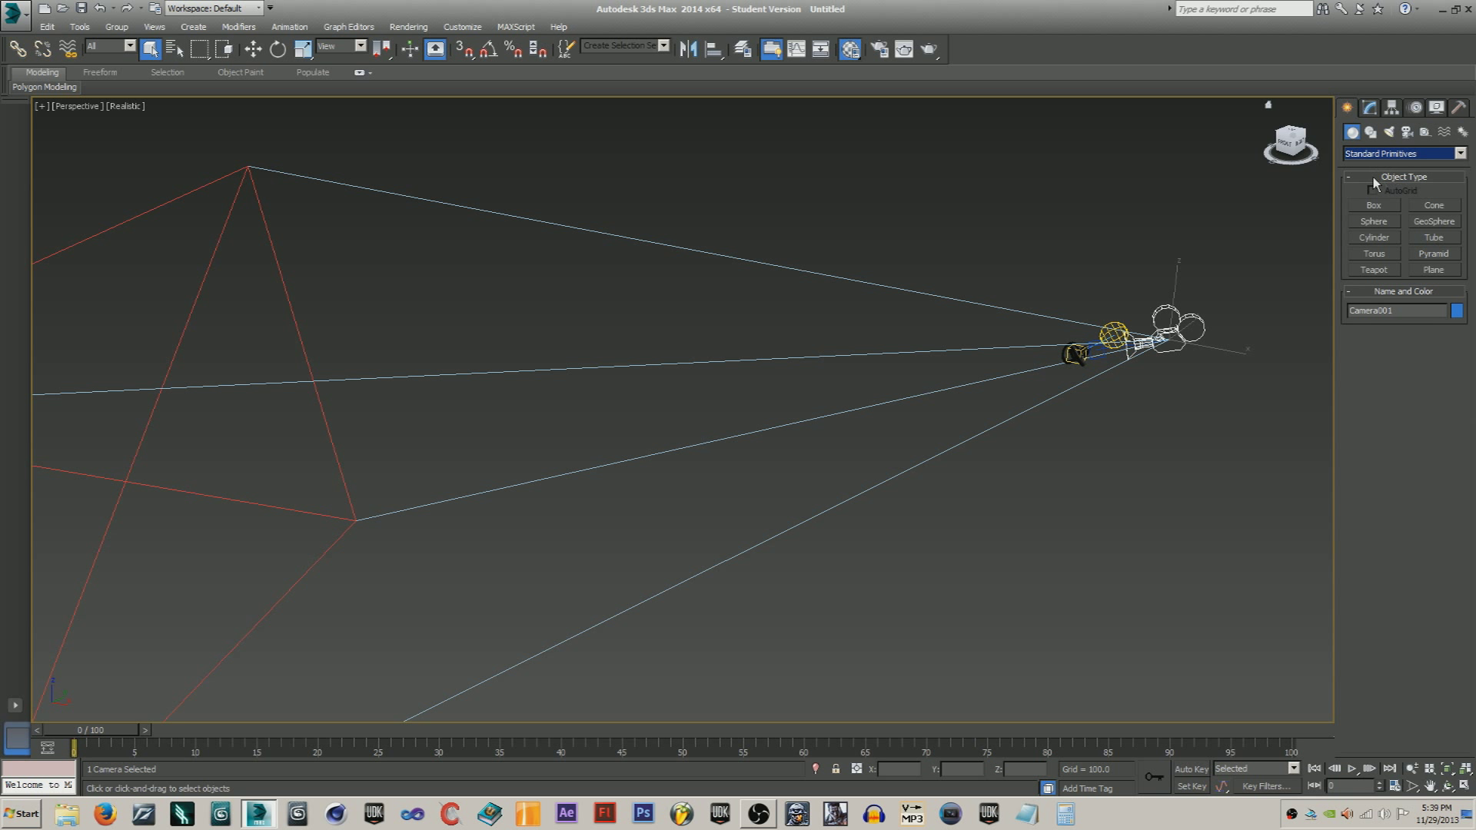
left_click(1434, 269)
scroll(831, 438, "down", 5)
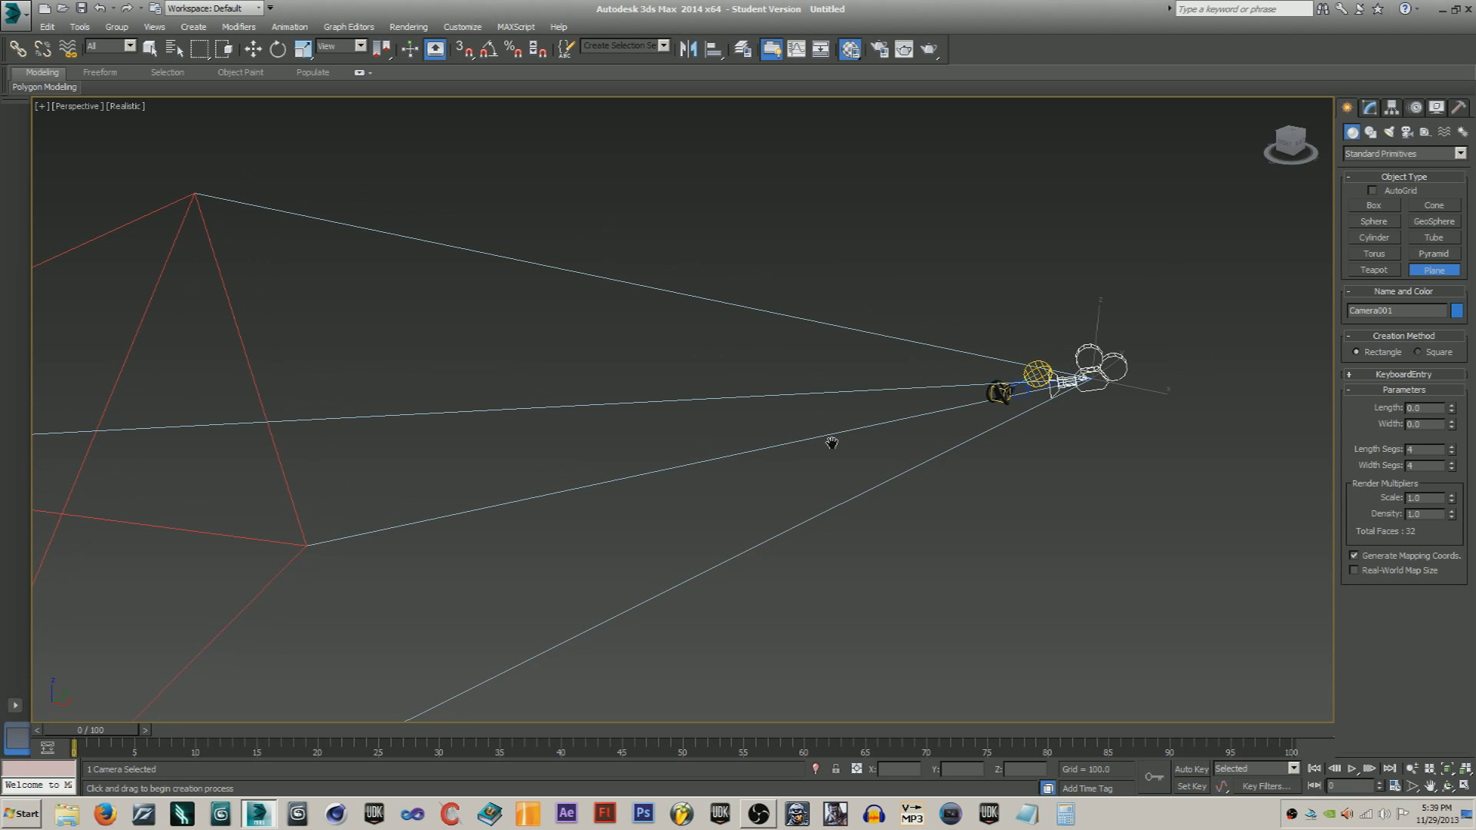
scroll(1261, 453, "up", 4)
left_click(1390, 376)
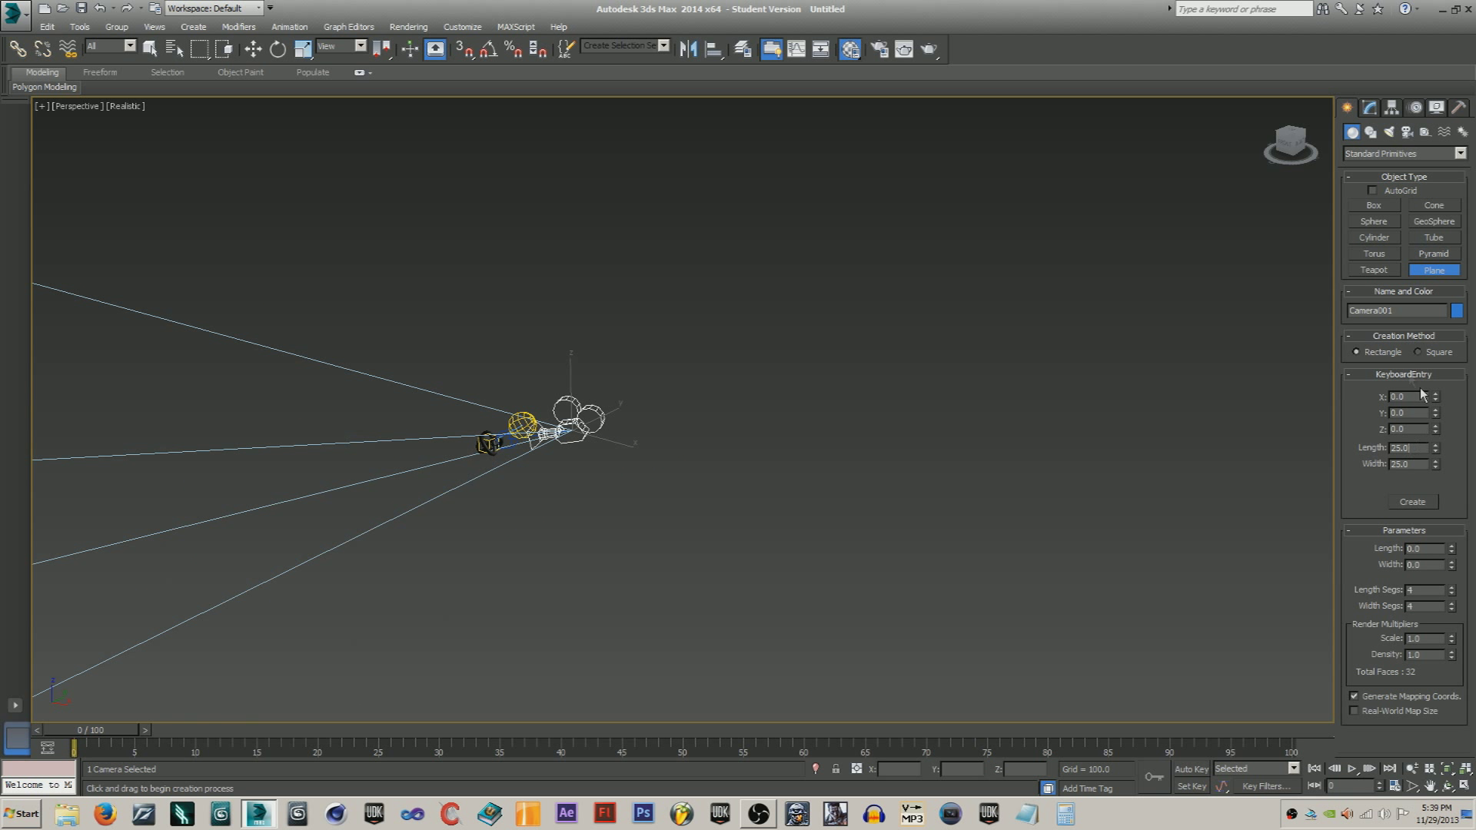
key("Return")
type("100000")
left_click(1412, 501)
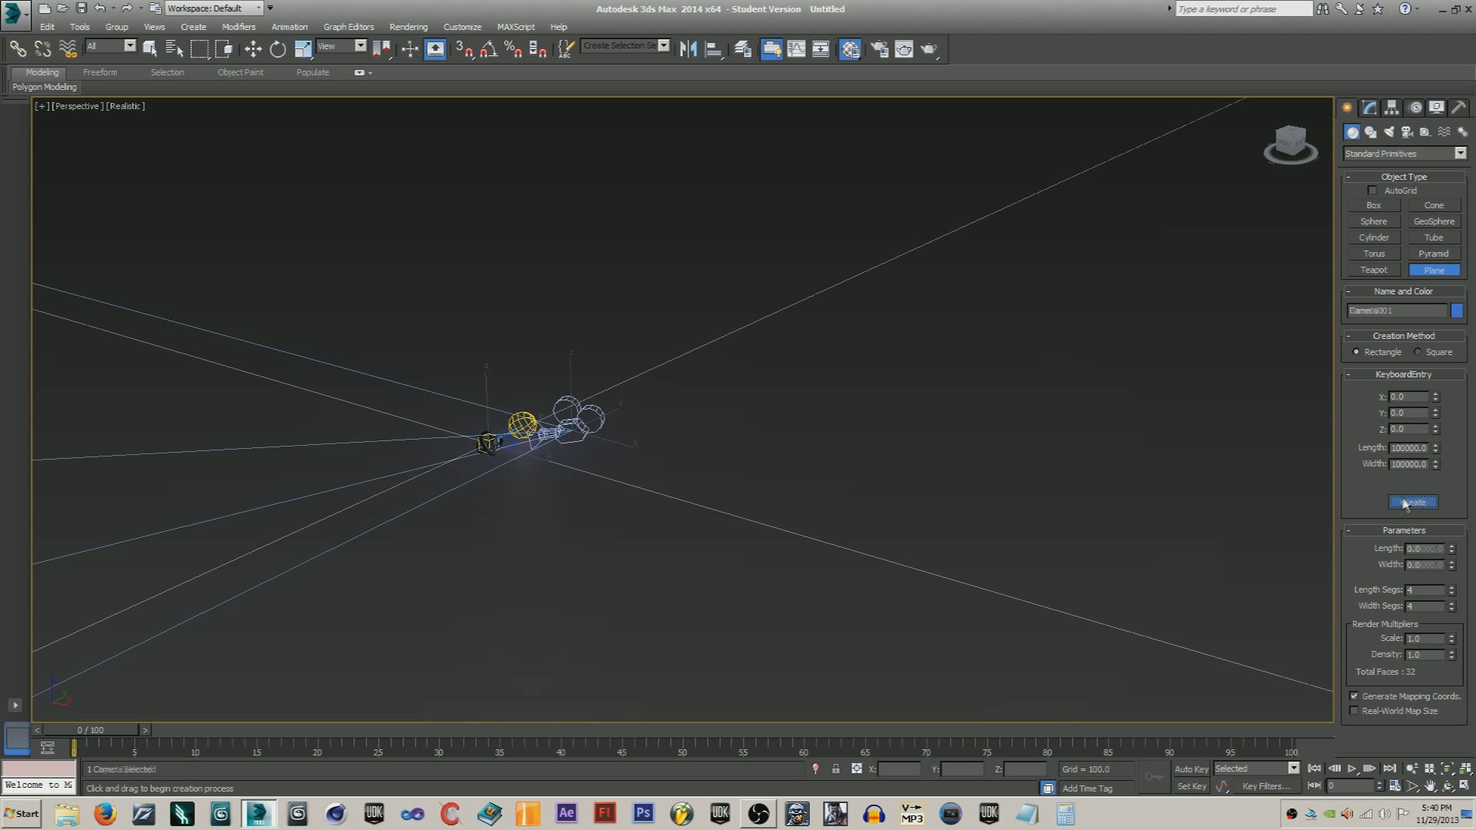
scroll(483, 395, "down", 5)
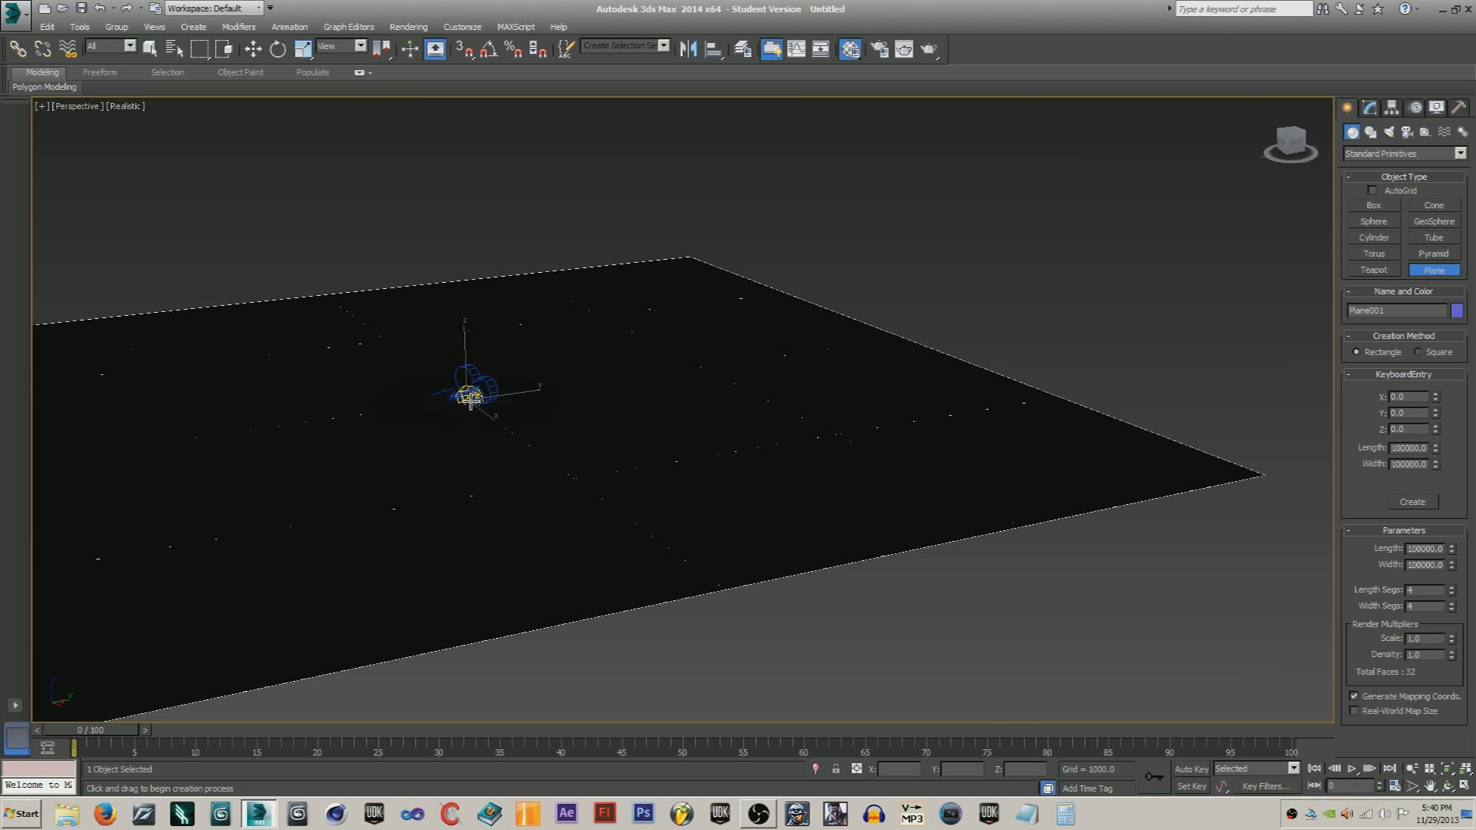
- Raise the torus knot to about Z 72.1 so its underside rests on the floor plane, fine-tuning it in the front view
key("c")
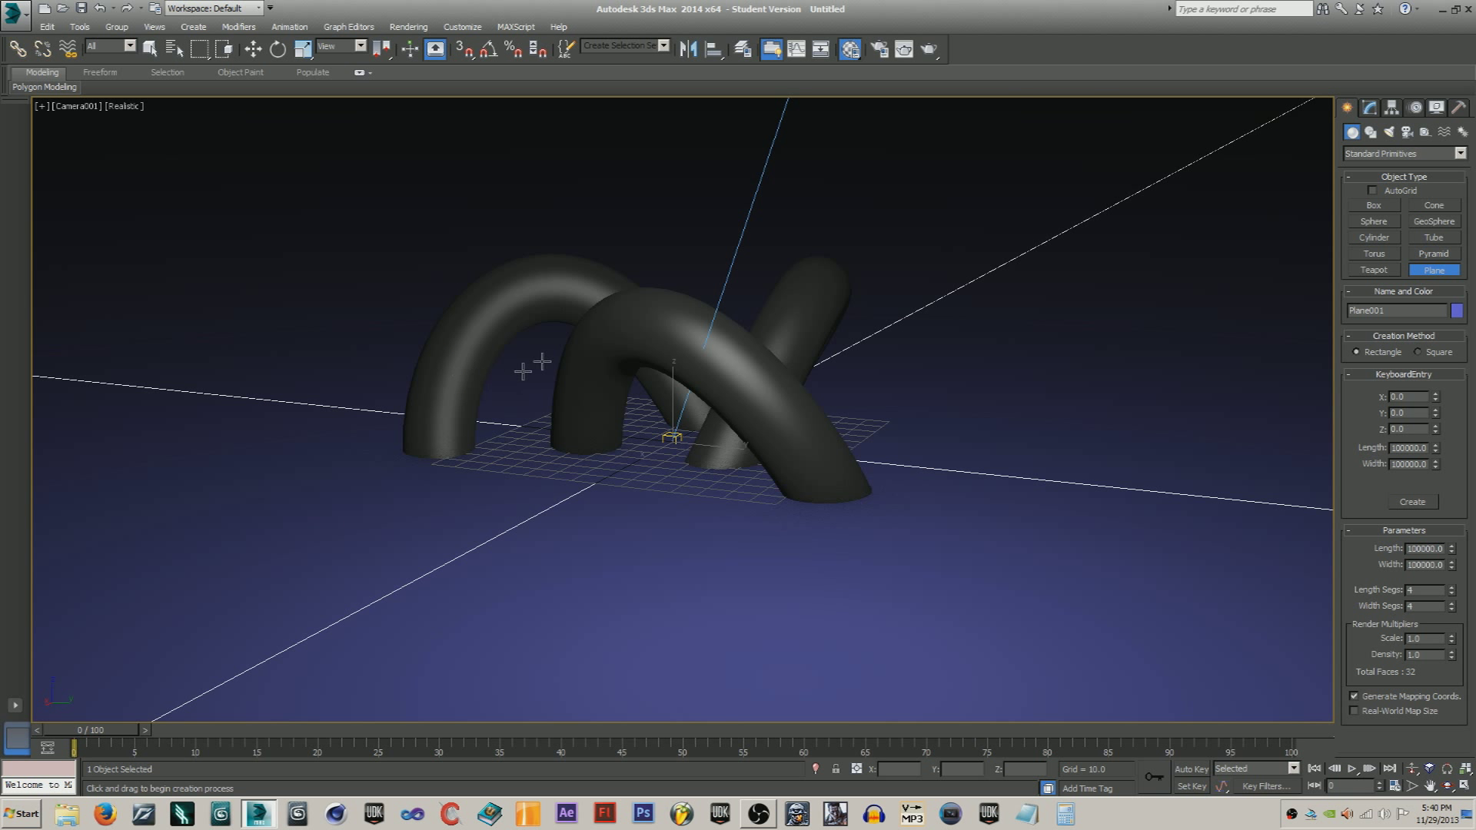
left_click(732, 376)
right_click(854, 290)
key("w")
key("F4")
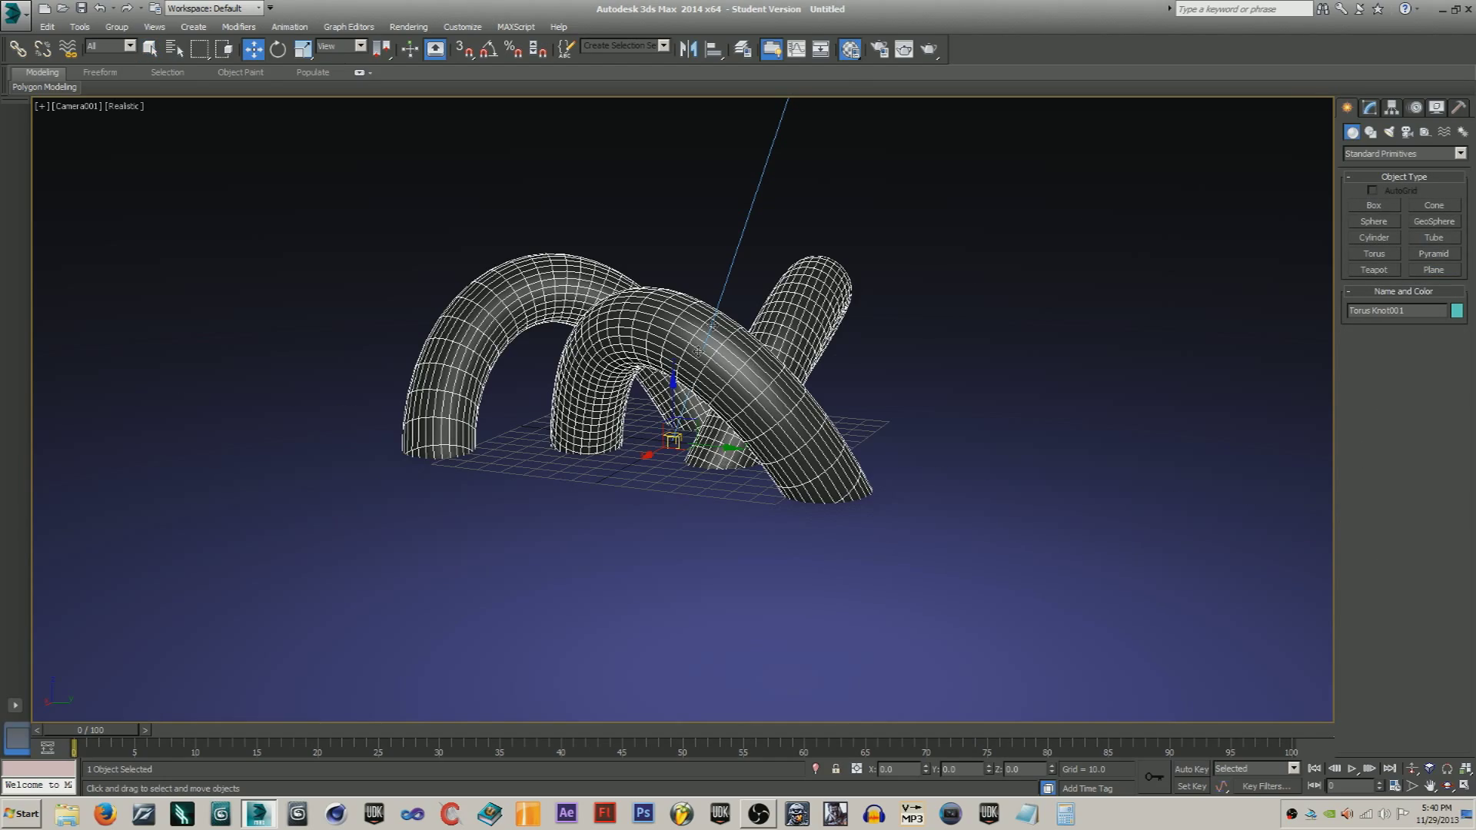
left_click_drag(674, 392, 675, 216)
key("f")
scroll(700, 526, "up", 5)
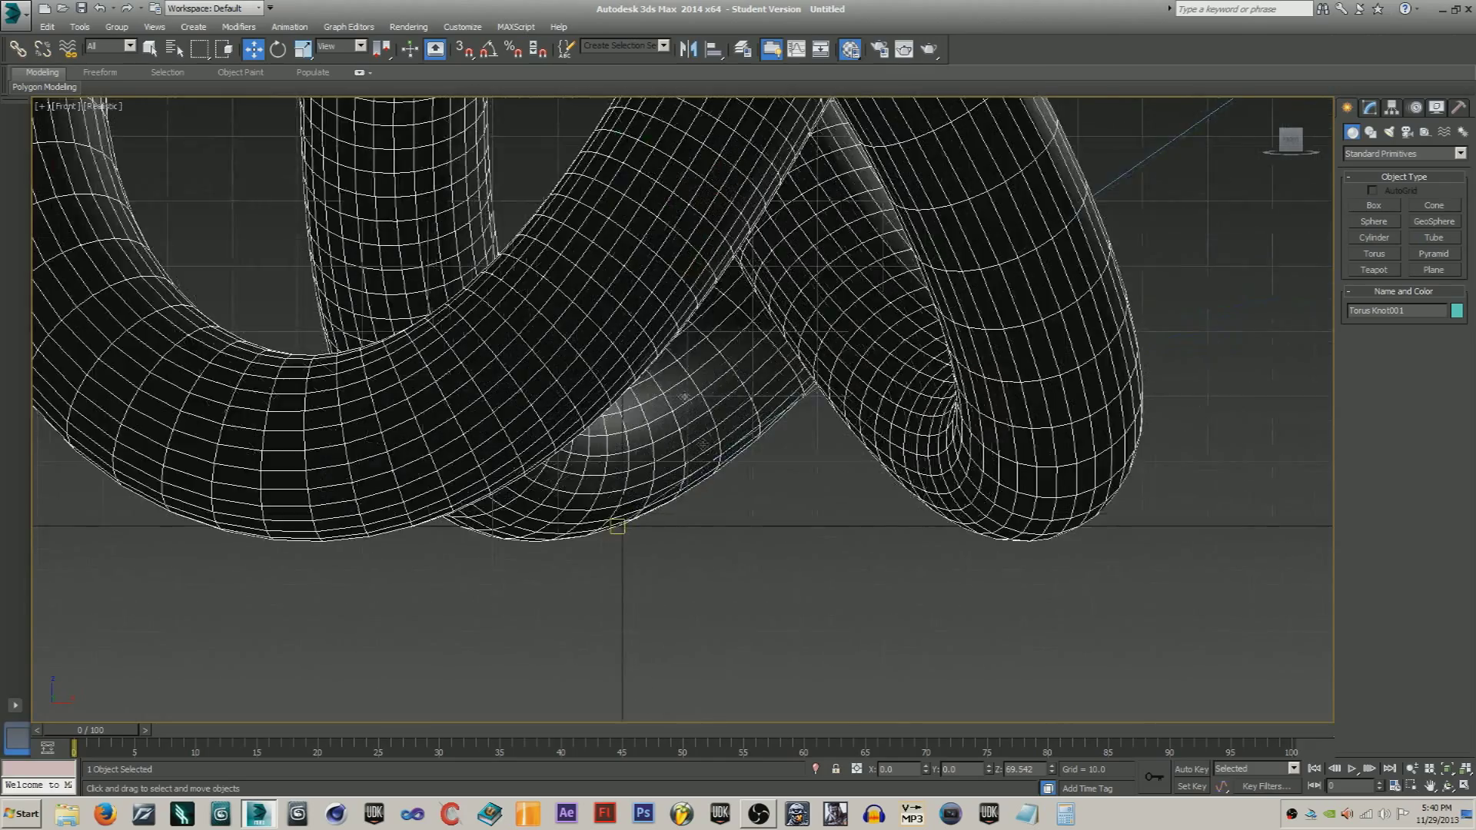
middle_click_drag(643, 243, 657, 282)
left_click_drag(650, 138, 653, 142)
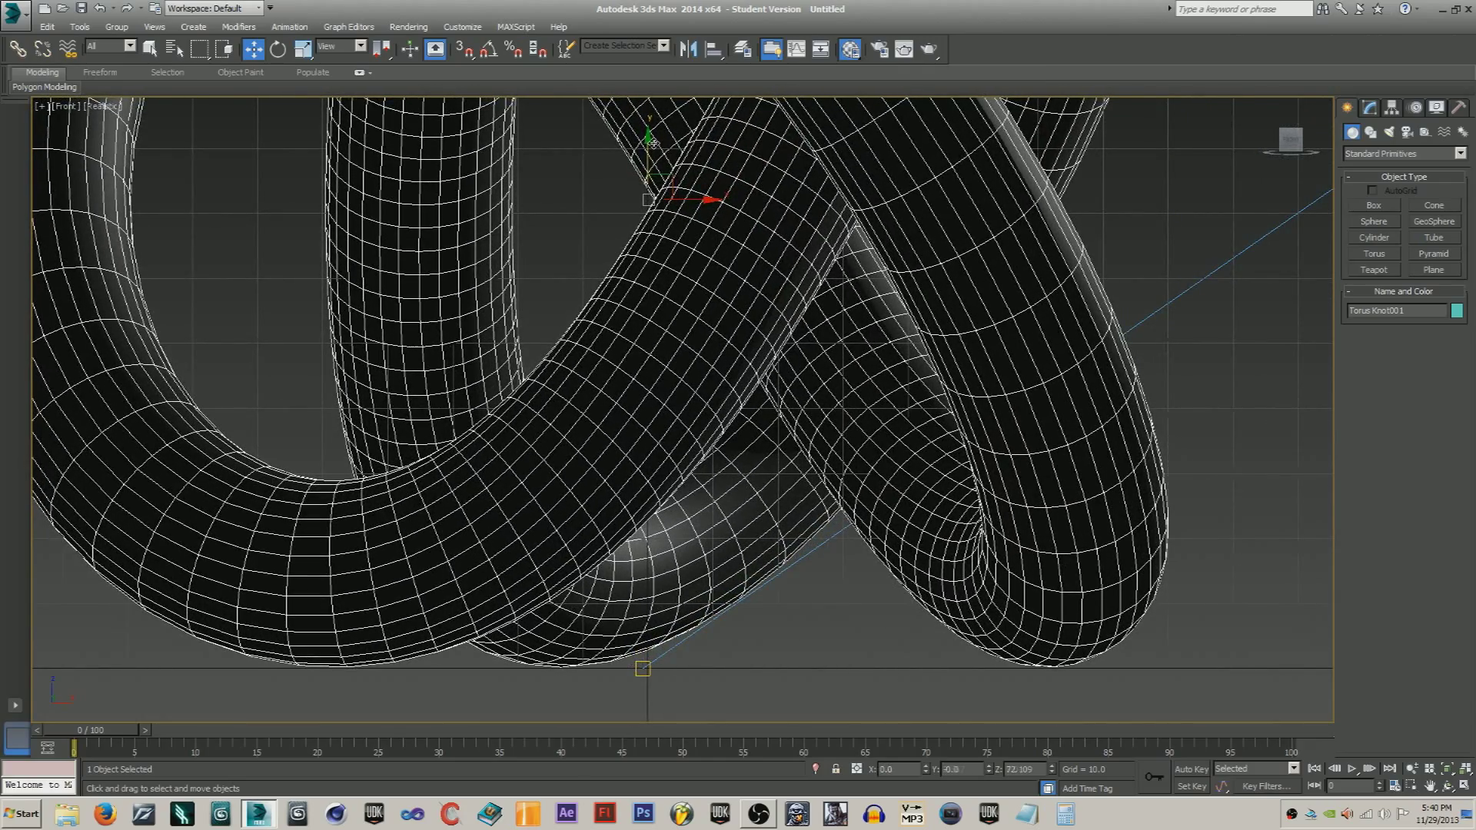
- Clear the selection and orbit the camera vertically until the whole torus knot is framed above the floor plane
key("c")
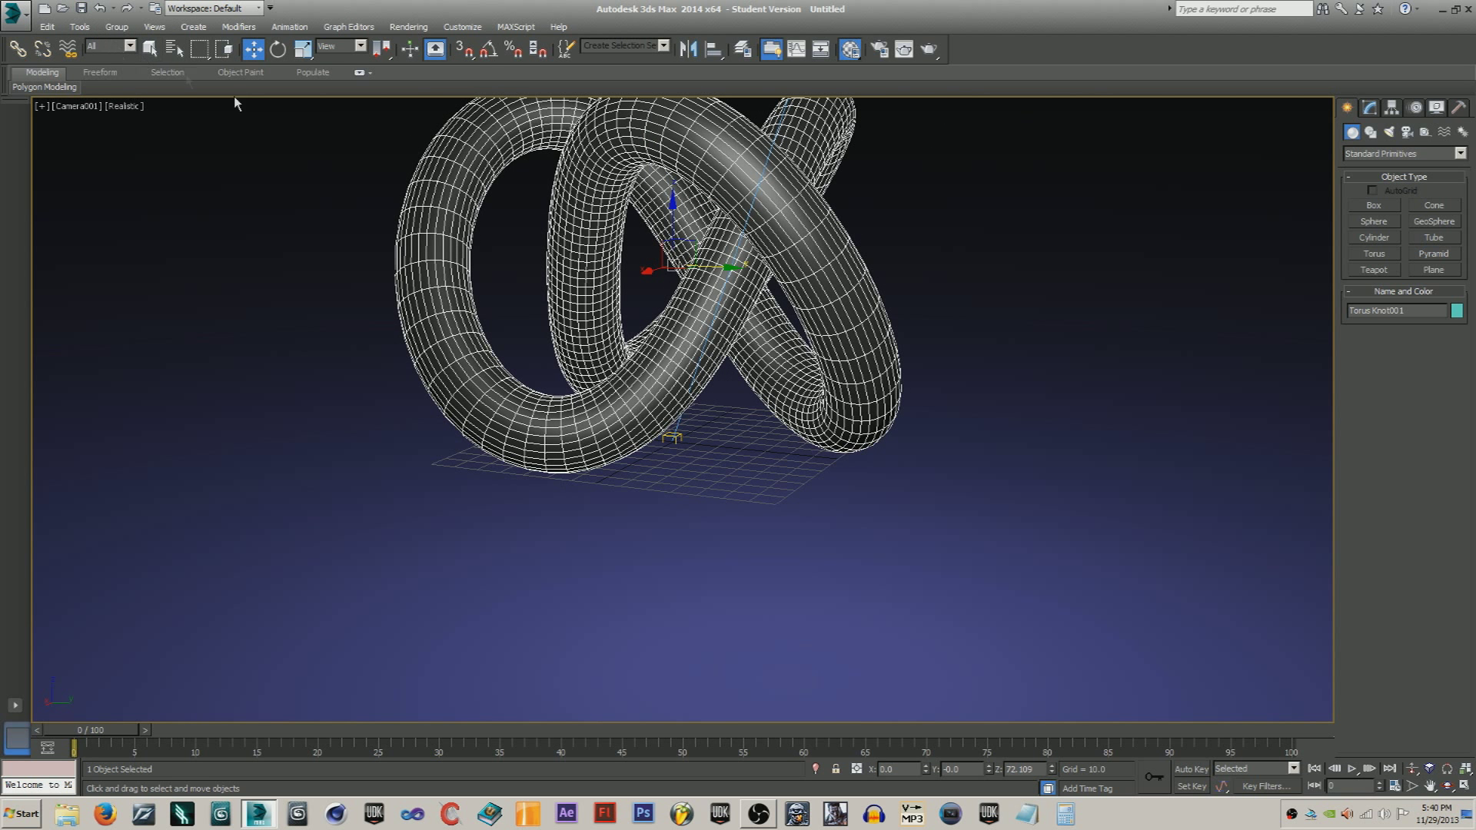
left_click(271, 119)
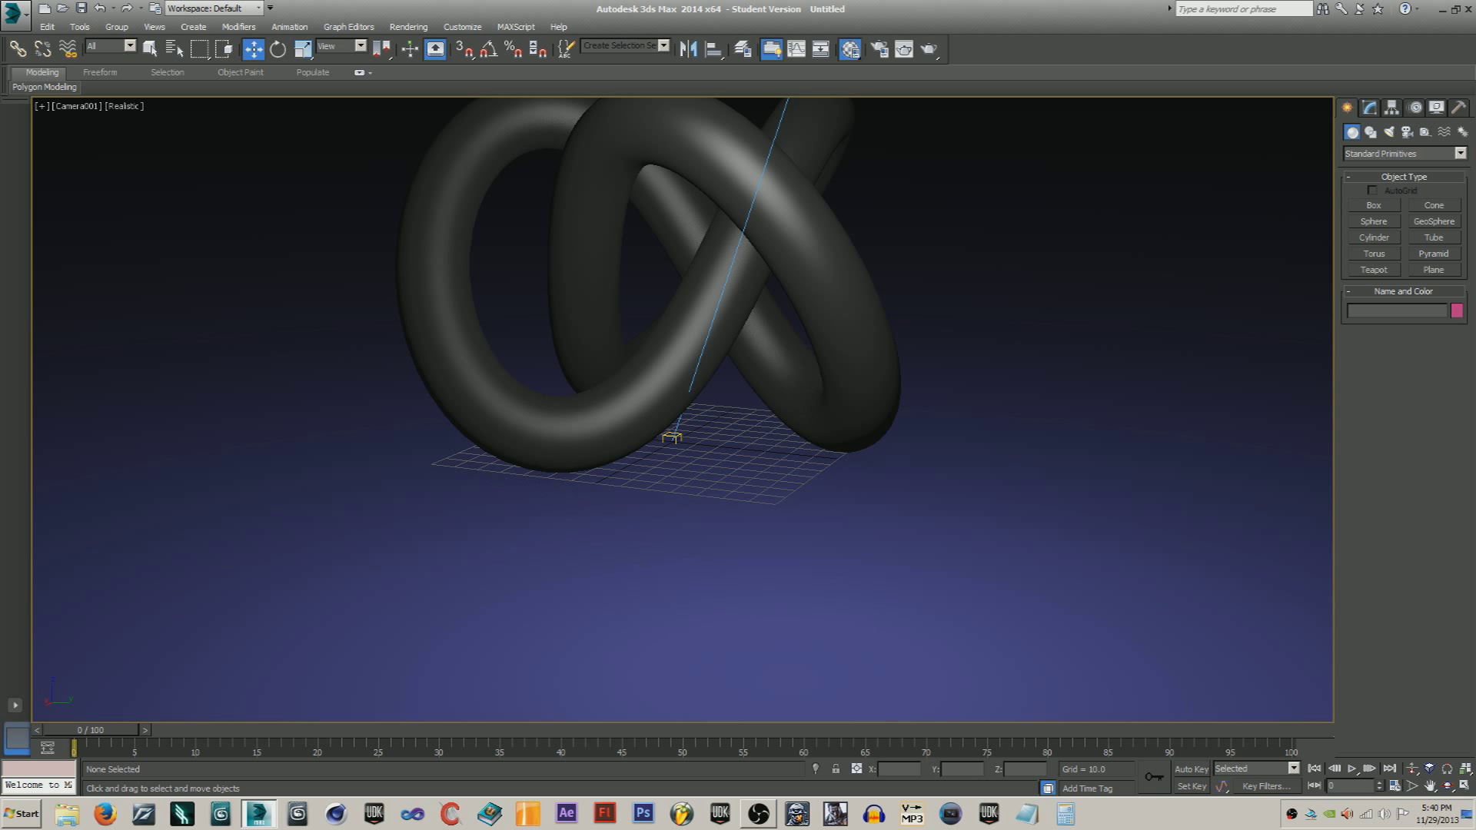
left_click(1449, 786)
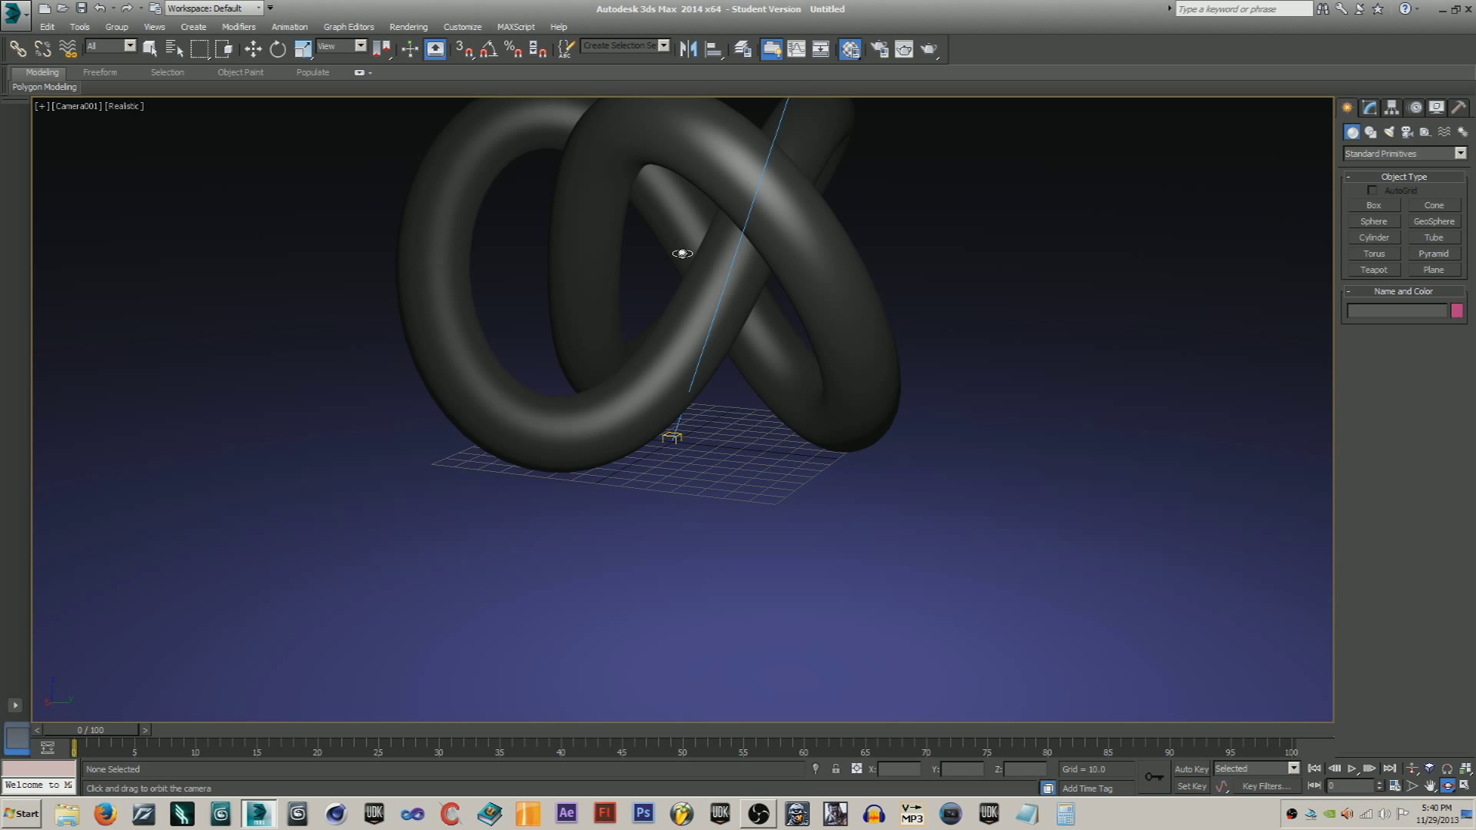
left_click_drag(682, 254, 659, 384)
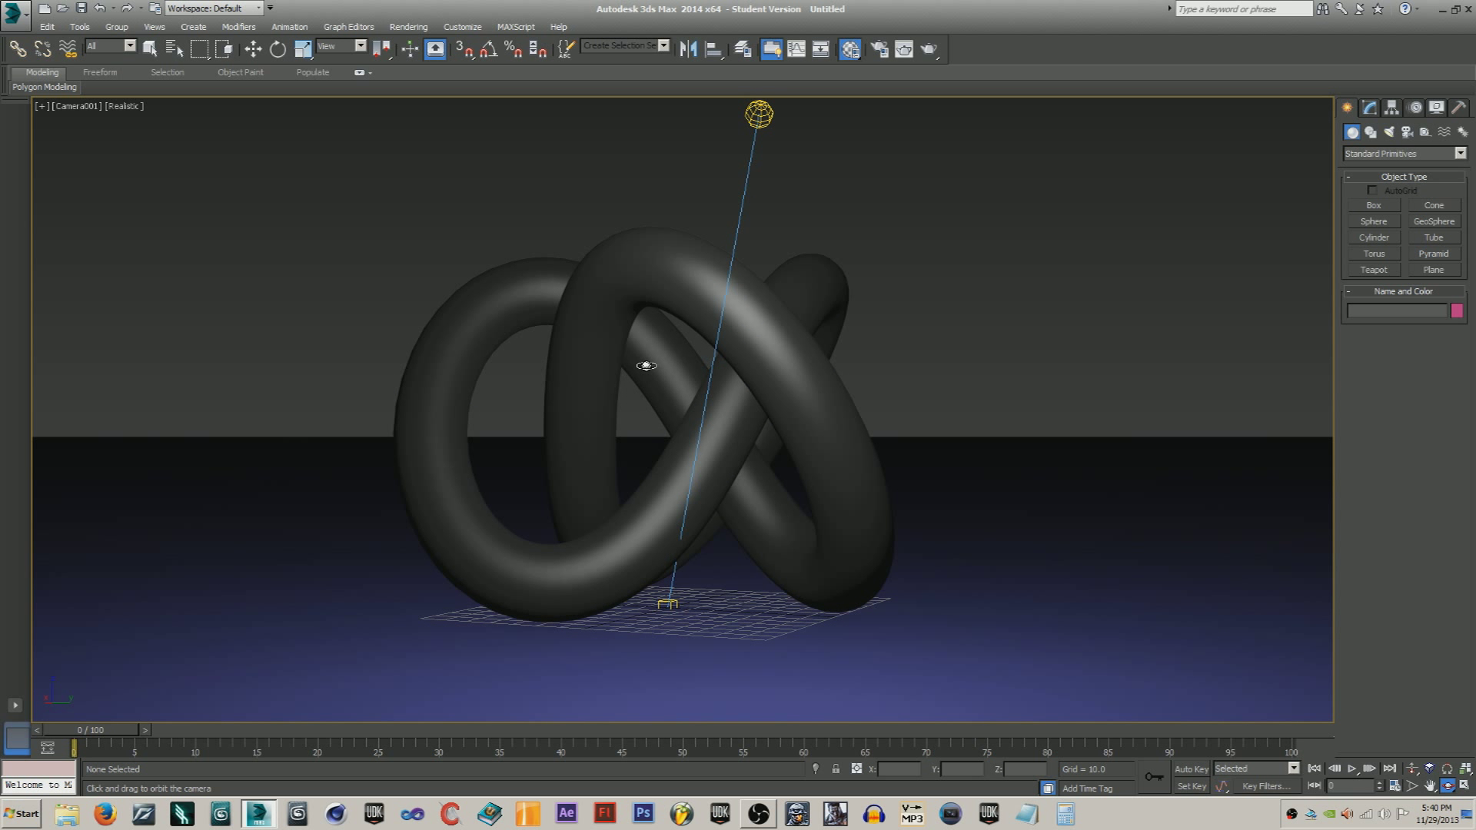
left_click_drag(645, 369, 659, 412)
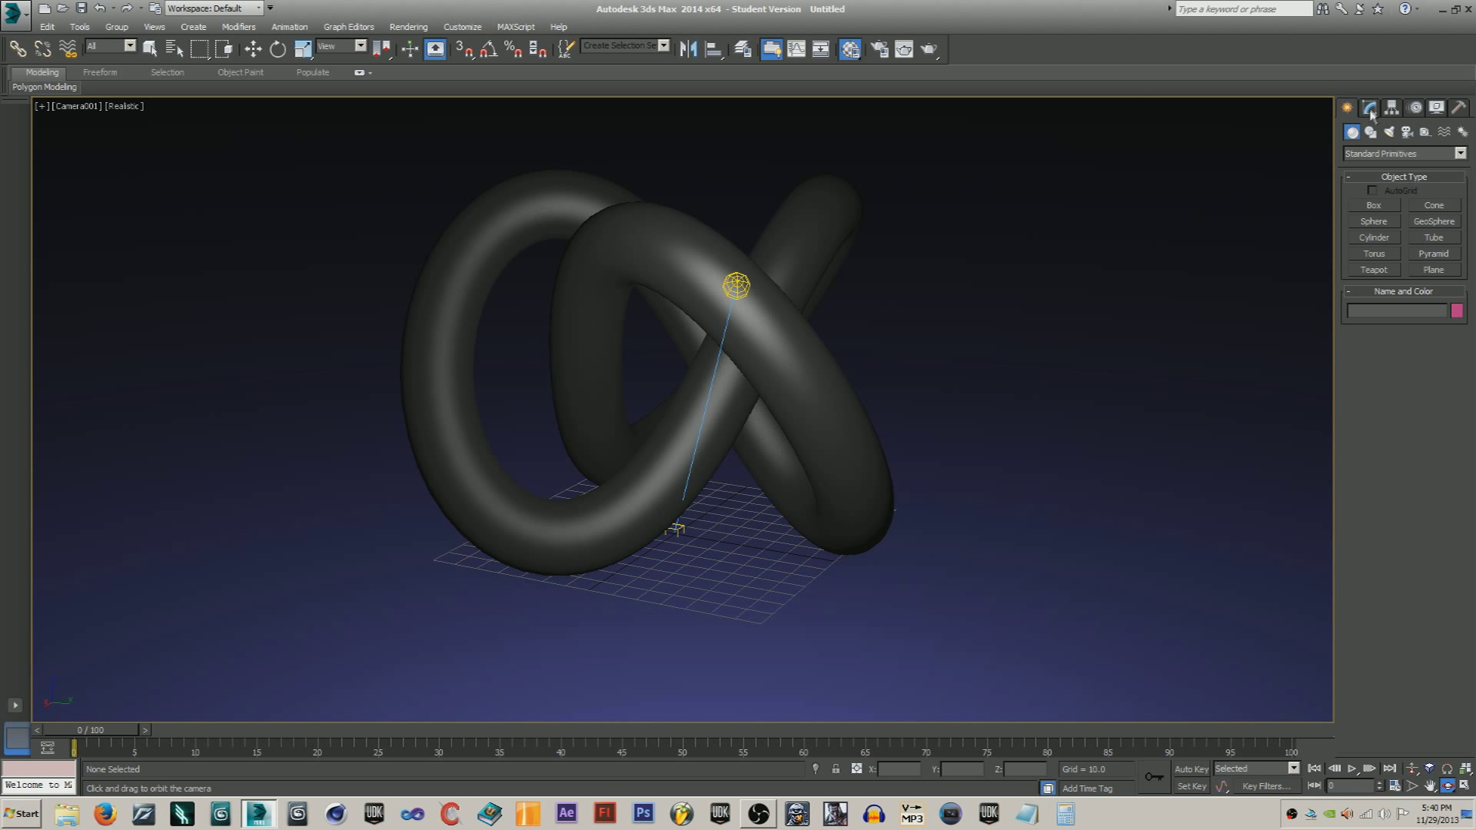
- Render the camera view and close the rendered frame
left_click(149, 49)
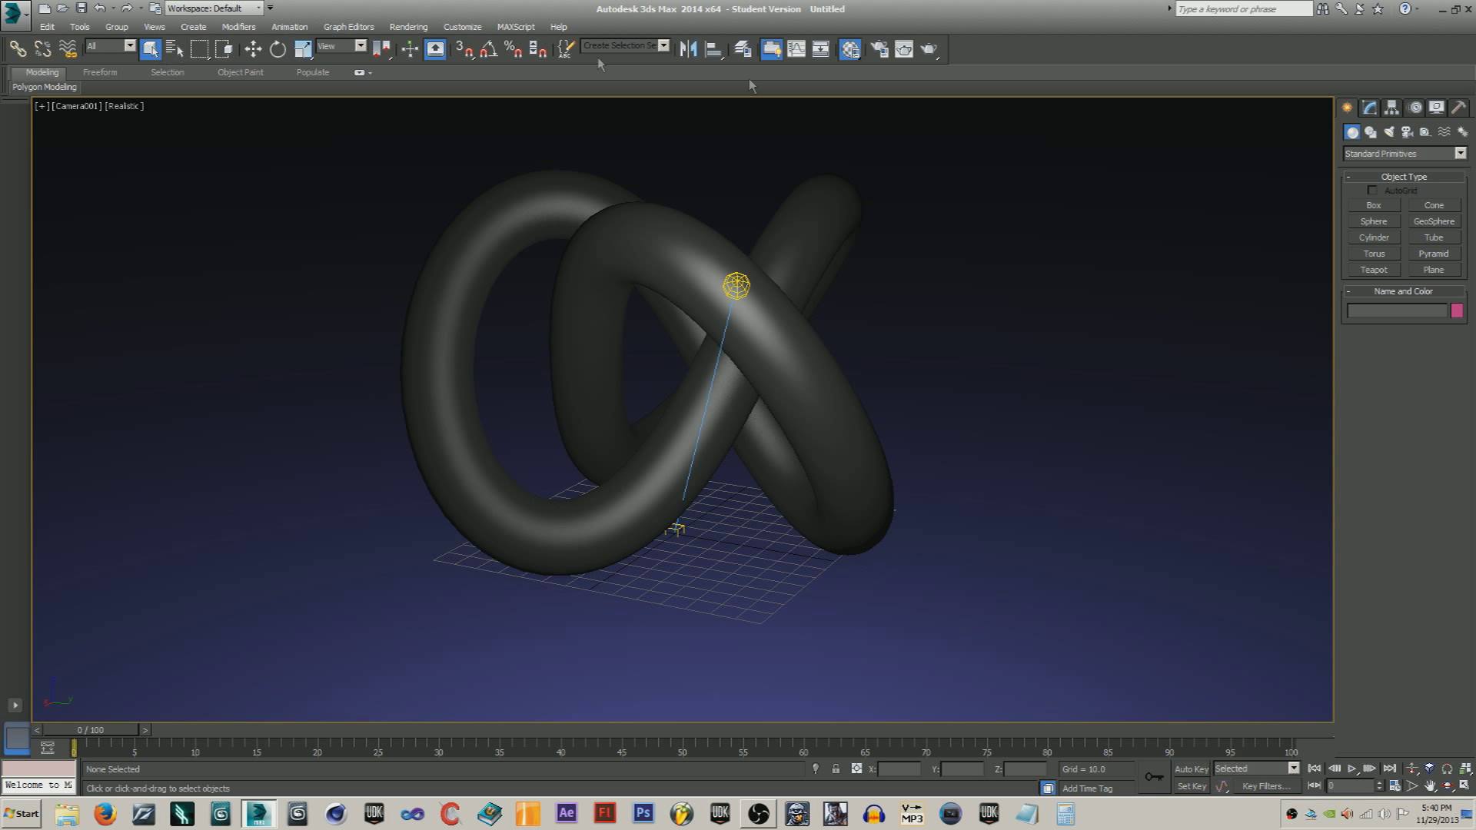
left_click(929, 49)
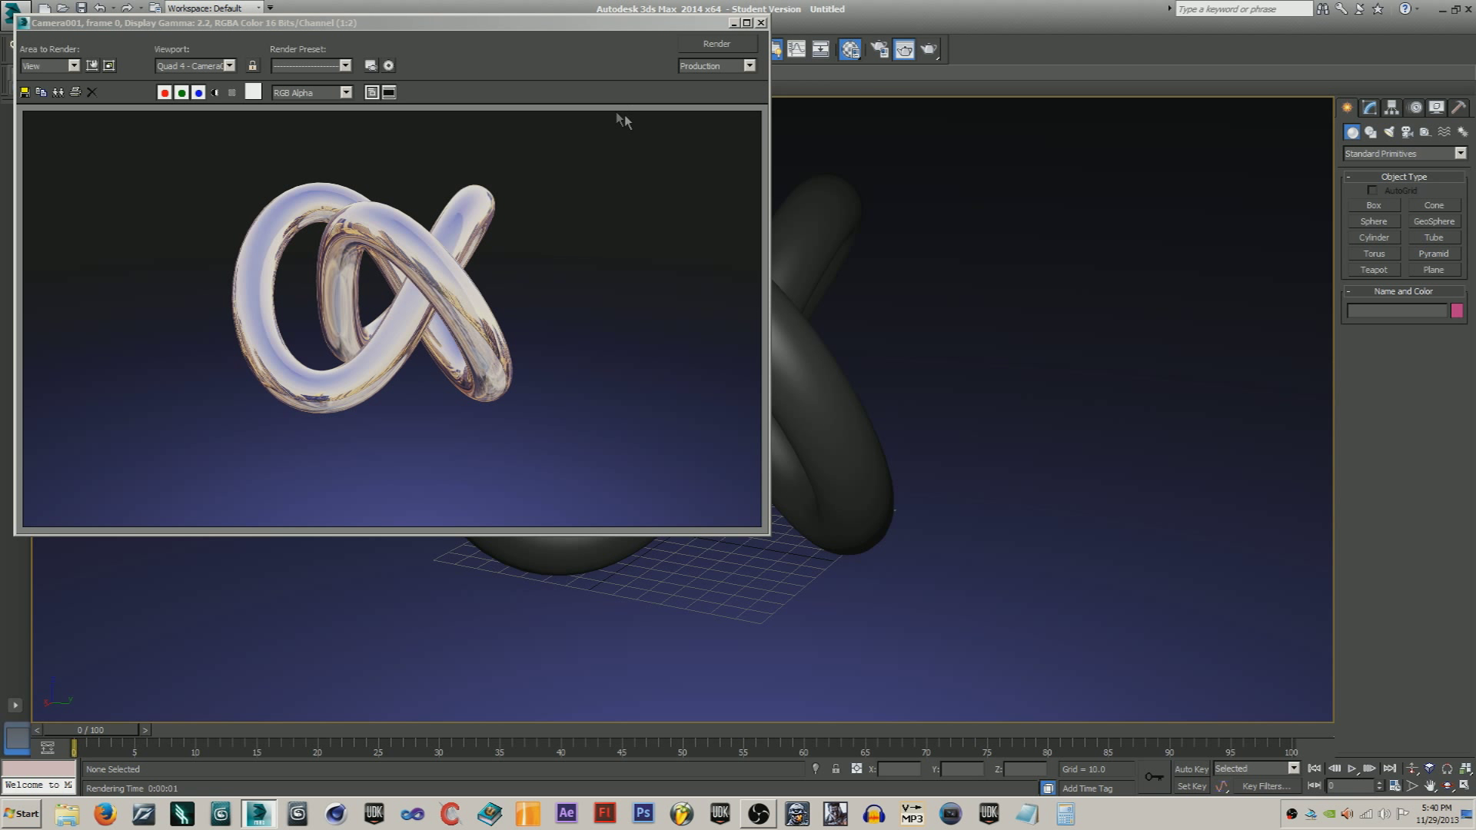
left_click(760, 22)
- Set the torus knot's cross-section radius to about 24.11 and render the camera view
left_click(776, 398)
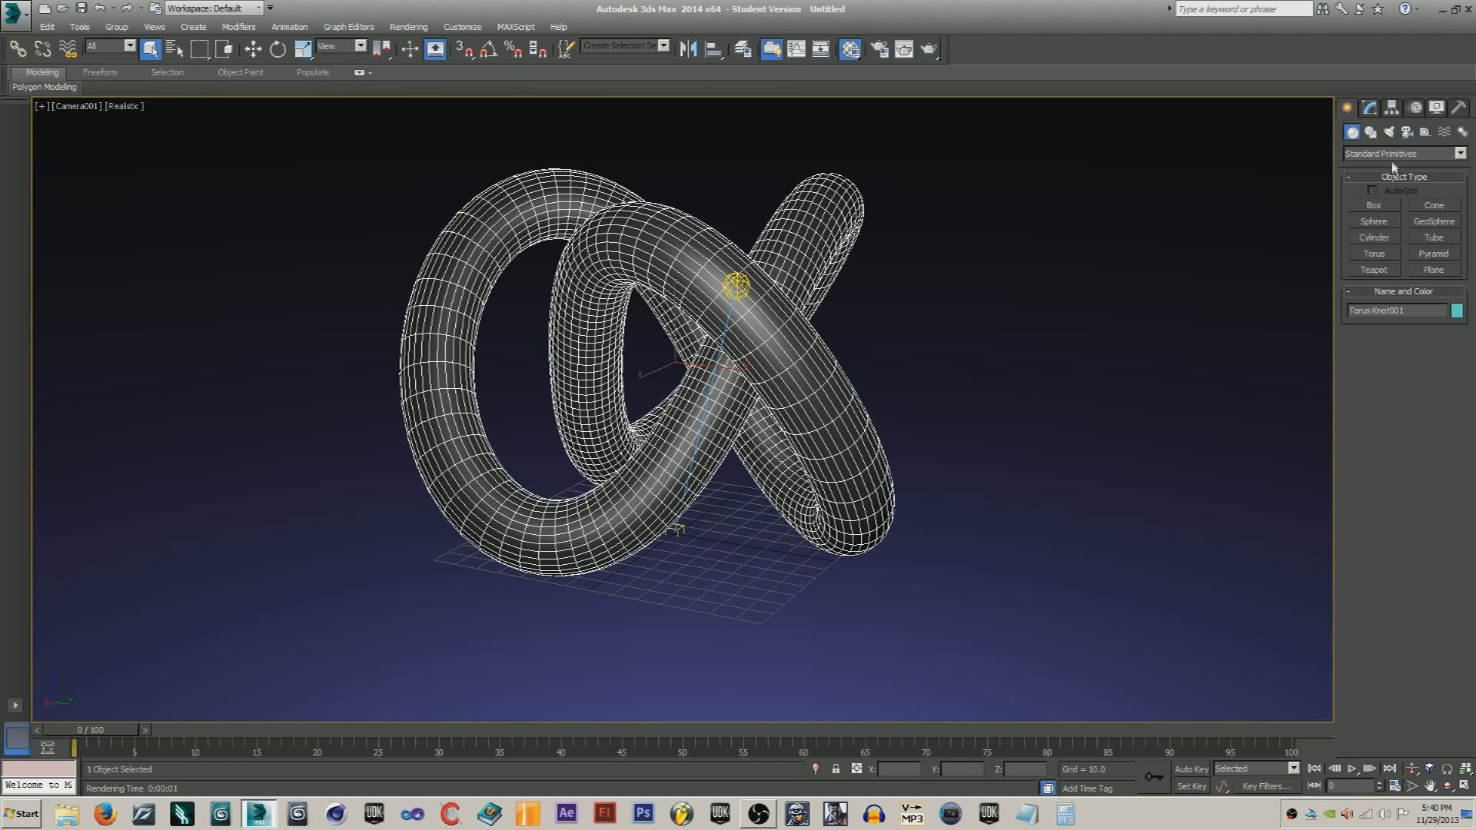
left_click(1371, 109)
mouse_move(1454, 437)
left_mouse_down()
mouse_move(1454, 455)
mouse_move(1454, 439)
left_mouse_up()
scroll(1390, 496, "down", 3)
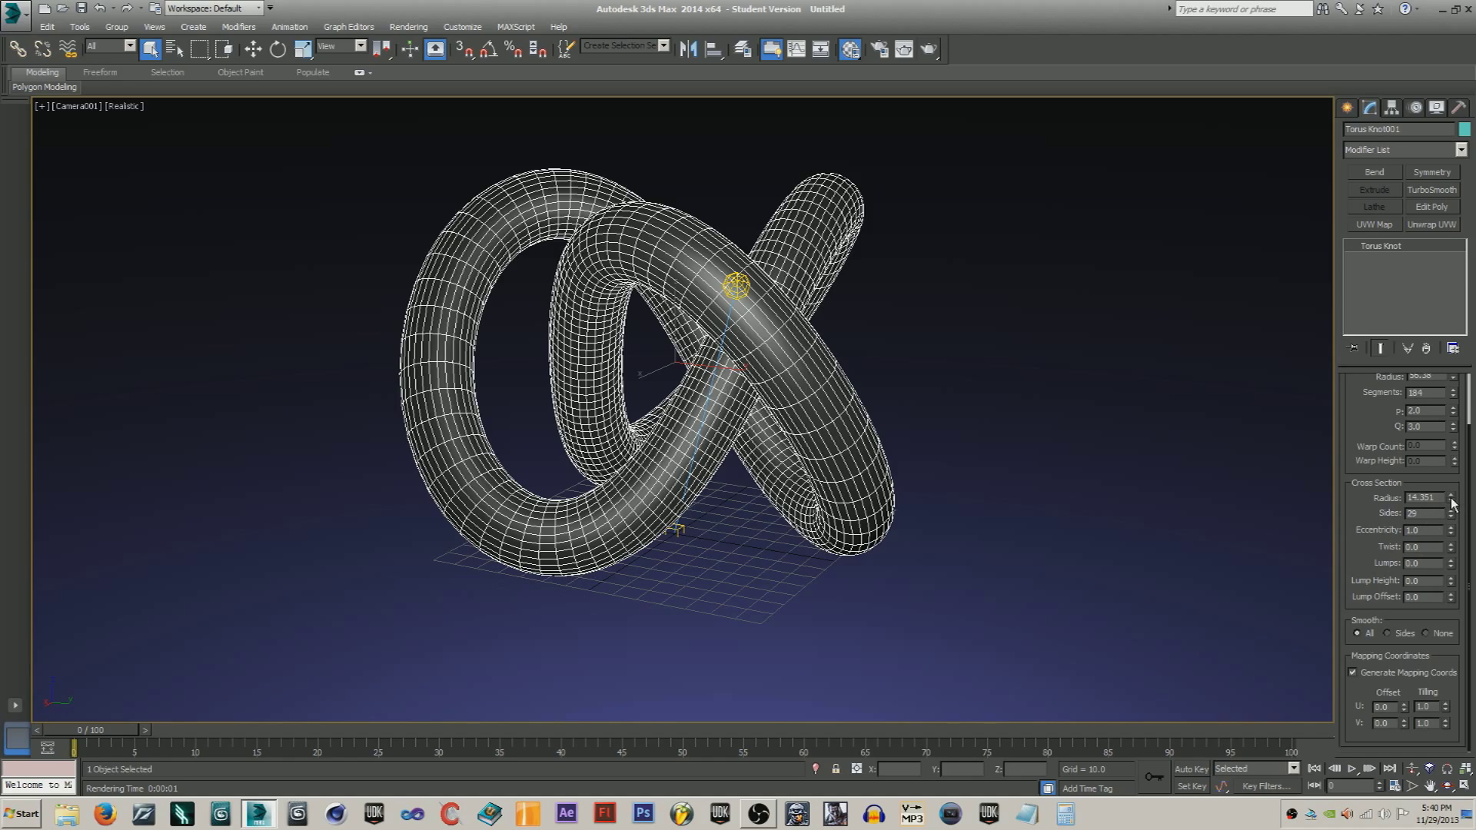
left_click_drag(1454, 504, 1457, 445)
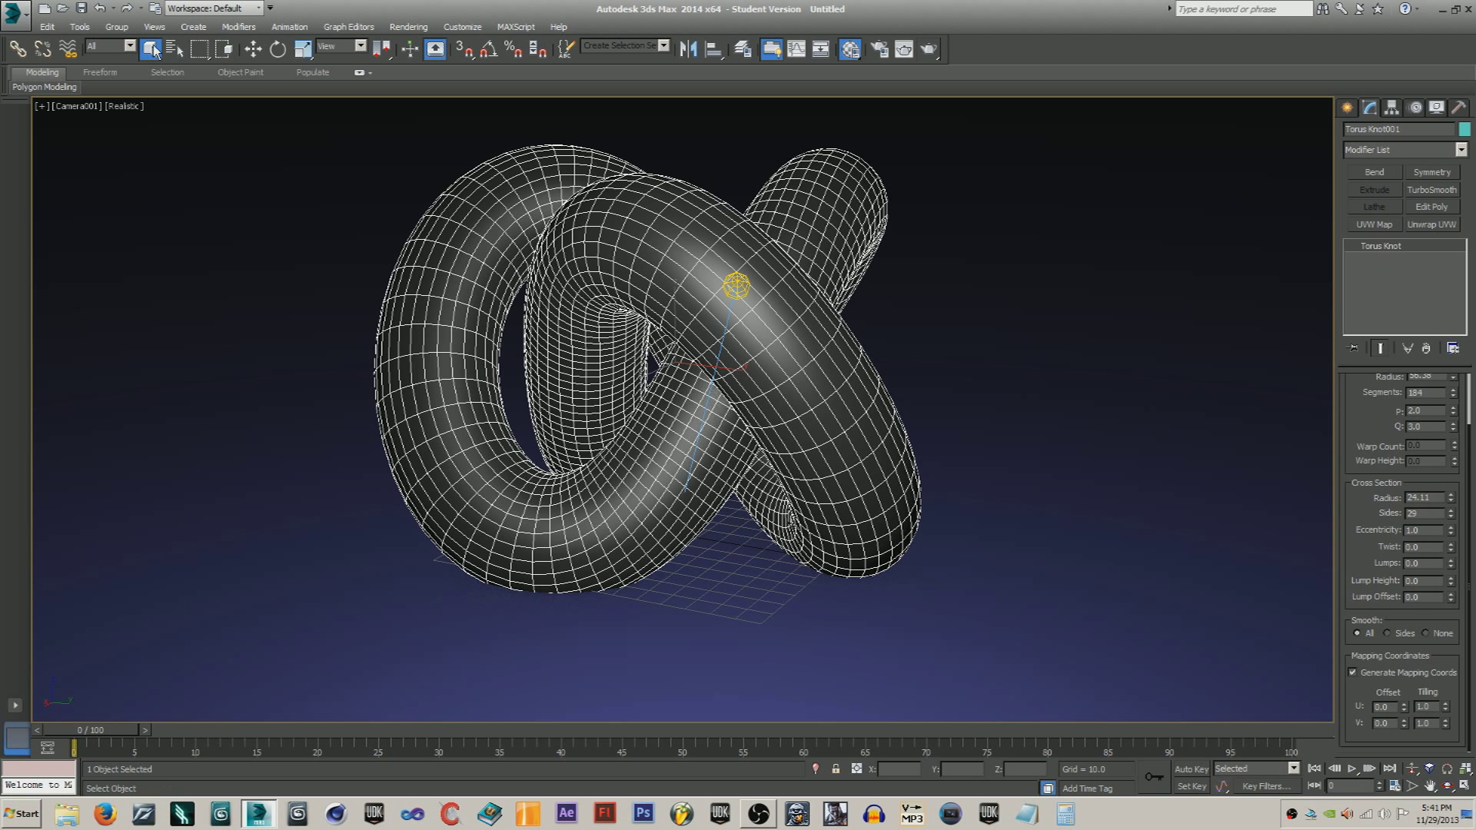
left_click(930, 51)
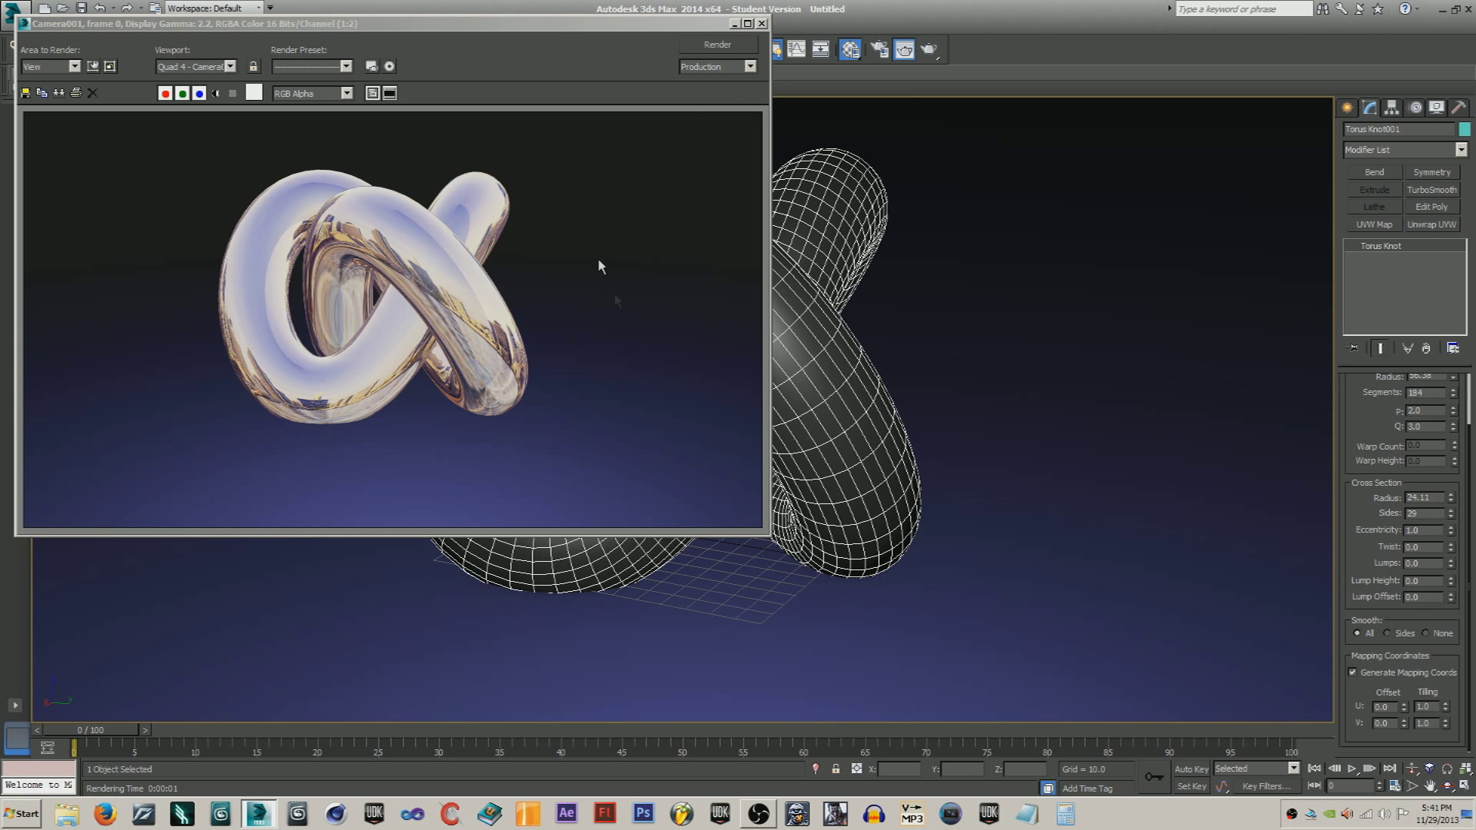
- Set the output amount of the city_by_the_bay reflection bitmap in the torus knot's material to 0.77
left_click(762, 23)
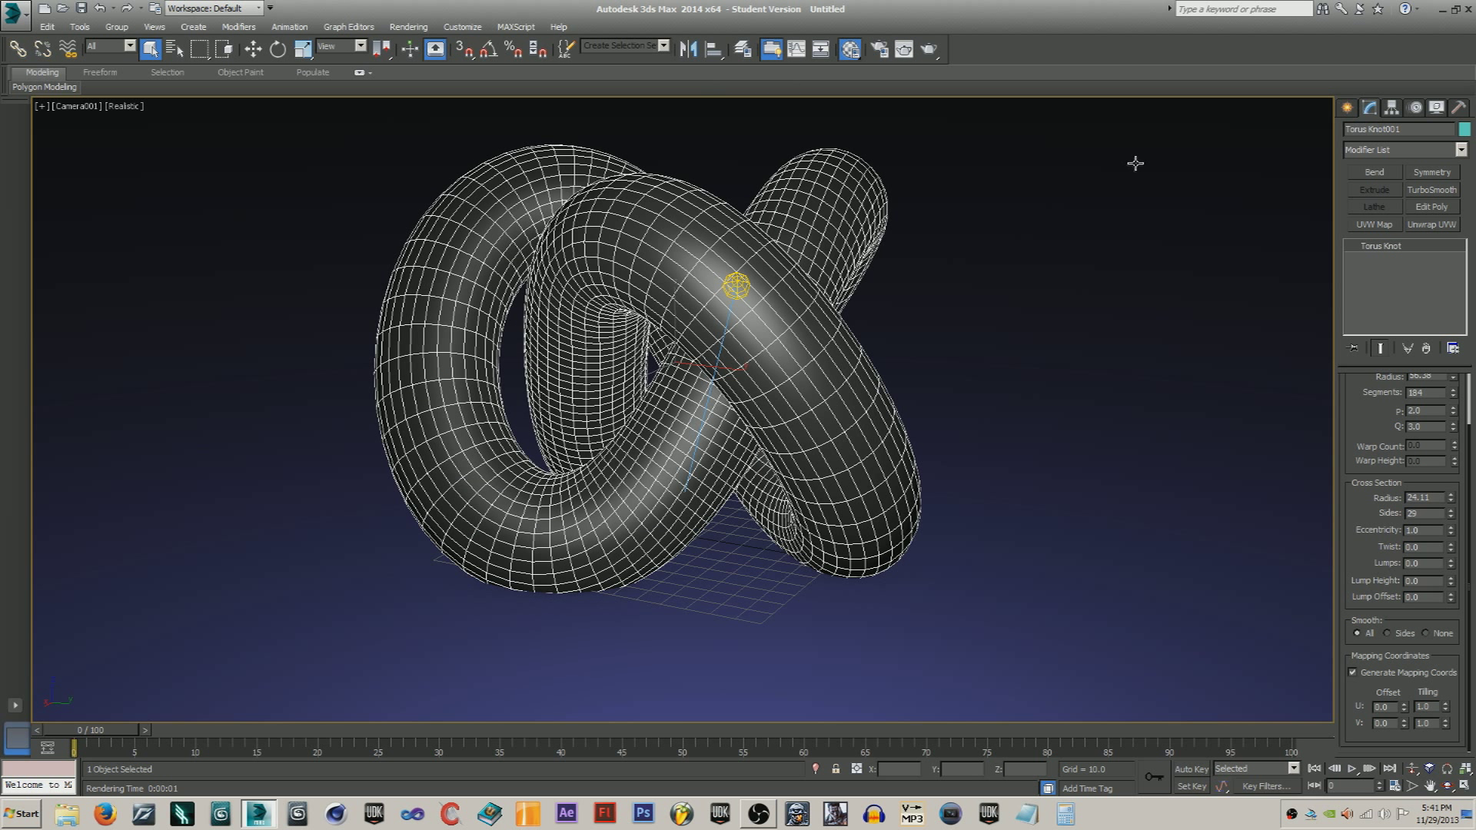
key("m")
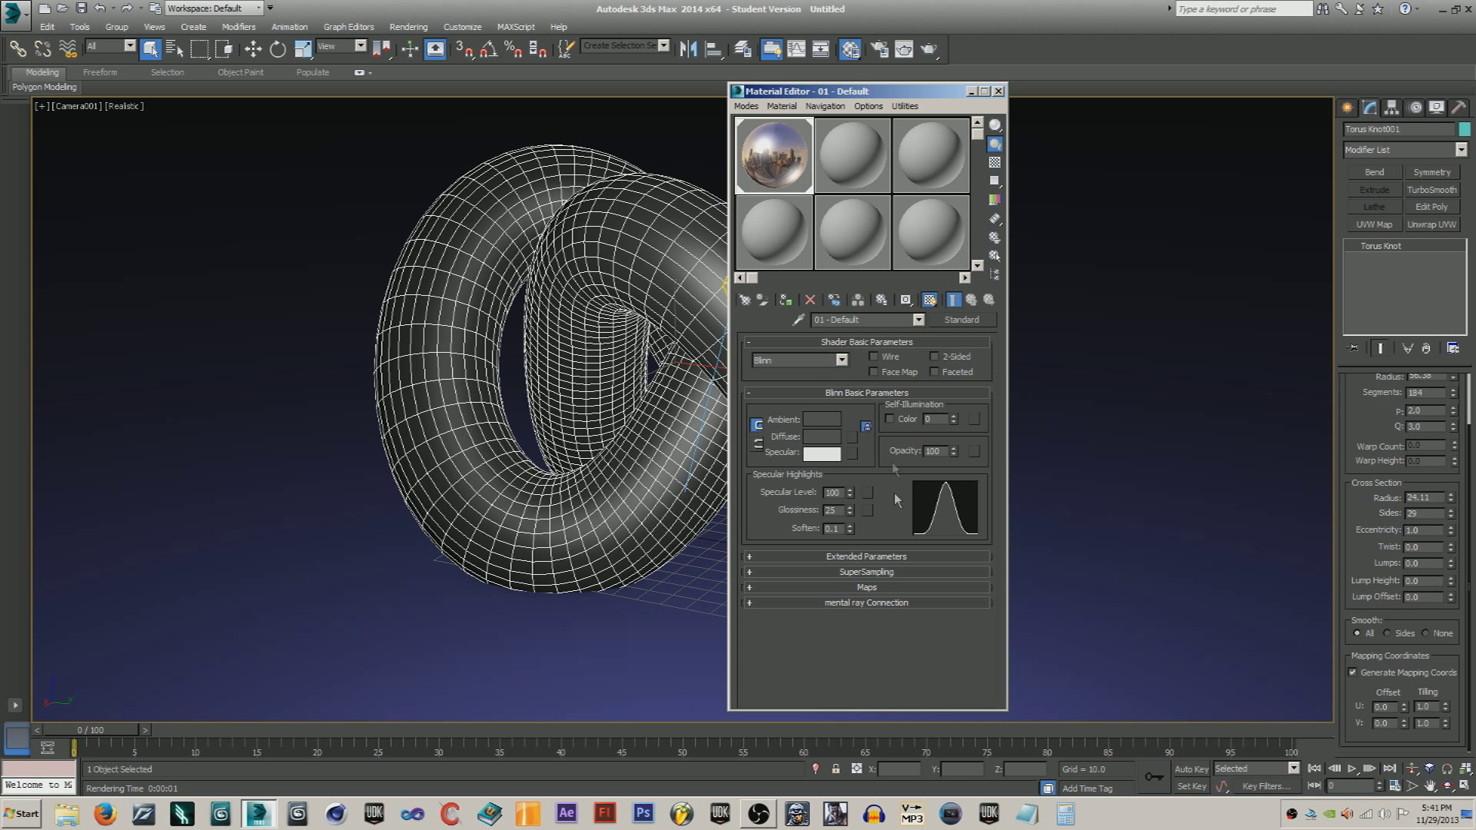
left_click(860, 589)
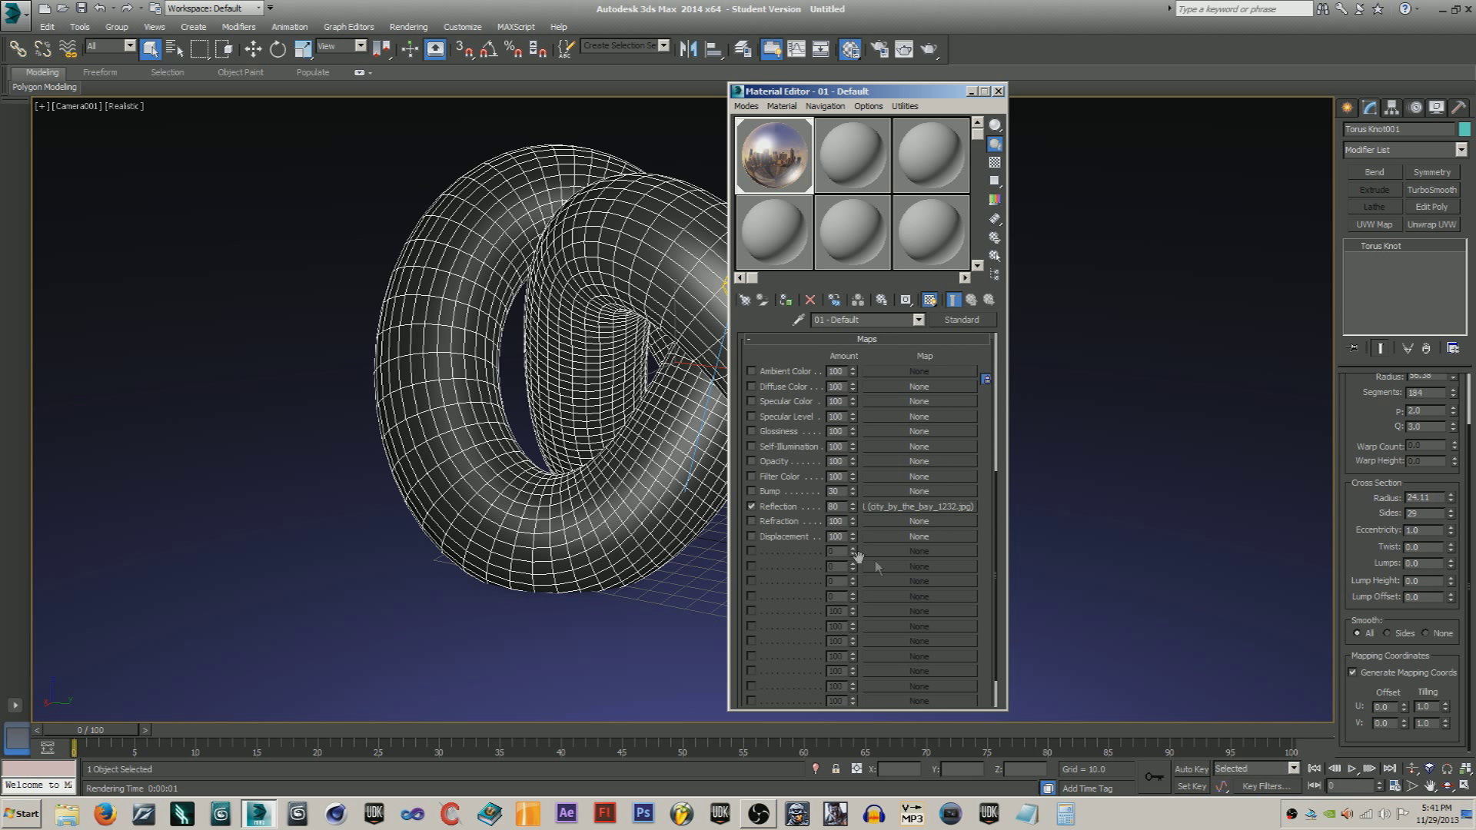
left_click(930, 503)
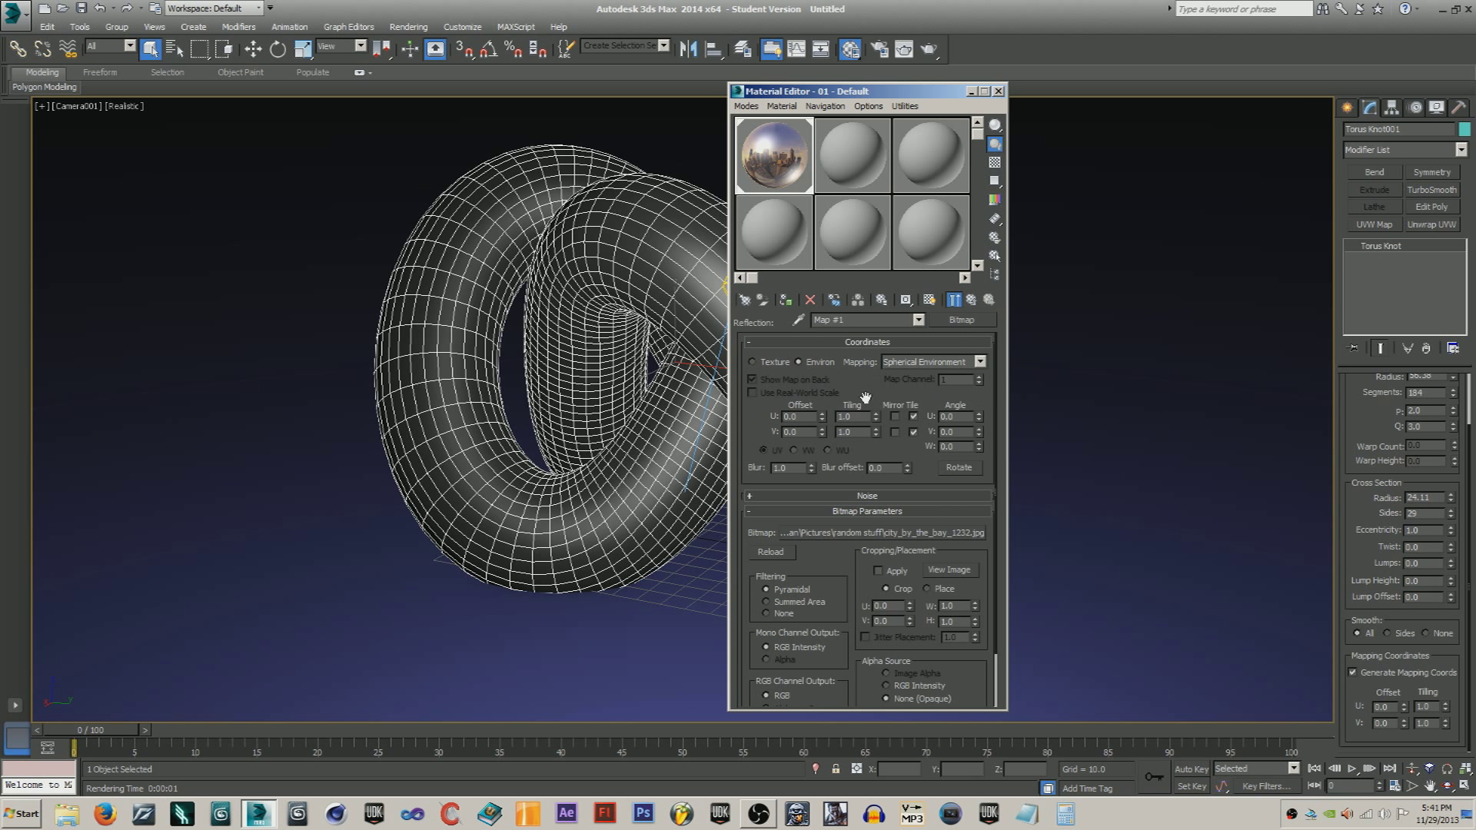
mouse_move(860, 400)
left_mouse_down()
mouse_move(853, 346)
mouse_move(874, 412)
left_mouse_up()
scroll(873, 411, "down", 3)
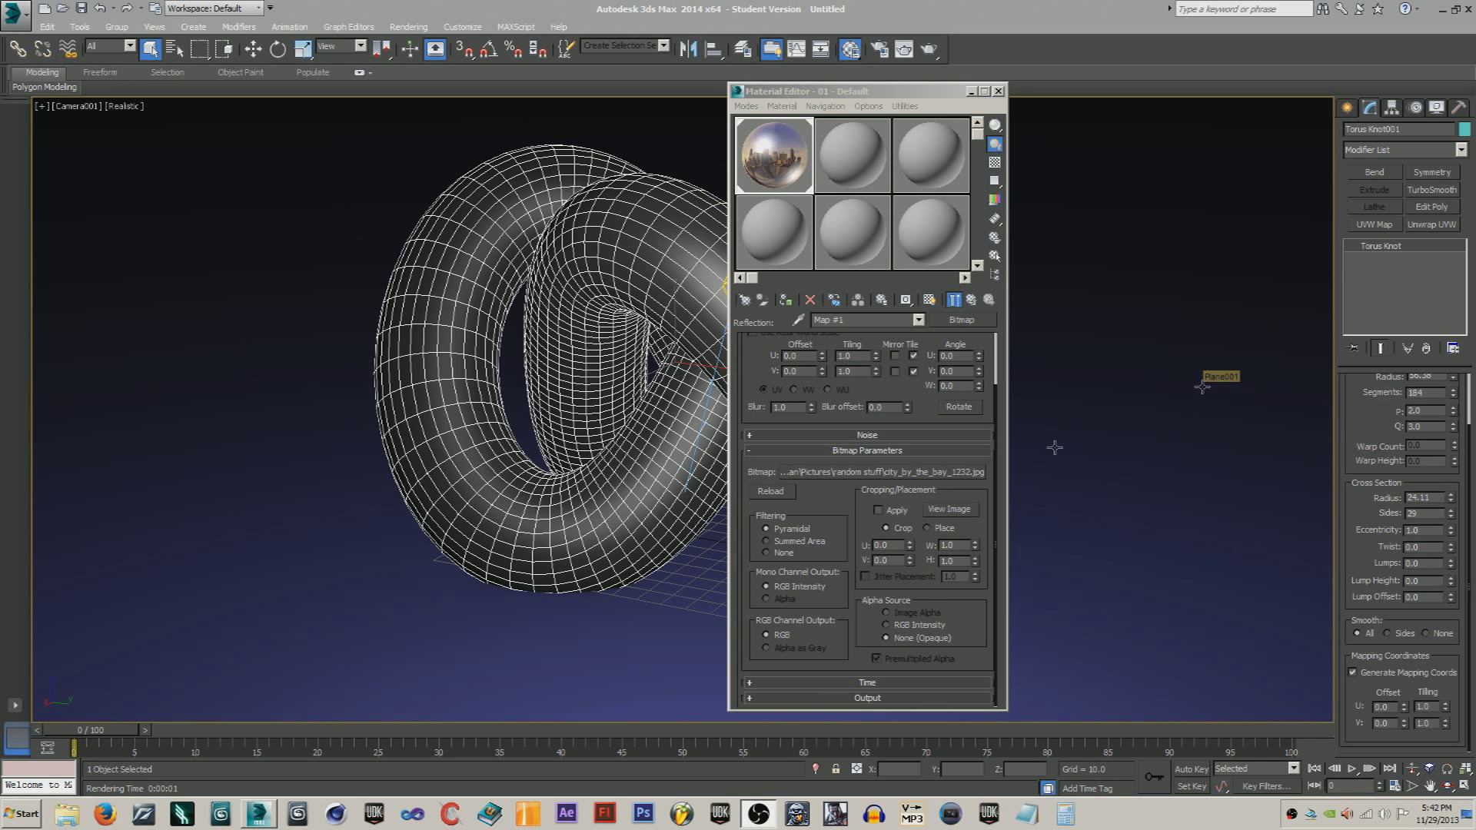
left_click(867, 698)
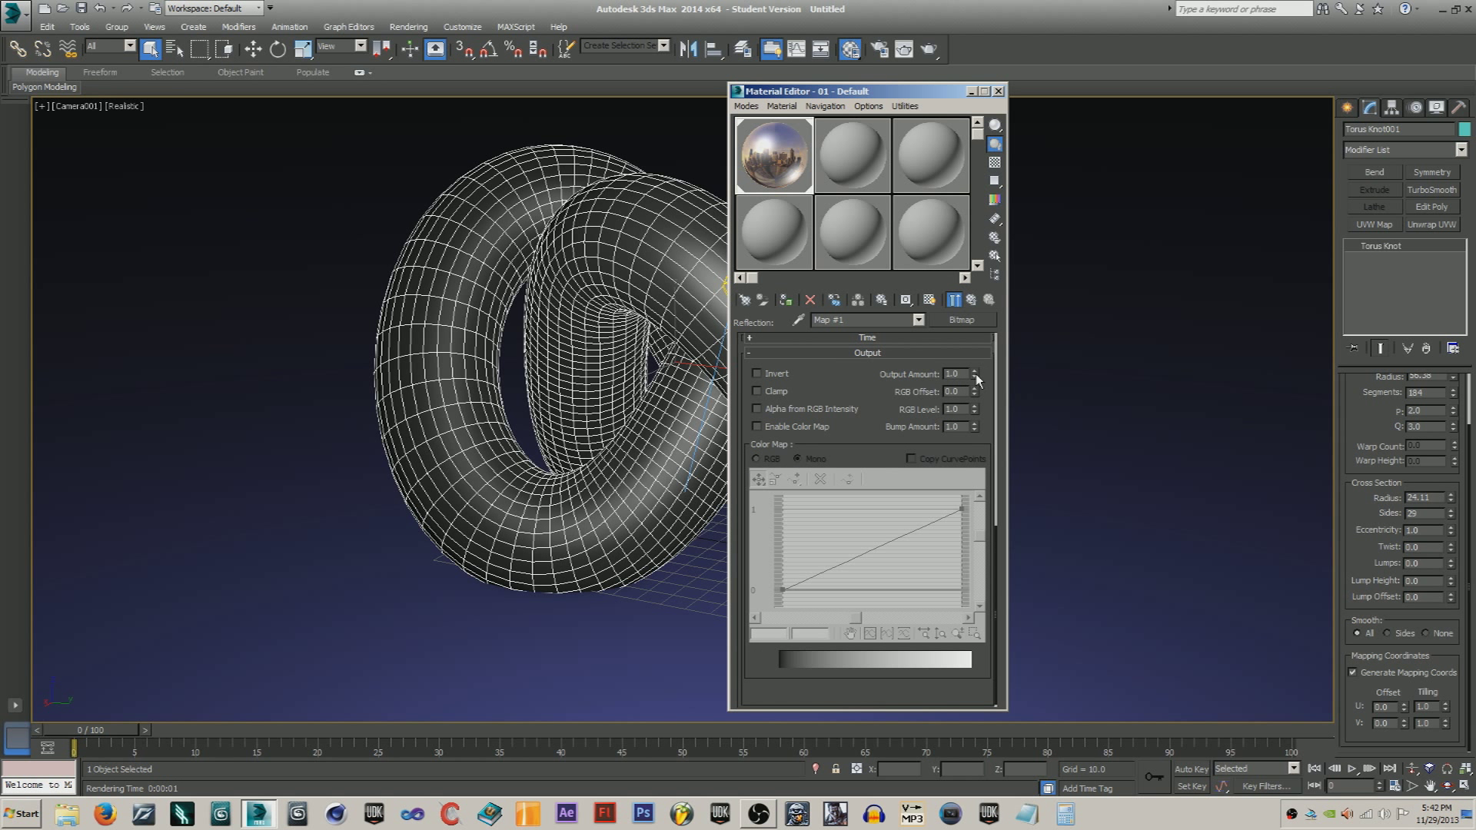
left_click_drag(975, 377, 975, 389)
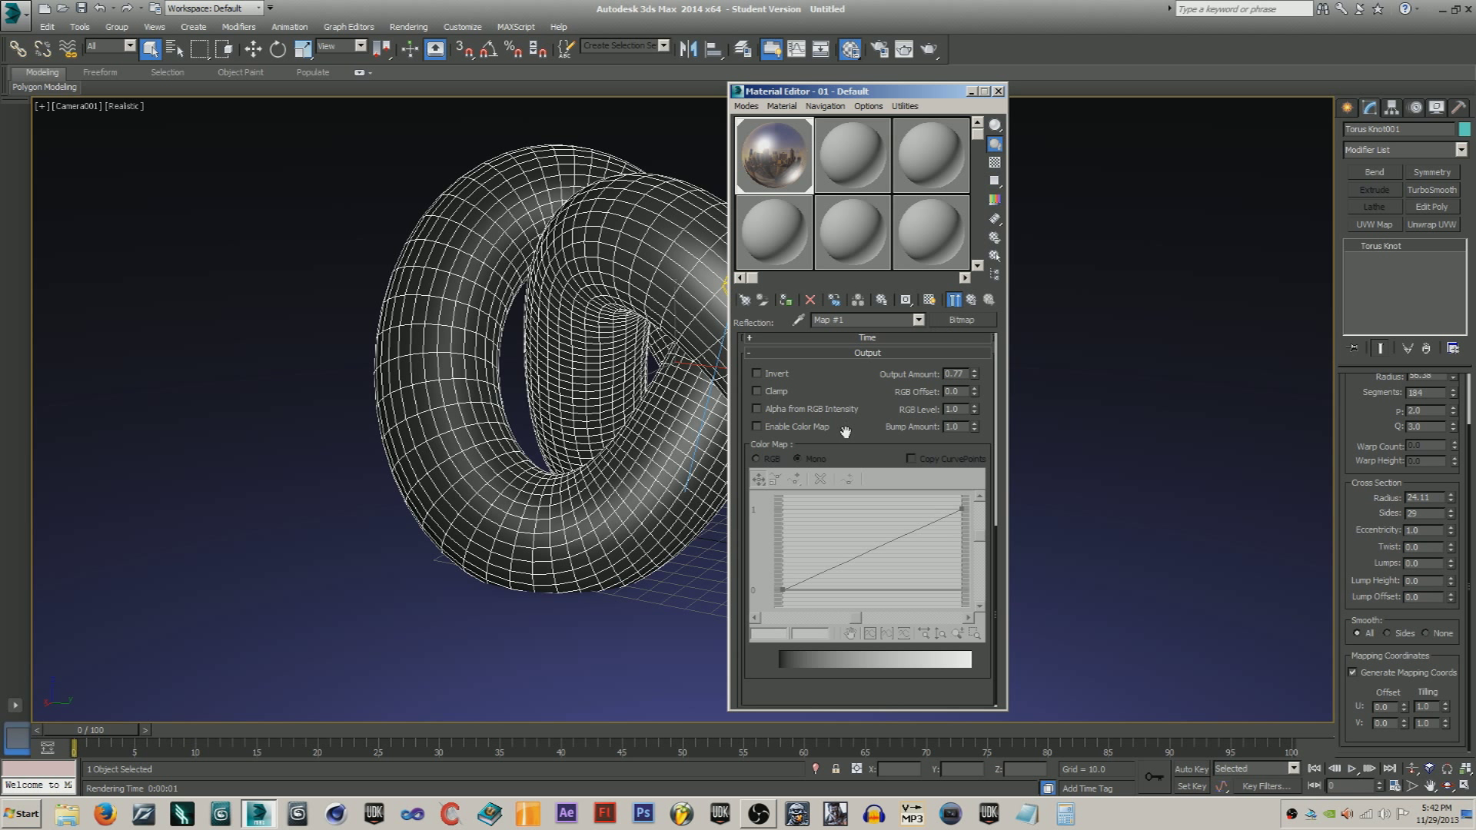
left_click(867, 352)
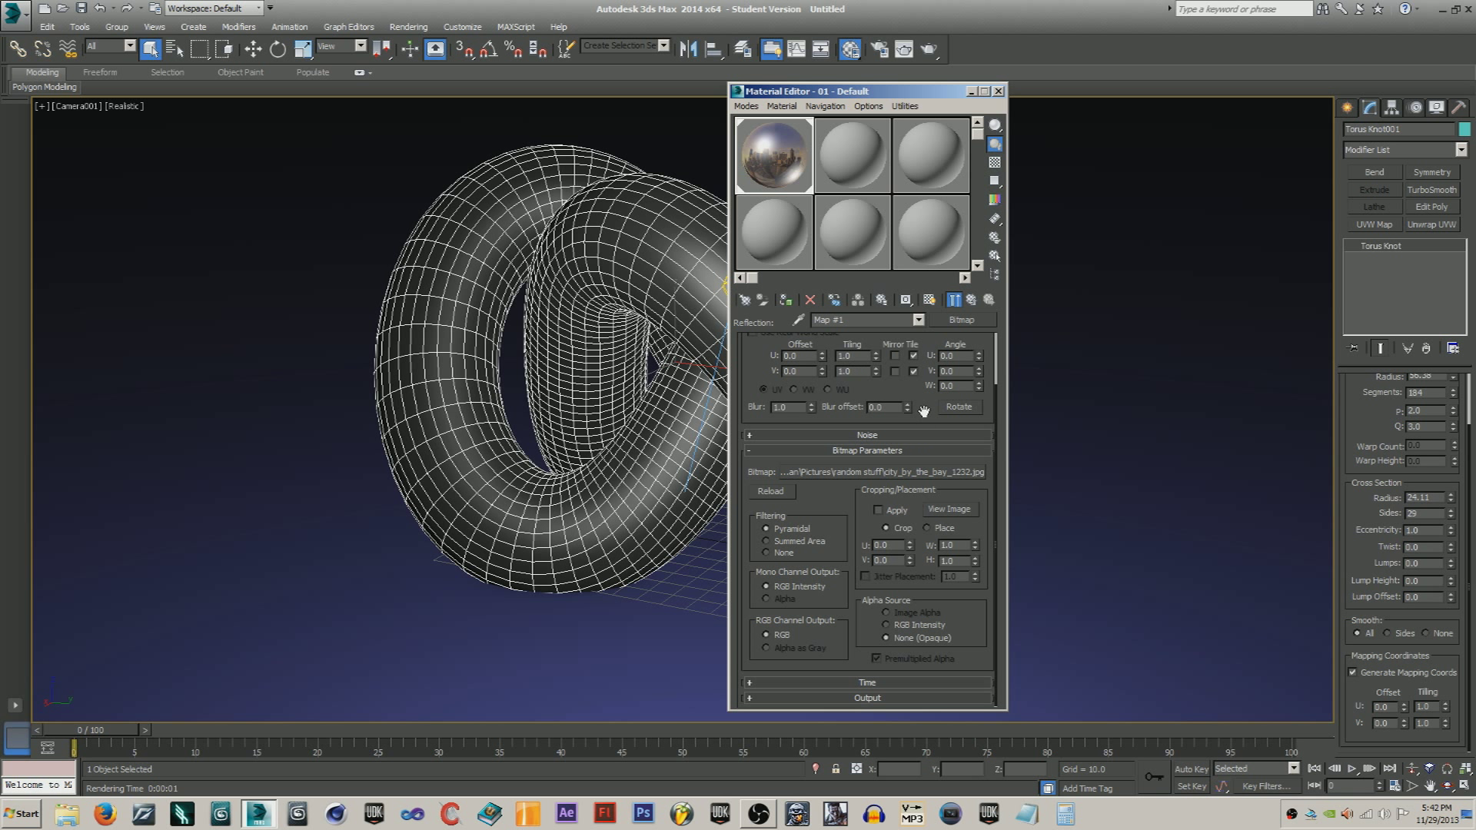
- Set the reflection bitmap's U and V tiling to 0.7, then render the camera view and close the rendered frame
scroll(876, 421, "up", 3)
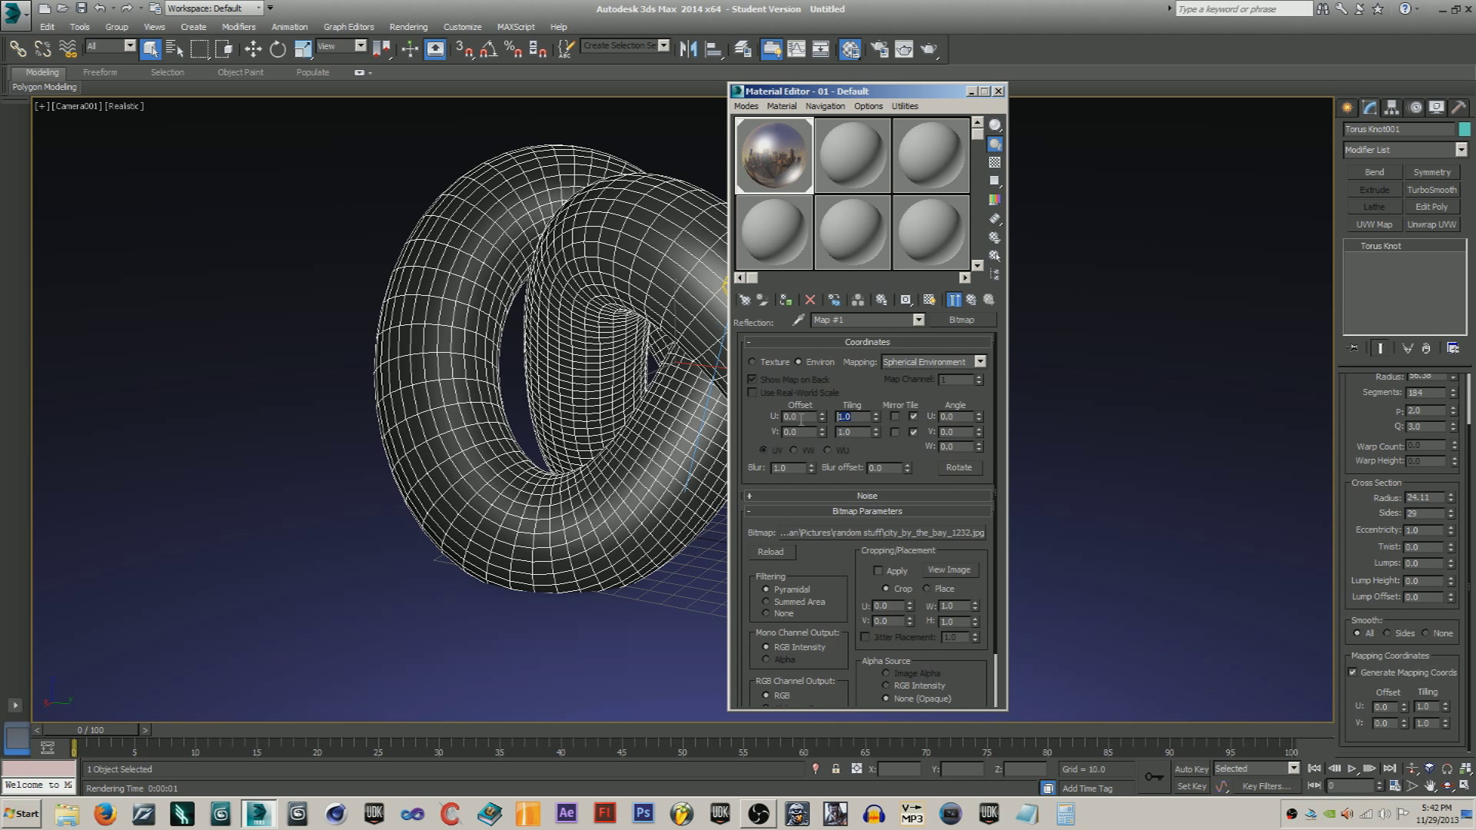
key("Tab")
key("BackSpace")
type(".7")
key("Return")
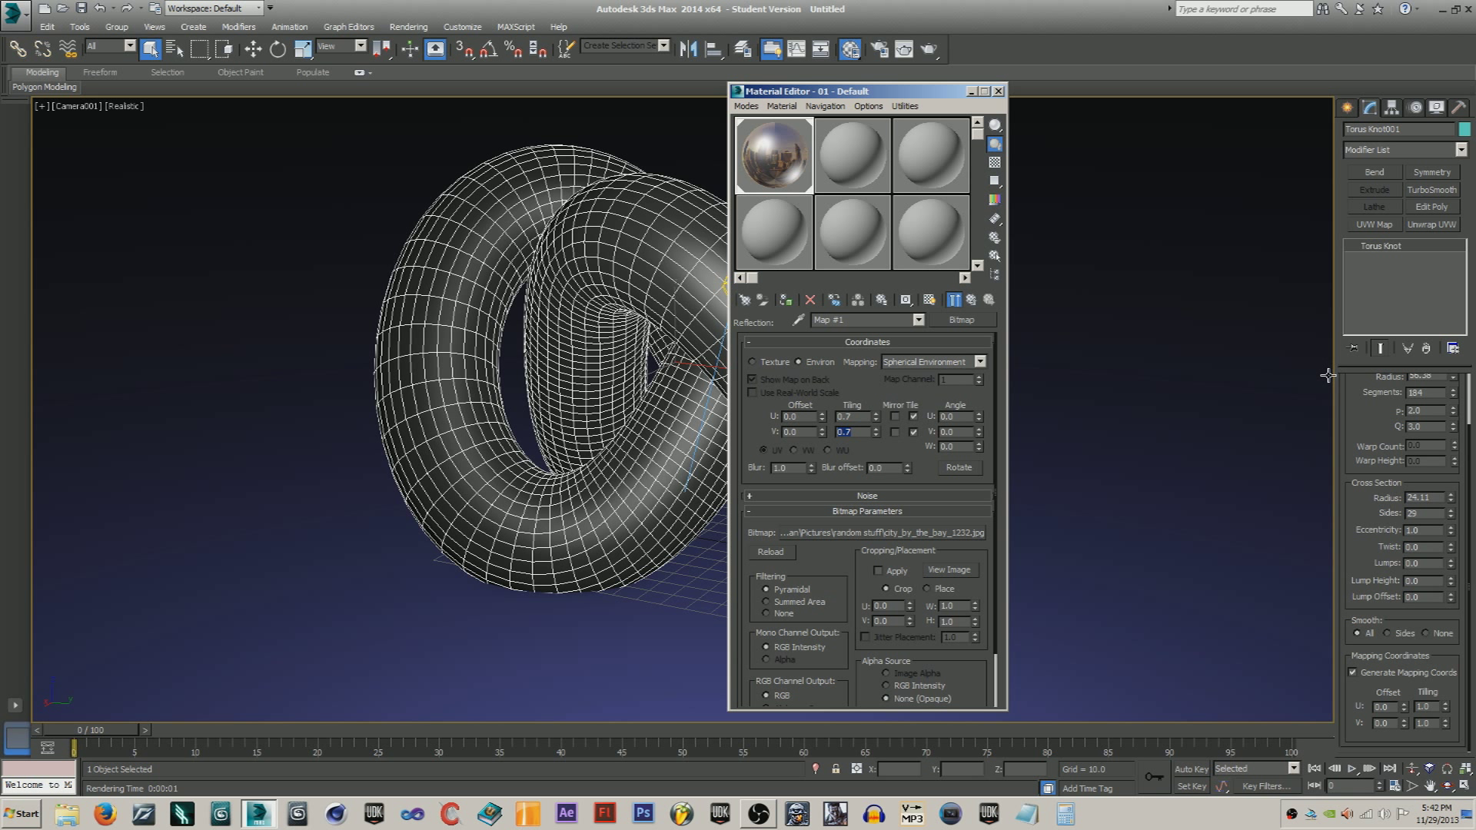
left_click(927, 49)
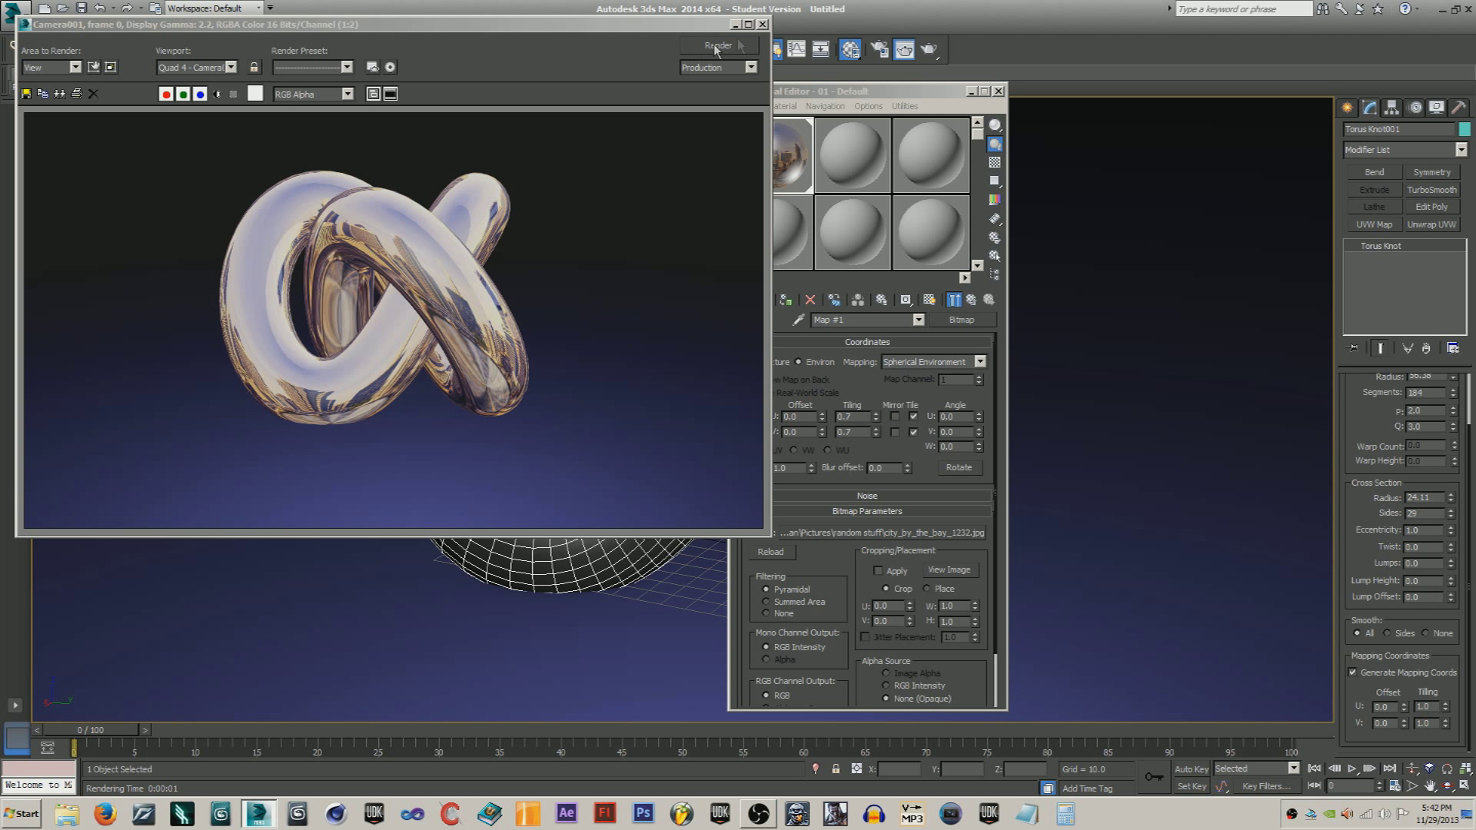
left_click(763, 24)
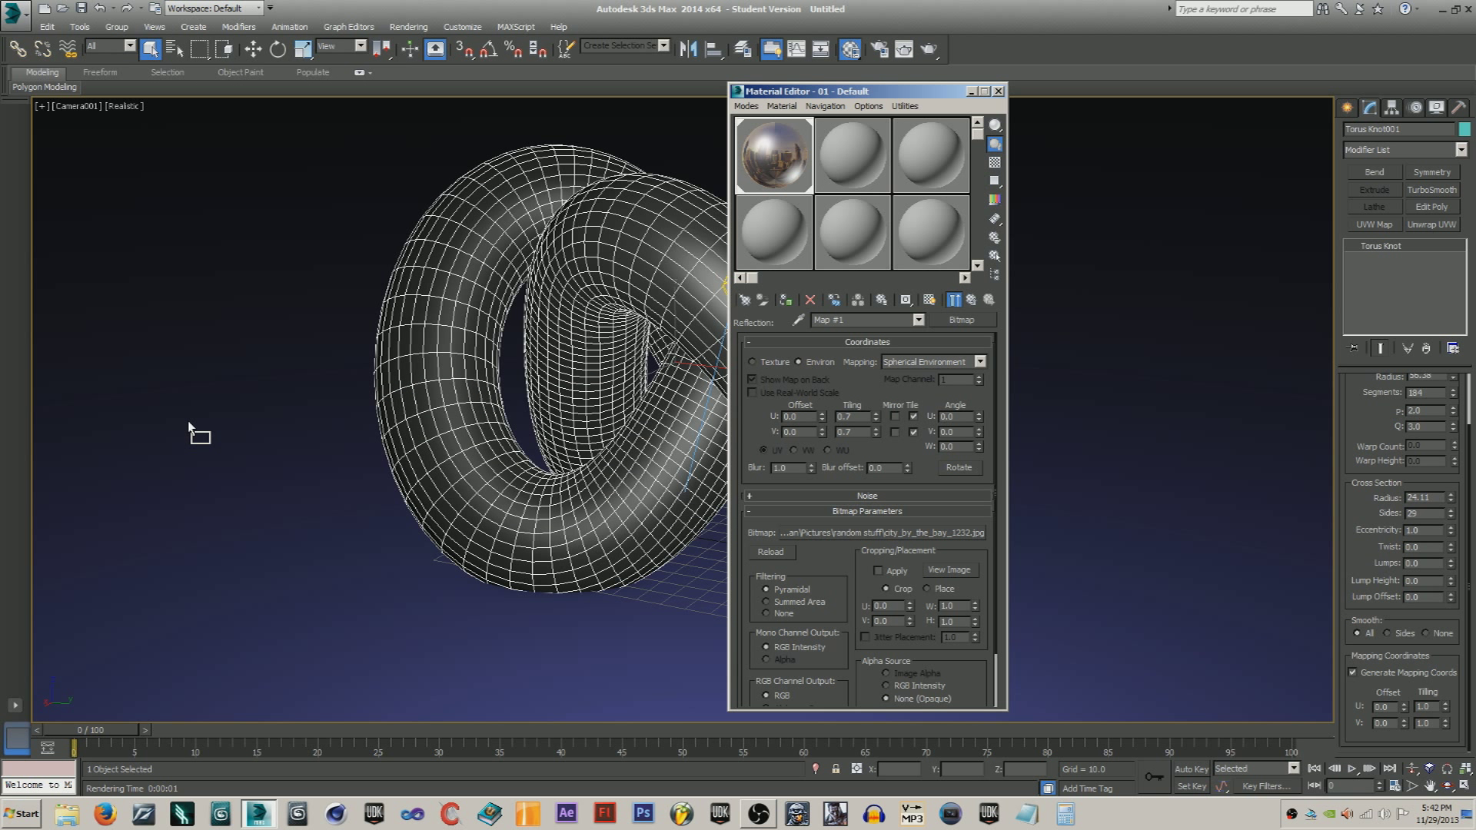
- Assign the second default grey material to the floor plane and test-render the camera view, adjusting the camera angle slightly between renders
left_click(929, 48)
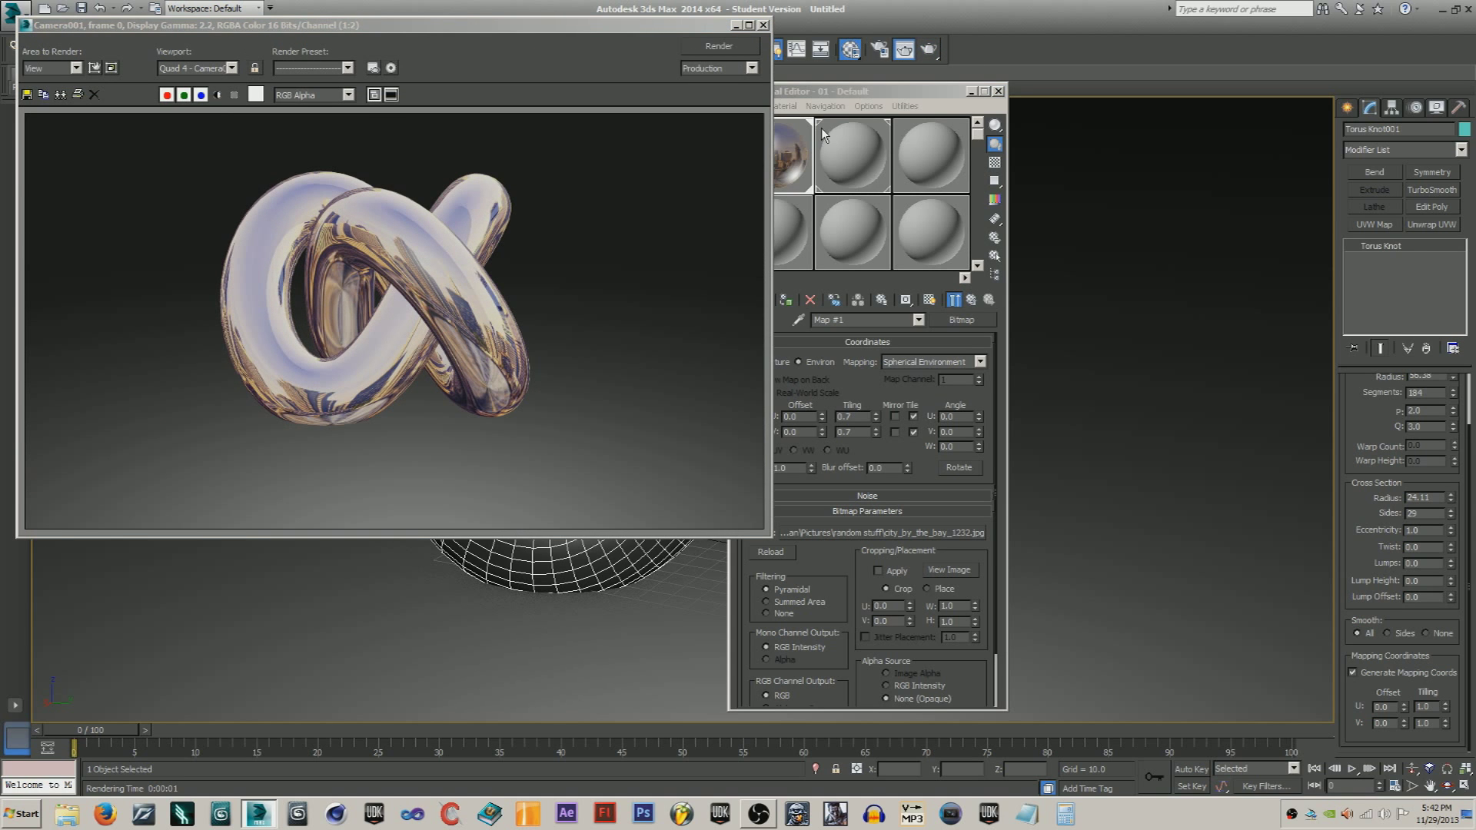
left_click(797, 49)
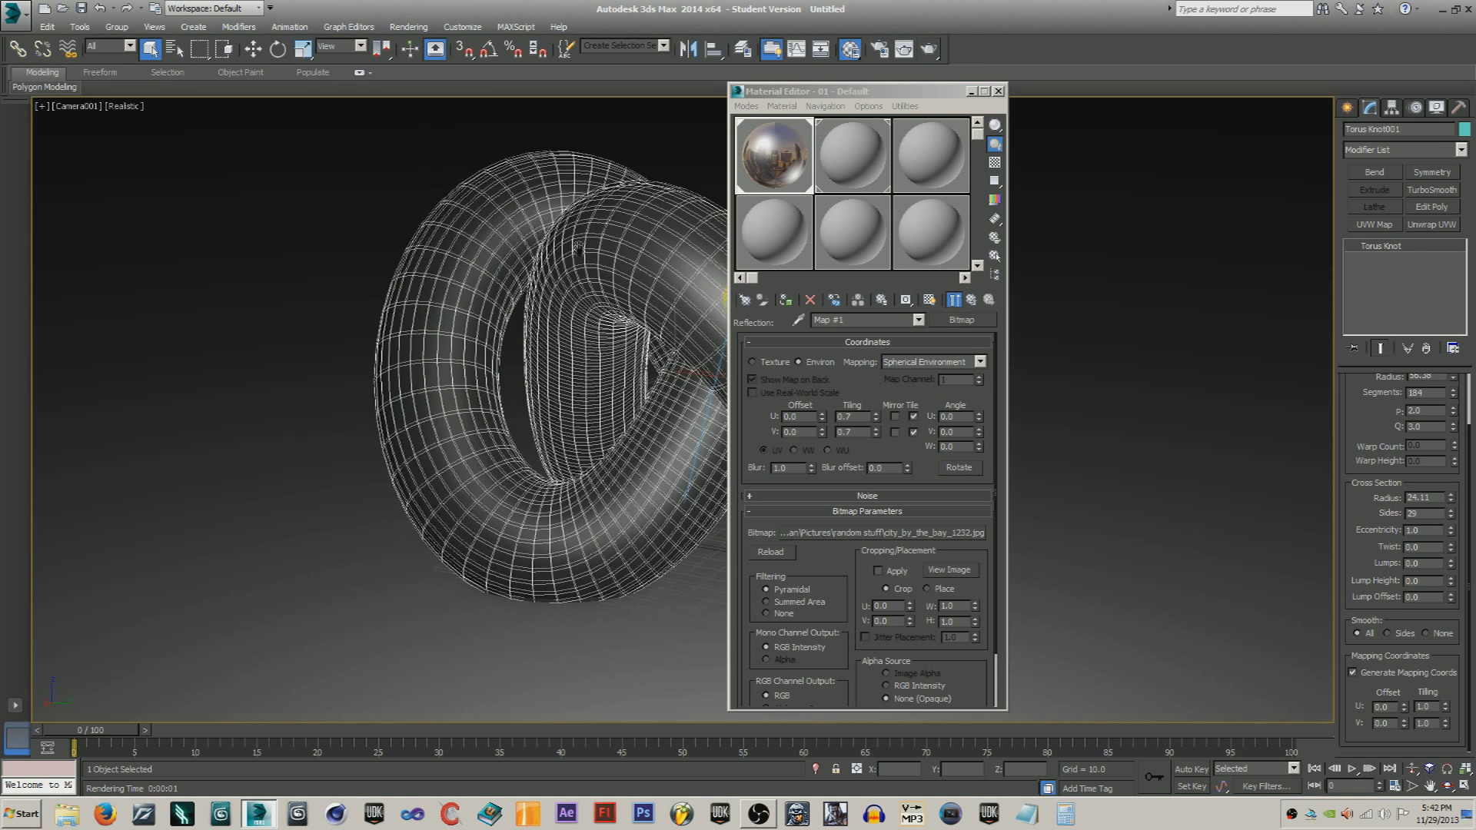
left_click(929, 49)
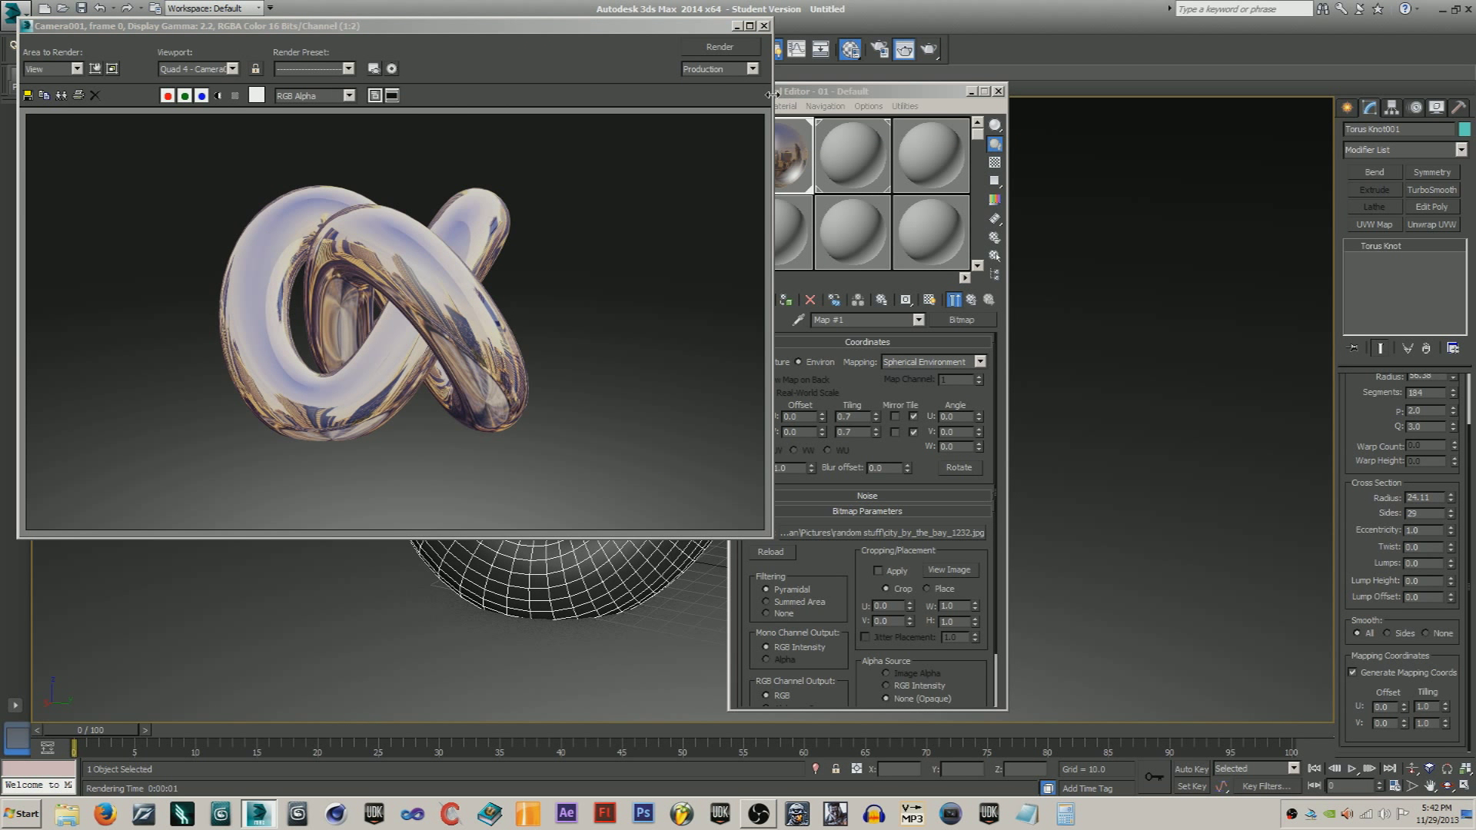
left_click(766, 26)
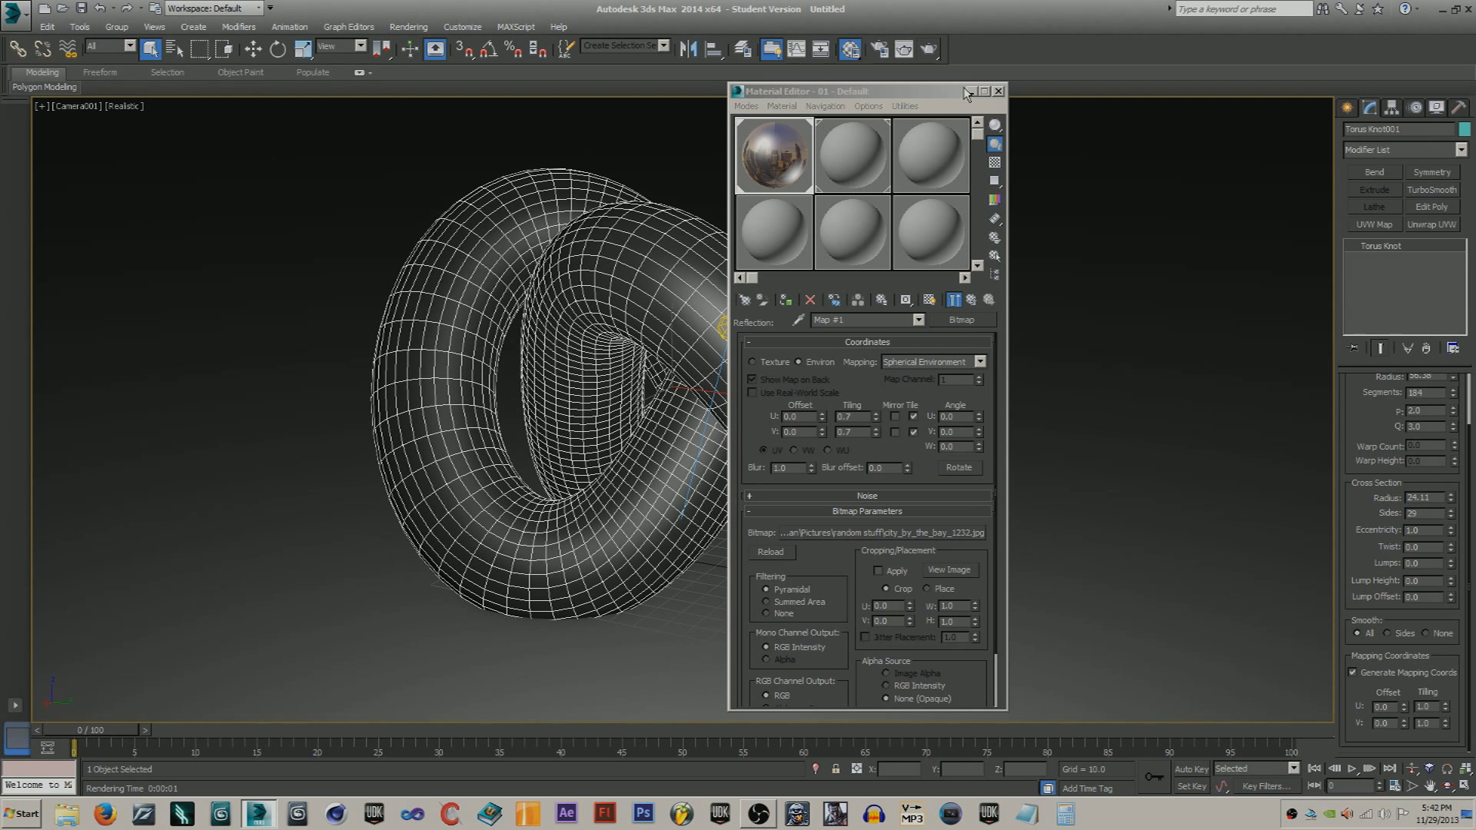